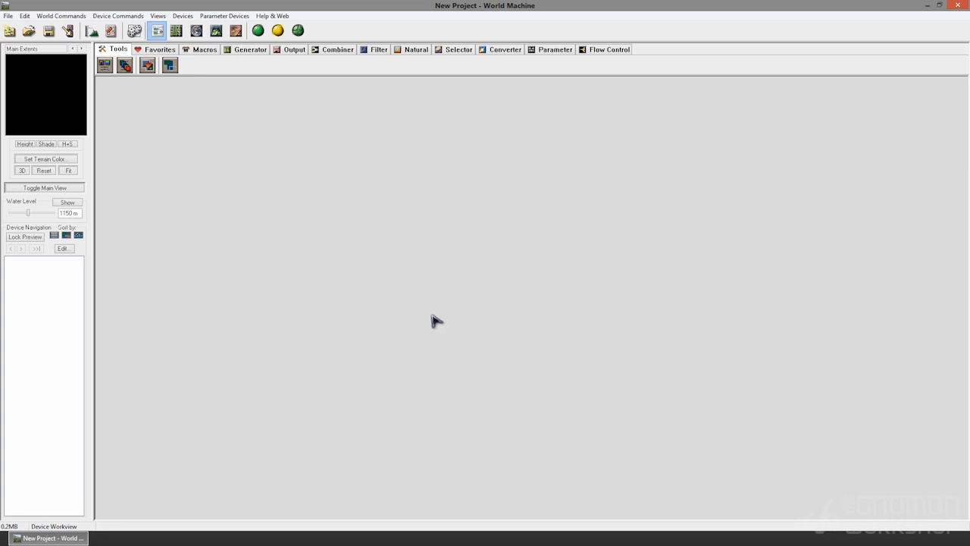
# Add an Advanced Perlin generator to the device workview and position it in the open area
pyautogui.click(237, 51)
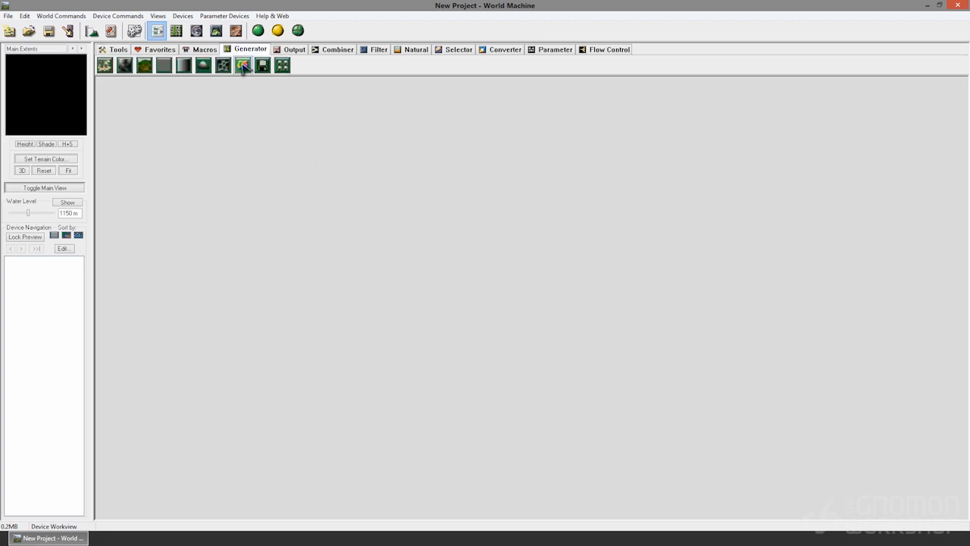
pyautogui.click(145, 65)
pyautogui.click(408, 235)
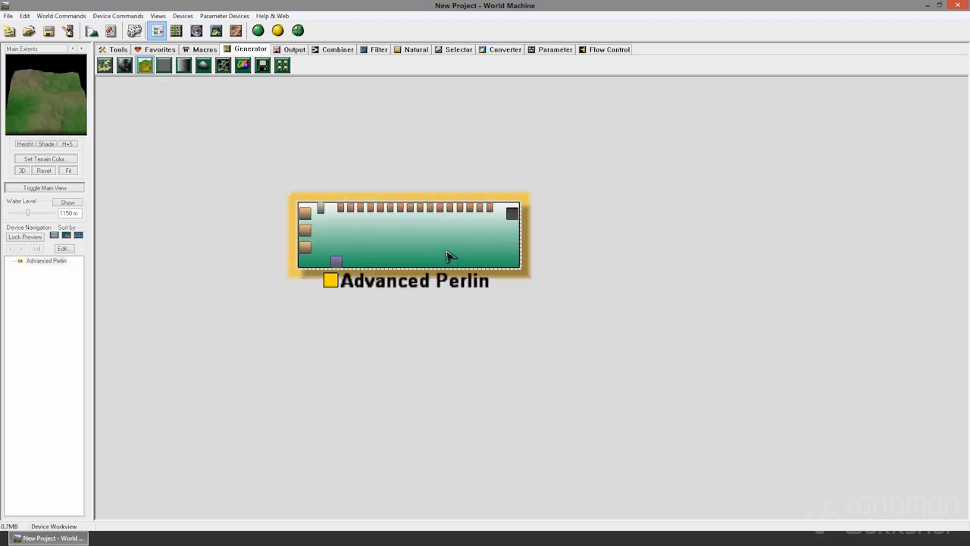
pyautogui.moveTo(445, 249); pyautogui.dragTo(541, 311)
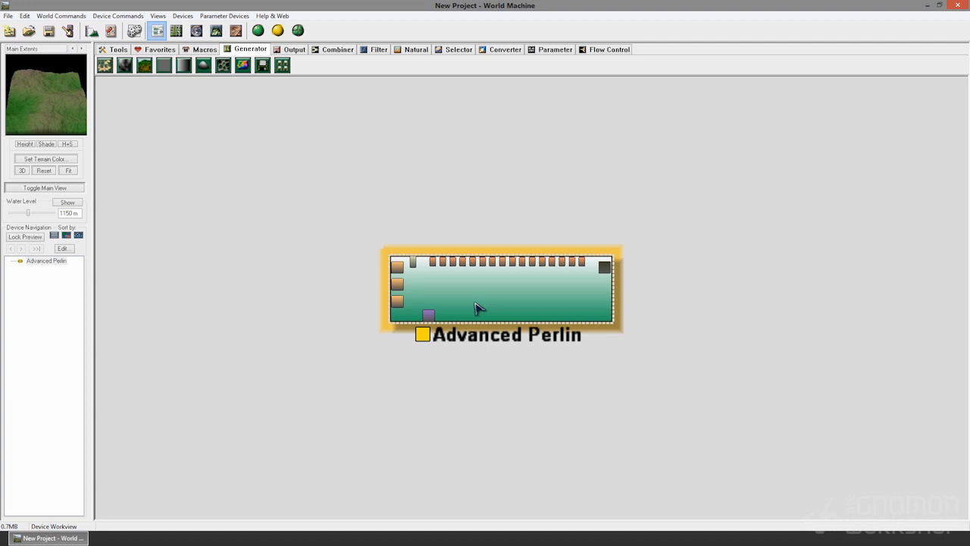
pyautogui.click(304, 196)
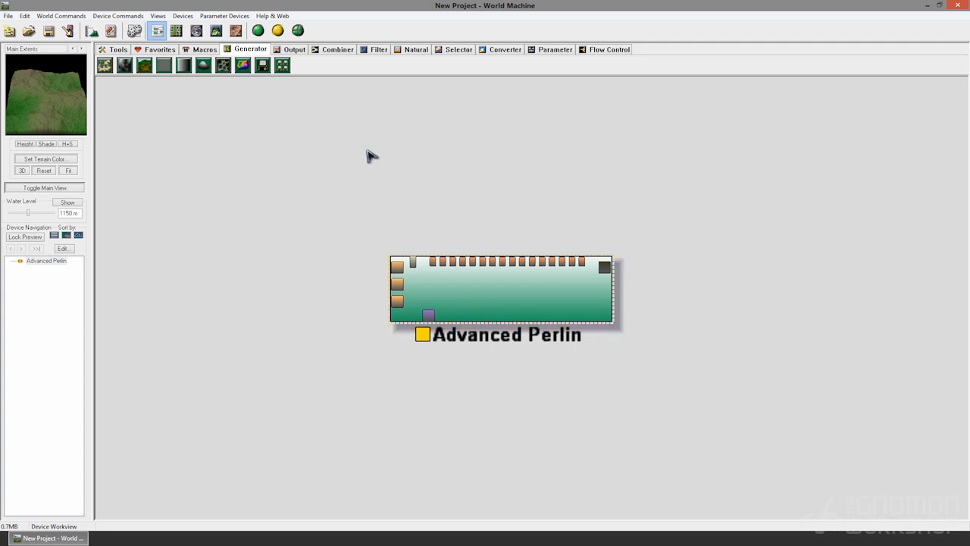
pyautogui.moveTo(472, 290); pyautogui.dragTo(352, 261)
# Examine the Advanced Perlin terrain from several angles and distances in the 3D View
pyautogui.click(216, 32)
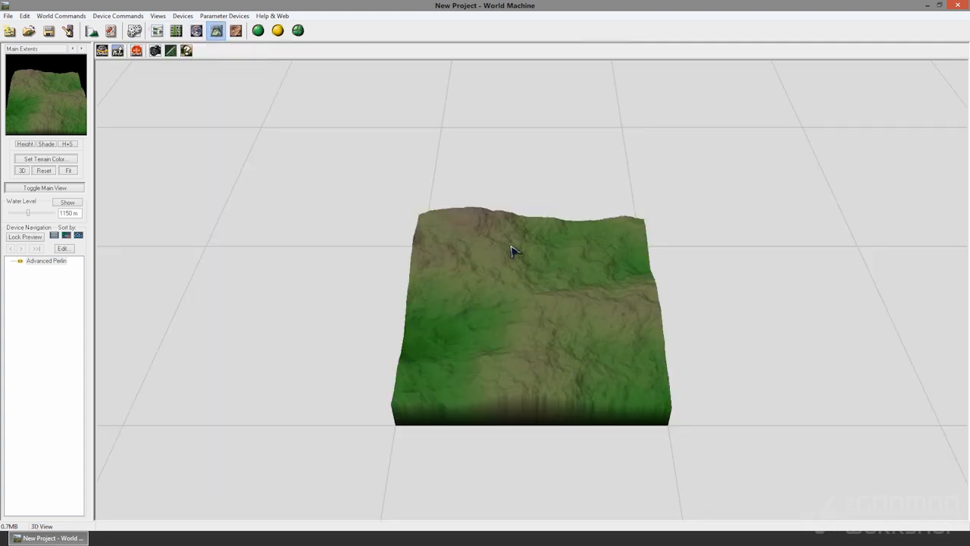
pyautogui.moveTo(660, 277); pyautogui.dragTo(531, 344)
pyautogui.moveTo(530, 344); pyautogui.dragTo(596, 372, button='right')
pyautogui.moveTo(574, 391); pyautogui.dragTo(537, 368)
pyautogui.moveTo(446, 304); pyautogui.dragTo(736, 310)
pyautogui.scroll(1, 573, 353)
pyautogui.moveTo(572, 356); pyautogui.dragTo(438, 316)
pyautogui.scroll(-3, 606, 325)
pyautogui.moveTo(606, 326); pyautogui.dragTo(650, 380)
pyautogui.moveTo(417, 351); pyautogui.dragTo(442, 308)
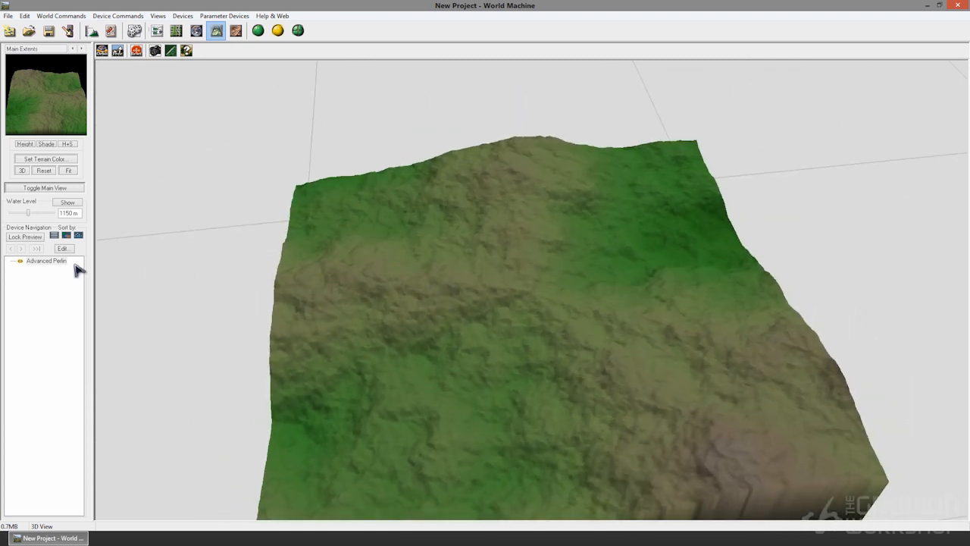
# Set the Advanced Perlin device's display hint to Mask and inspect the result in the 3D View
pyautogui.click(59, 261)
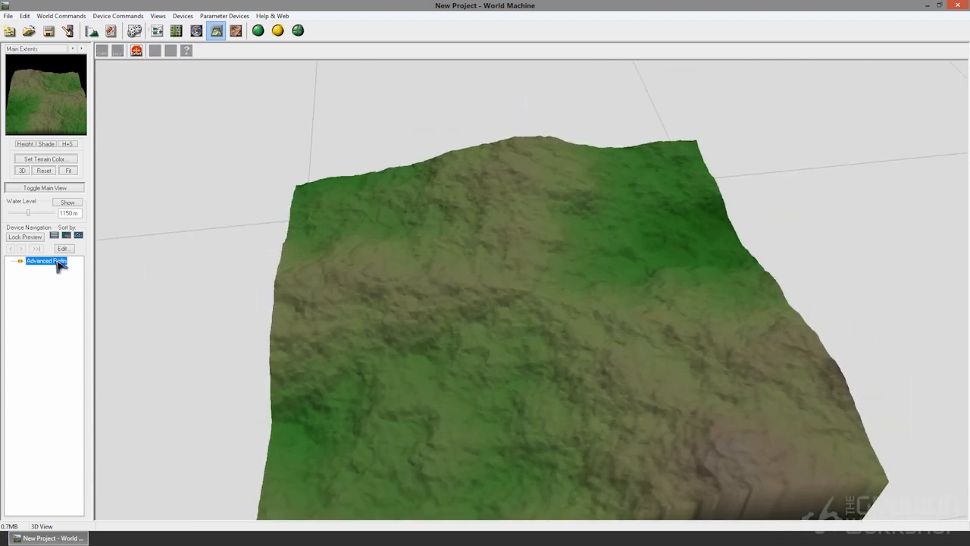
pyautogui.click(157, 31)
pyautogui.click(419, 272)
pyautogui.rightClick(416, 268)
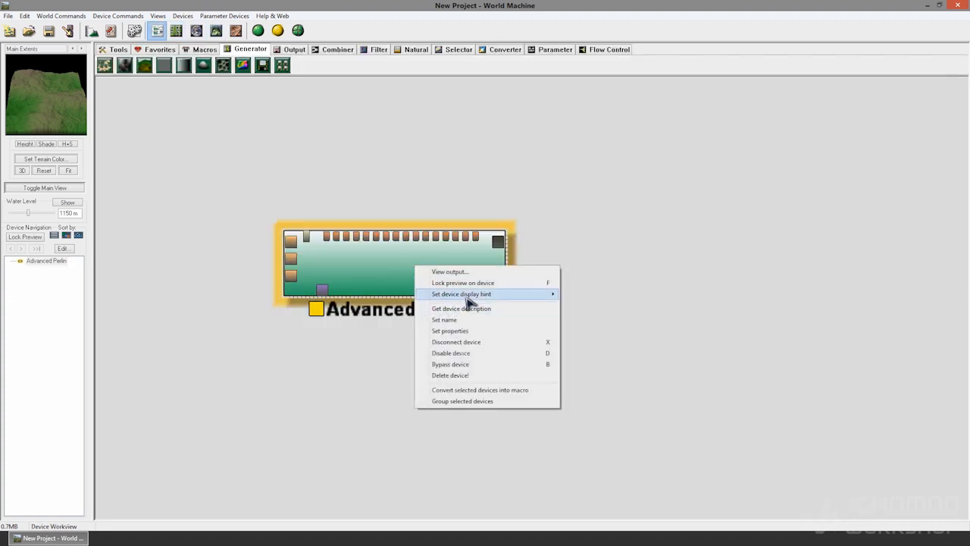
pyautogui.moveTo(462, 296)
pyautogui.moveTo(554, 295)
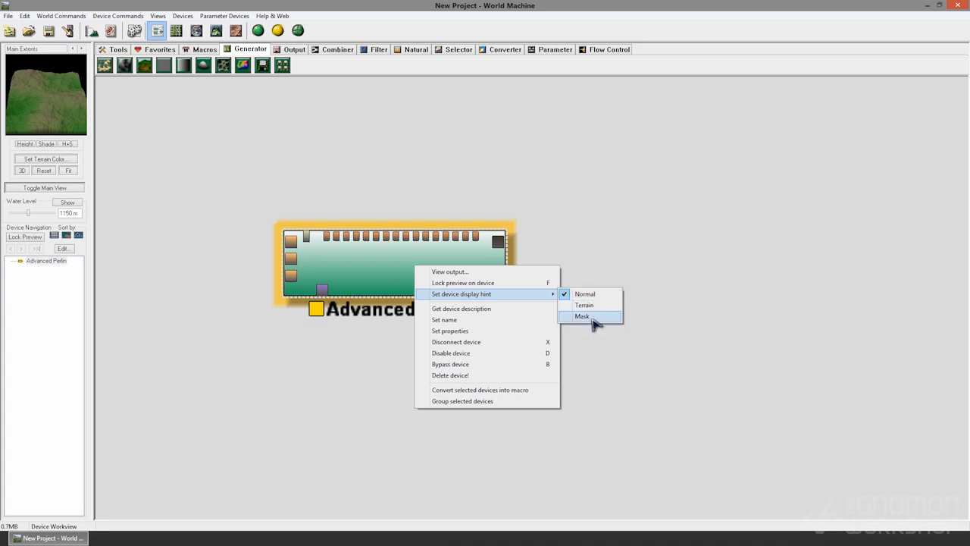
pyautogui.click(593, 316)
pyautogui.click(216, 30)
pyautogui.moveTo(607, 318); pyautogui.dragTo(526, 446)
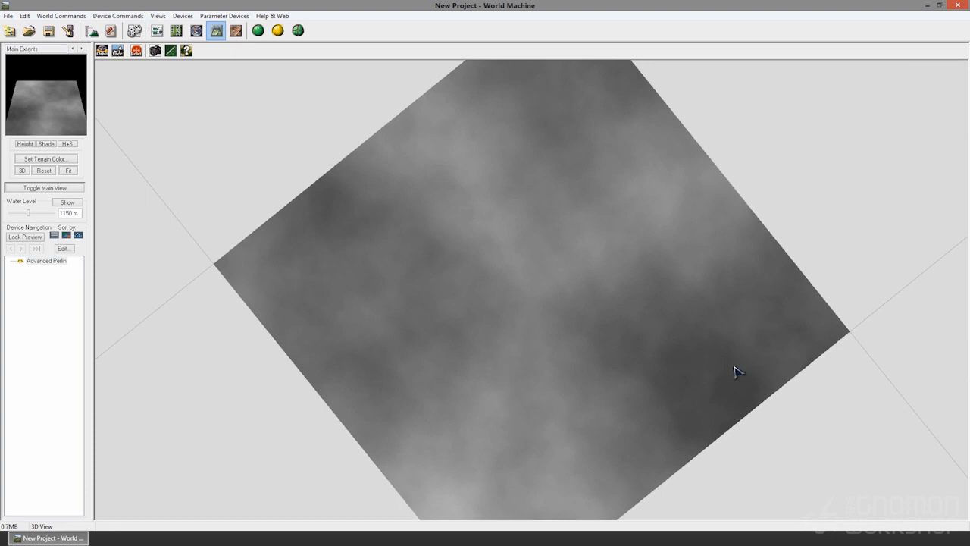
pyautogui.moveTo(745, 372); pyautogui.dragTo(677, 271)
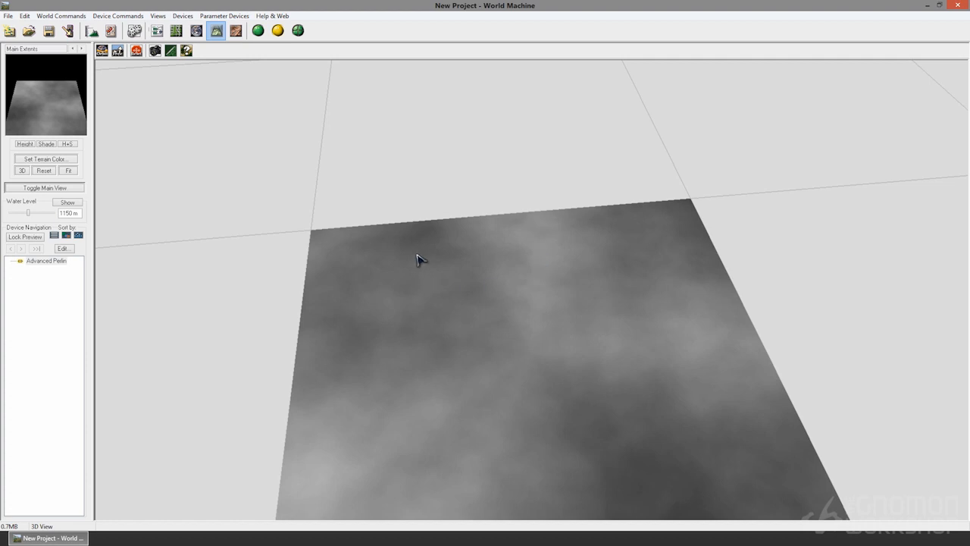
# Return the Advanced Perlin device's display hint to Normal in the device workview
pyautogui.click(157, 31)
pyautogui.click(452, 284)
pyautogui.rightClick(450, 280)
pyautogui.moveTo(515, 312)
pyautogui.click(631, 308)
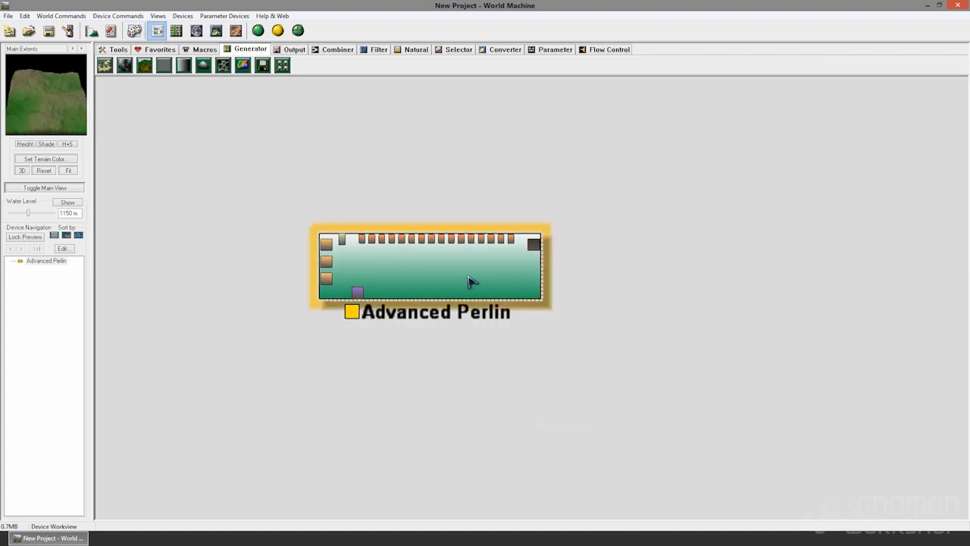
# Move the Advanced Perlin device upward and place a Layout Generator device beneath it
pyautogui.moveTo(468, 278); pyautogui.dragTo(523, 260)
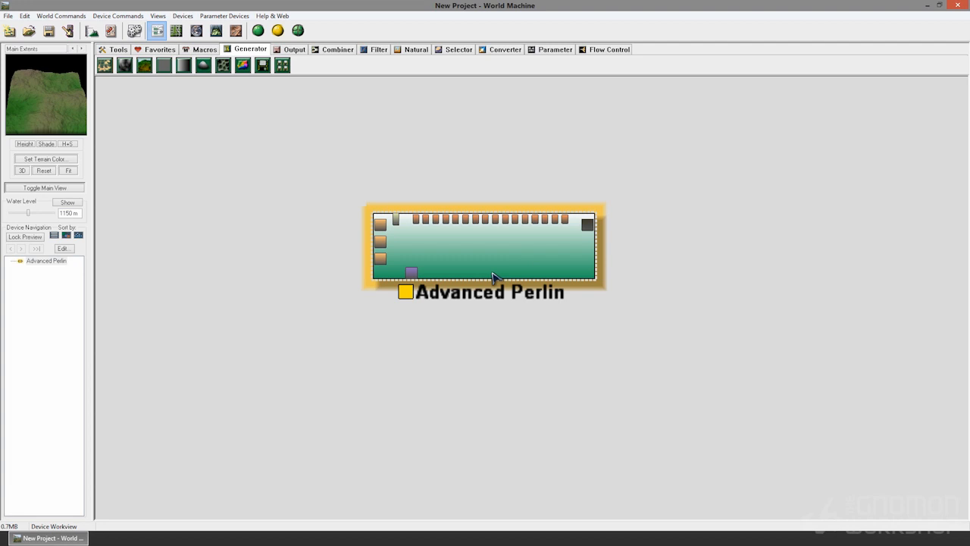
pyautogui.moveTo(492, 276); pyautogui.dragTo(464, 231)
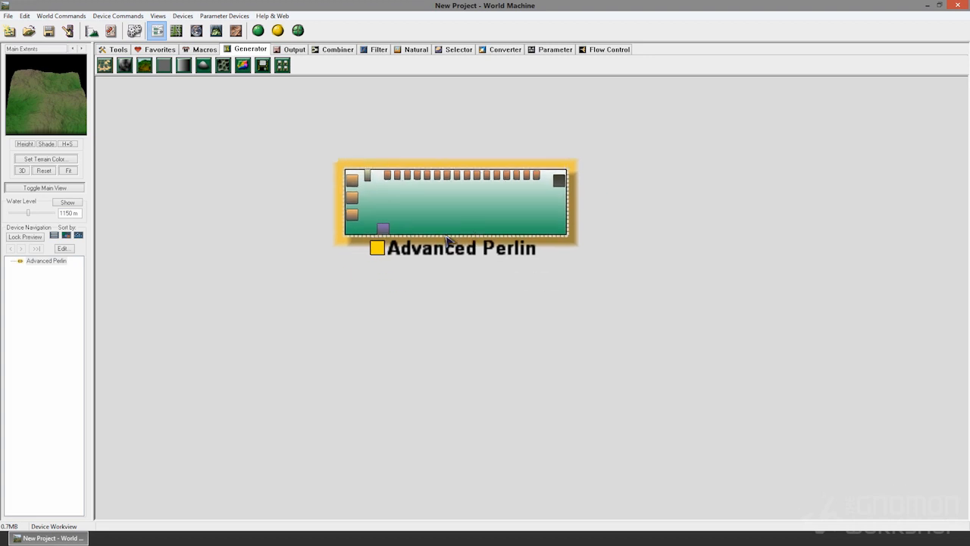
pyautogui.click(105, 66)
pyautogui.click(400, 326)
pyautogui.moveTo(417, 334); pyautogui.dragTo(468, 349)
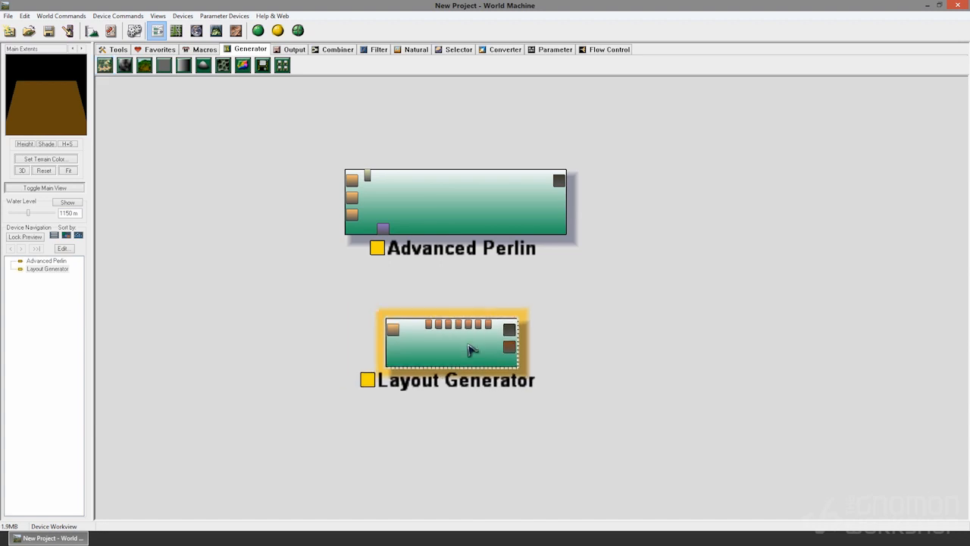
# Draw an irregular closed twelve-point polygon around the middle of the Layout Generator's layout
pyautogui.doubleClick(468, 349)
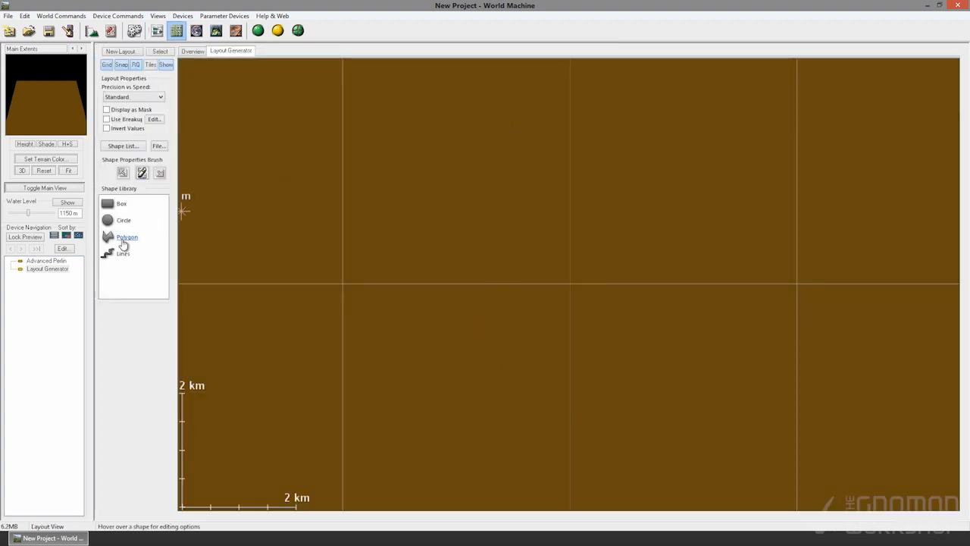
pyautogui.click(123, 238)
pyautogui.click(532, 137)
pyautogui.click(492, 171)
pyautogui.click(429, 260)
pyautogui.click(391, 304)
pyautogui.click(400, 357)
pyautogui.click(454, 382)
pyautogui.click(570, 399)
pyautogui.click(605, 331)
pyautogui.click(616, 279)
pyautogui.click(676, 231)
pyautogui.click(583, 147)
pyautogui.click(564, 139)
pyautogui.rightClick(532, 233)
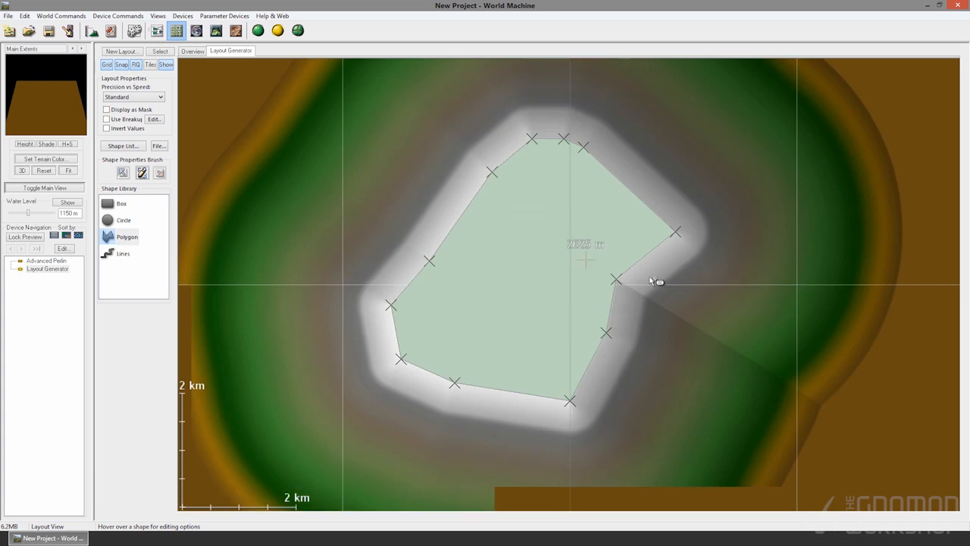
# Inspect the polygon layout's mountain shape in the Explorer View
pyautogui.click(156, 31)
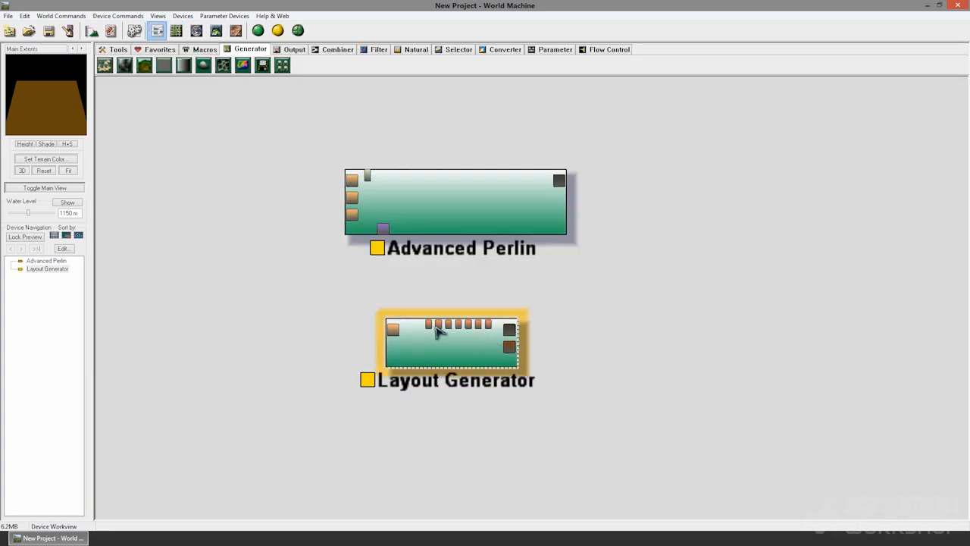
pyautogui.click(196, 30)
pyautogui.moveTo(491, 306); pyautogui.dragTo(523, 229, button='right')
pyautogui.moveTo(436, 367); pyautogui.dragTo(425, 413, button='right')
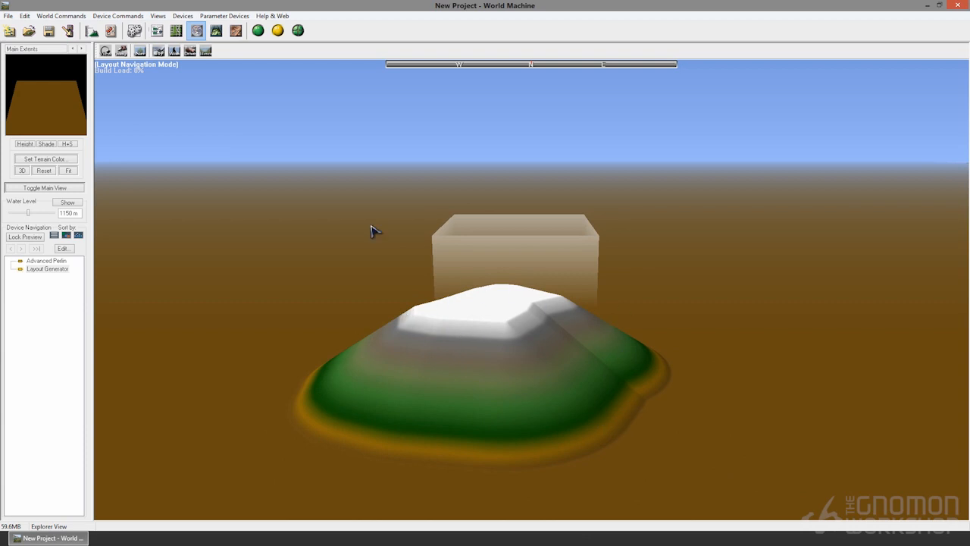
# Delete the Layout Generator device from the device workview
pyautogui.click(157, 31)
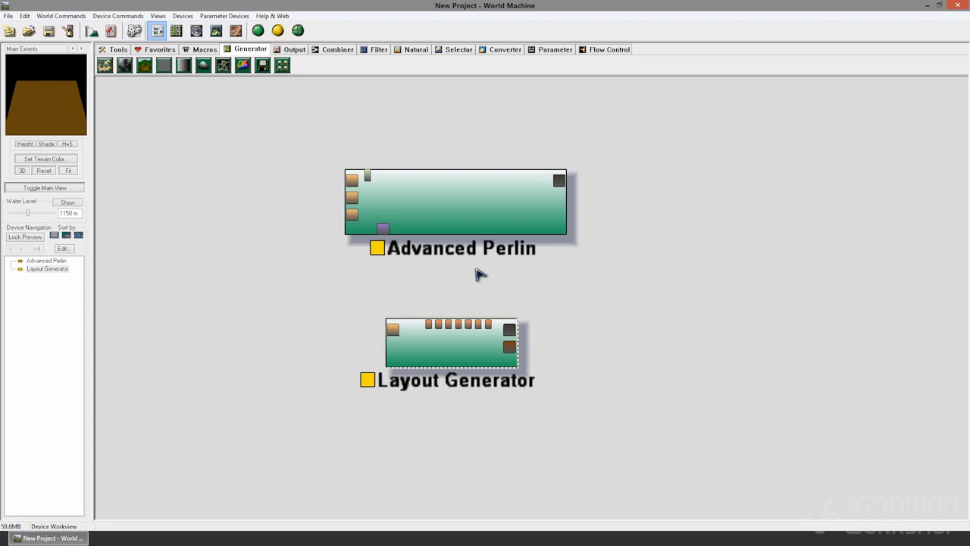
pyautogui.click(454, 356)
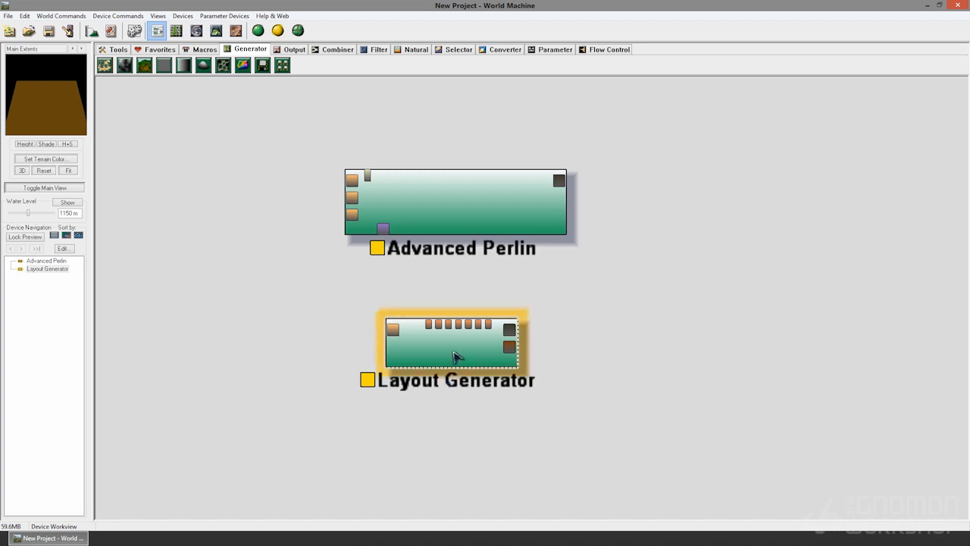
pyautogui.click(566, 369)
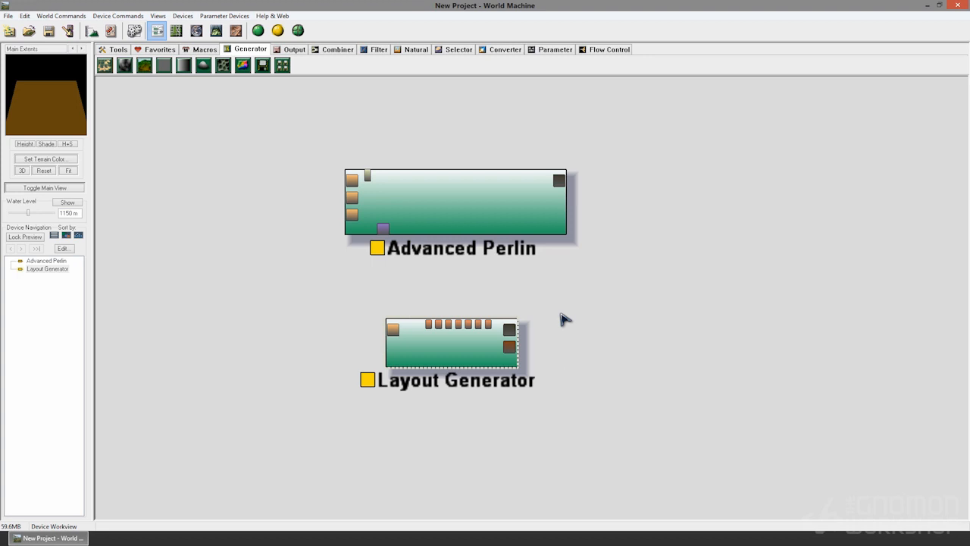
pyautogui.moveTo(652, 413); pyautogui.dragTo(438, 350)
pyautogui.press('Delete')
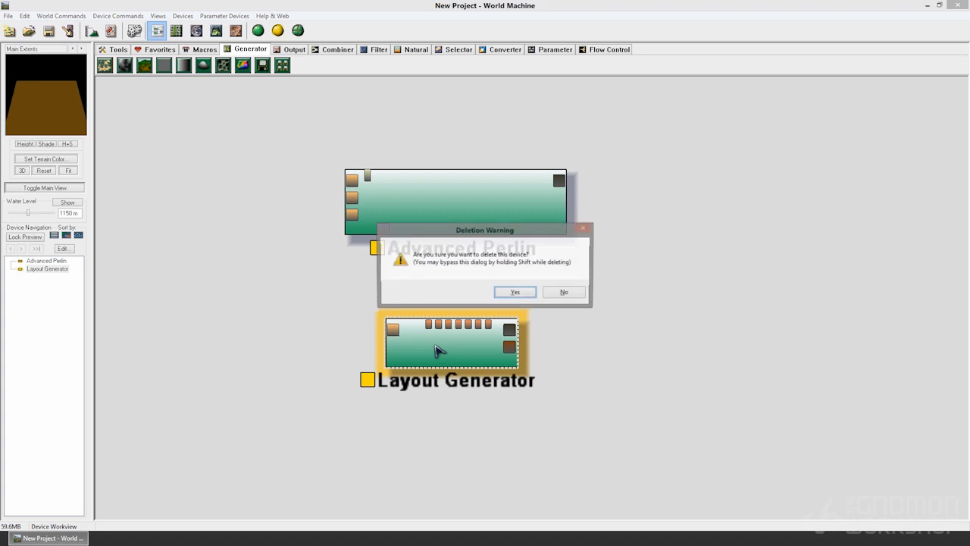
pyautogui.click(527, 294)
# Move the Advanced Perlin device aside and open an additional window, shrunk to fit beside it
pyautogui.moveTo(422, 205); pyautogui.dragTo(341, 265)
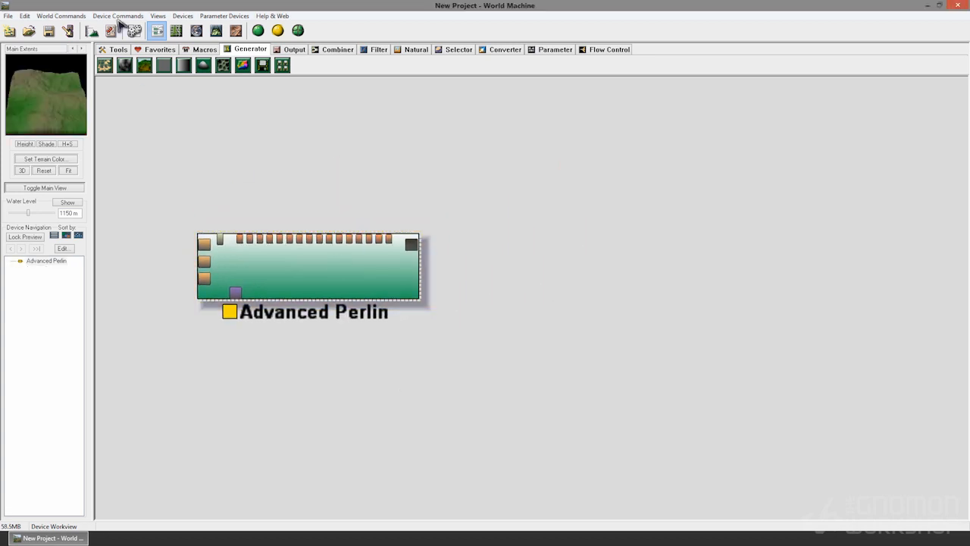
pyautogui.click(157, 16)
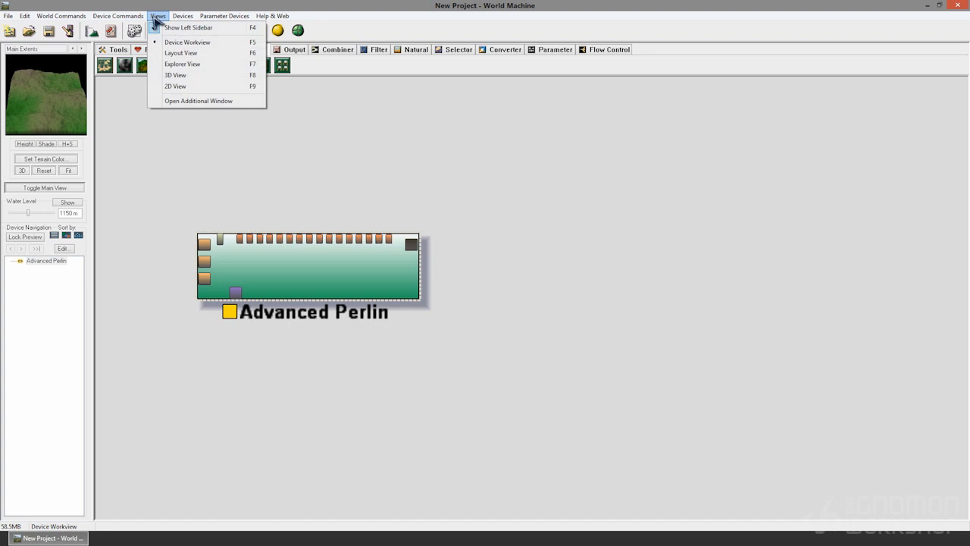
pyautogui.click(184, 102)
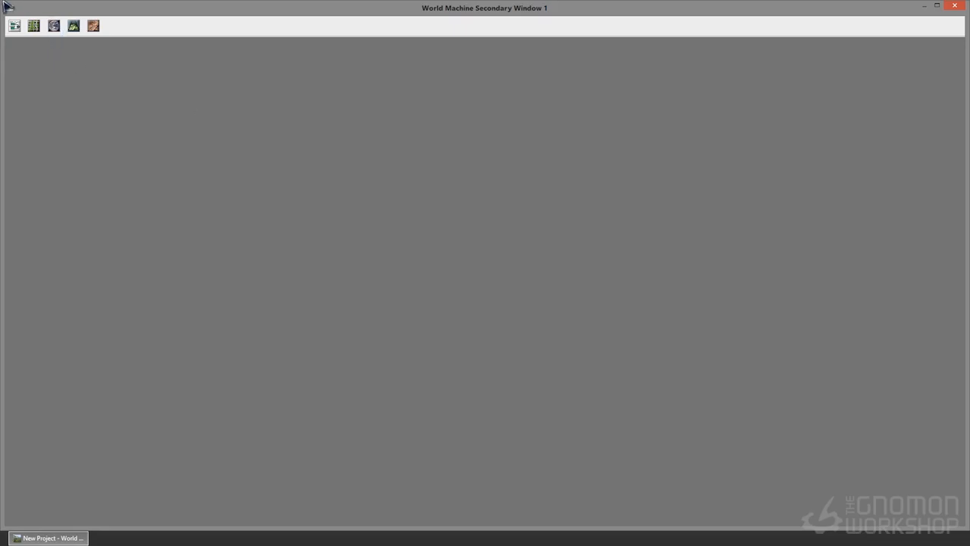
pyautogui.moveTo(6, 6); pyautogui.dragTo(568, 219)
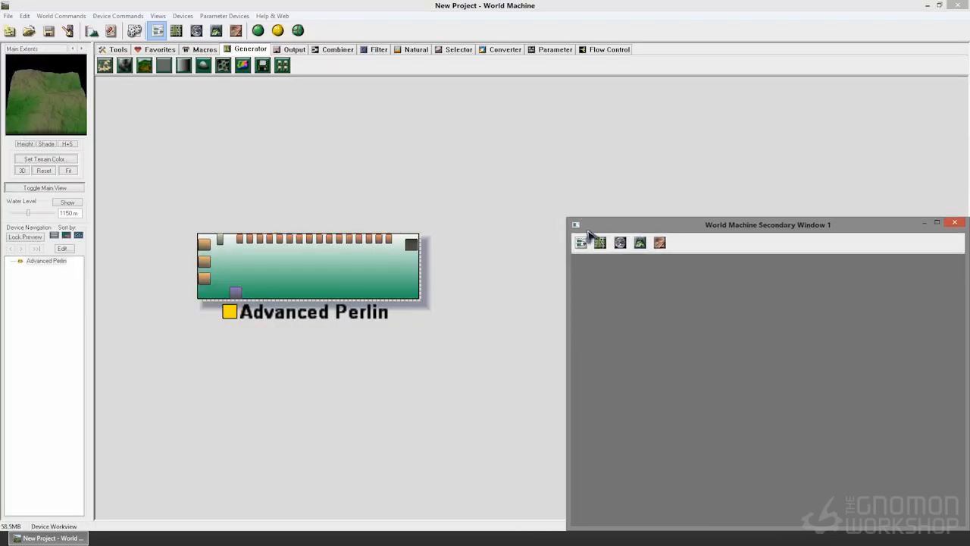
pyautogui.moveTo(643, 226); pyautogui.dragTo(609, 196)
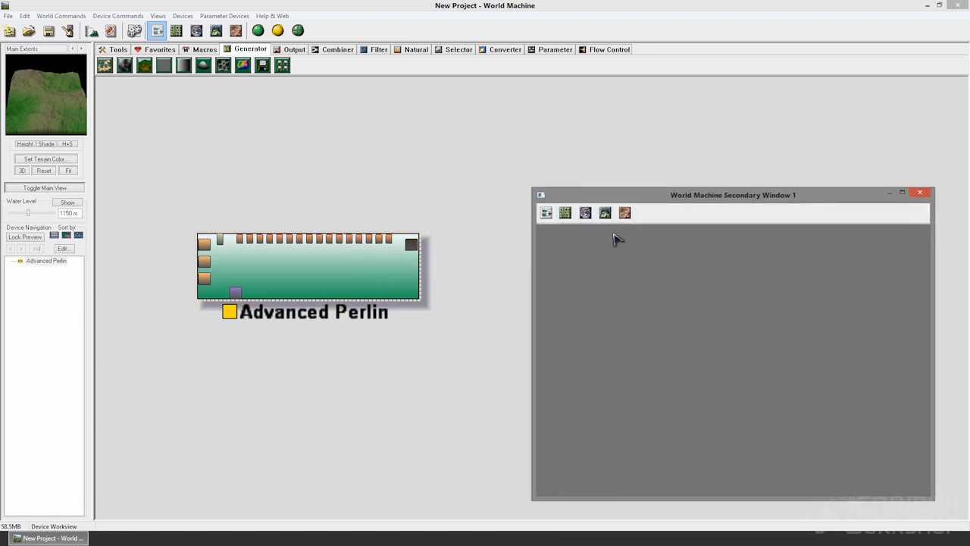
# Display the 3D View in the secondary window and examine the terrain from different angles
pyautogui.click(605, 213)
pyautogui.moveTo(600, 359); pyautogui.dragTo(680, 406)
pyautogui.moveTo(730, 377); pyautogui.dragTo(730, 378, button='middle')
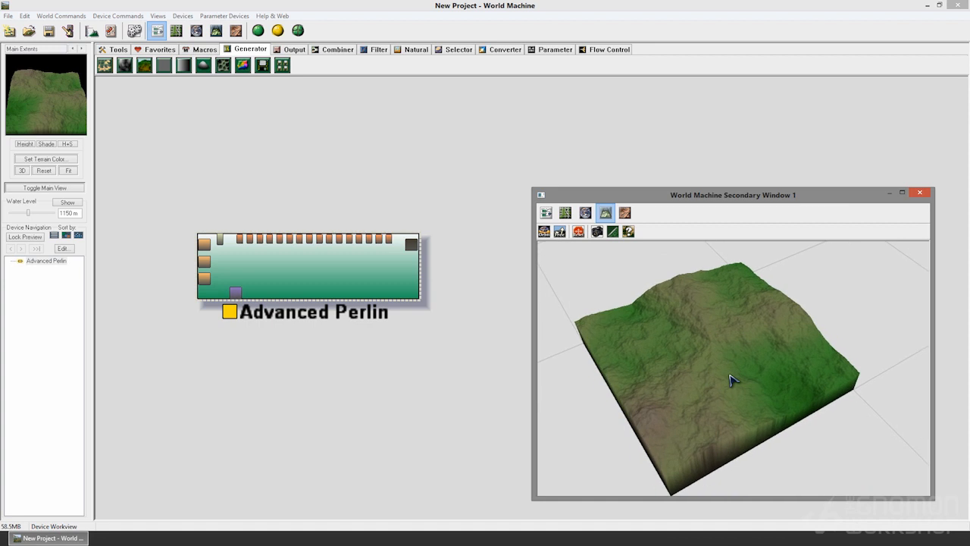
pyautogui.moveTo(641, 381)
pyautogui.mouseDown()
pyautogui.moveTo(671, 372)
pyautogui.moveTo(631, 374)
pyautogui.mouseUp()
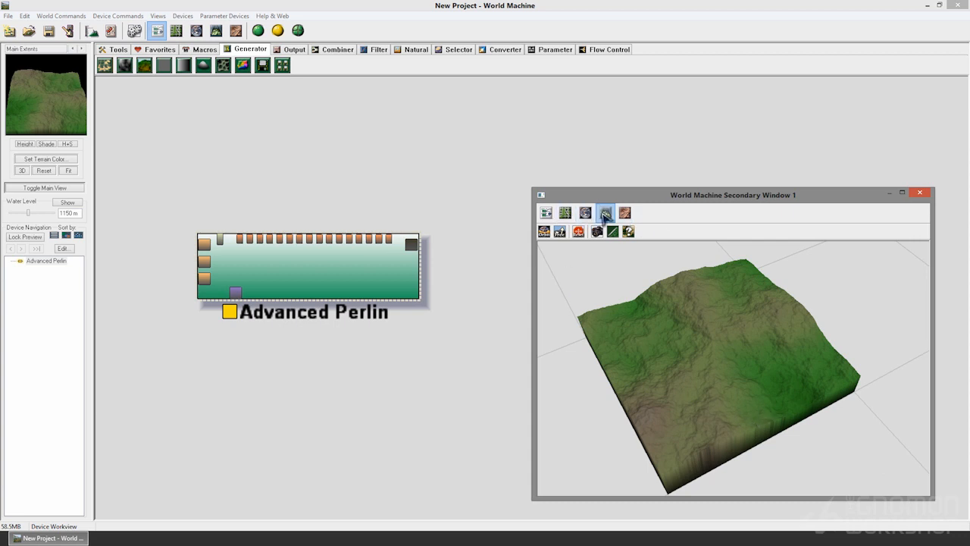
pyautogui.moveTo(659, 341); pyautogui.dragTo(604, 324)
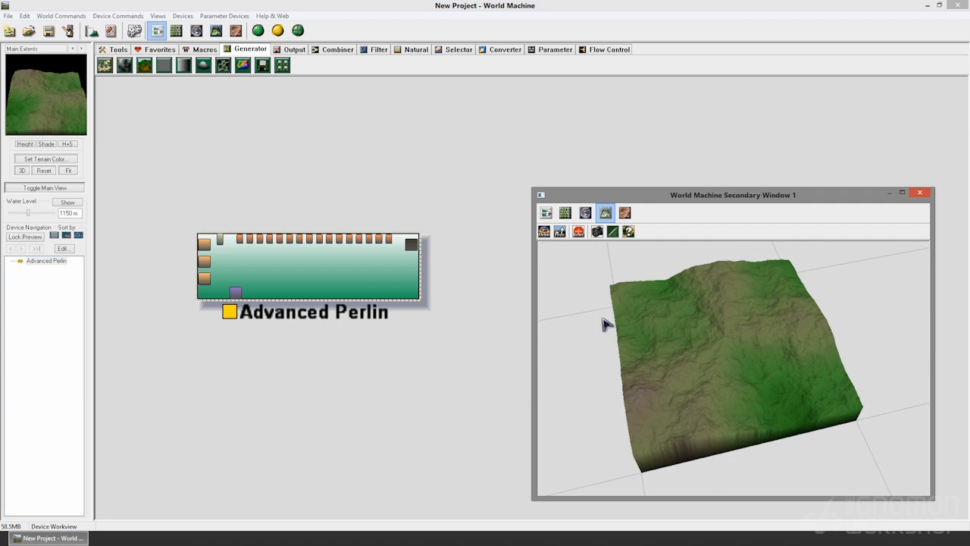
pyautogui.moveTo(604, 324); pyautogui.dragTo(606, 323)
pyautogui.moveTo(717, 374); pyautogui.dragTo(667, 345)
pyautogui.moveTo(720, 362); pyautogui.dragTo(730, 348, button='right')
pyautogui.moveTo(730, 348); pyautogui.dragTo(745, 360)
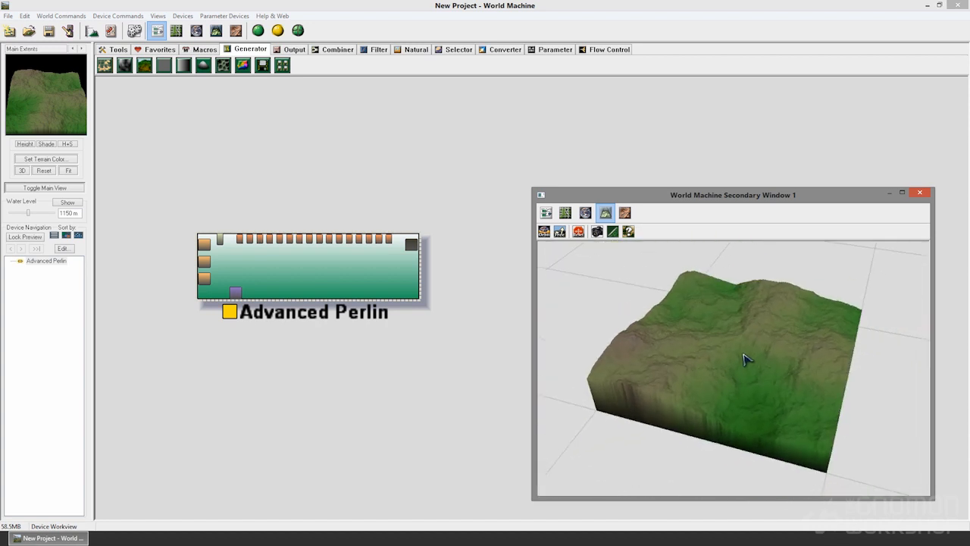
pyautogui.scroll(2, 745, 360)
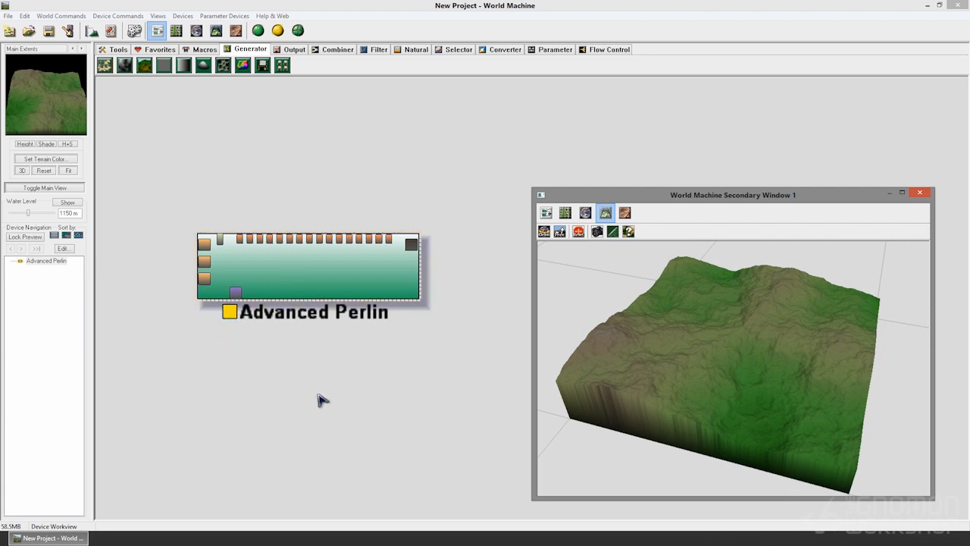
# Build the world with the Advanced Perlin device
pyautogui.click(372, 287)
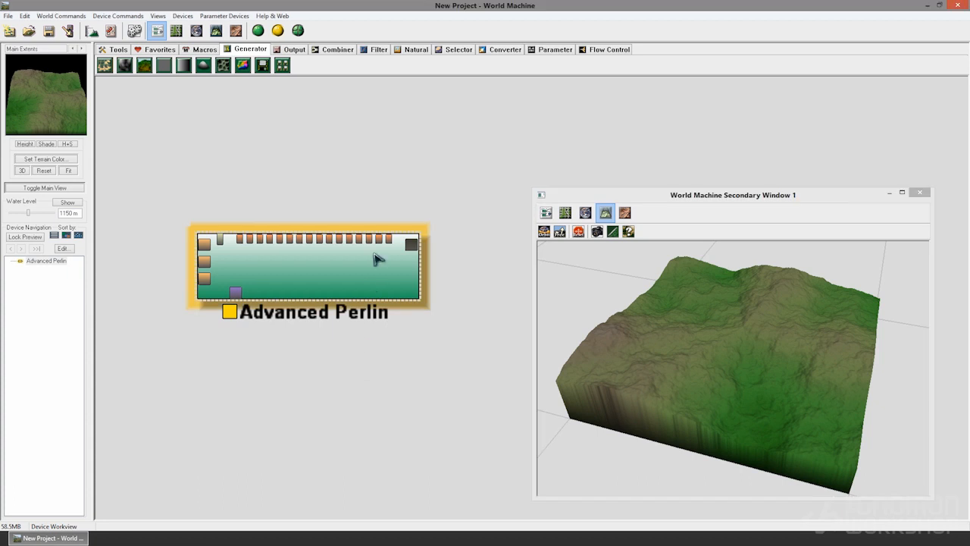
pyautogui.click(257, 31)
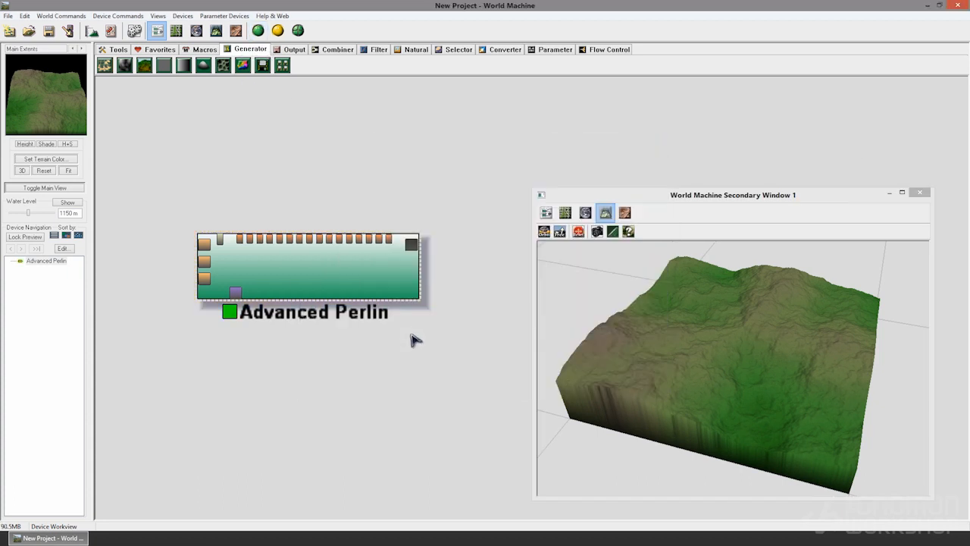
# Examine the built Advanced Perlin terrain up close in the secondary window's 3D View
pyautogui.moveTo(711, 370)
pyautogui.mouseDown()
pyautogui.moveTo(671, 387)
pyautogui.moveTo(727, 368)
pyautogui.mouseUp()
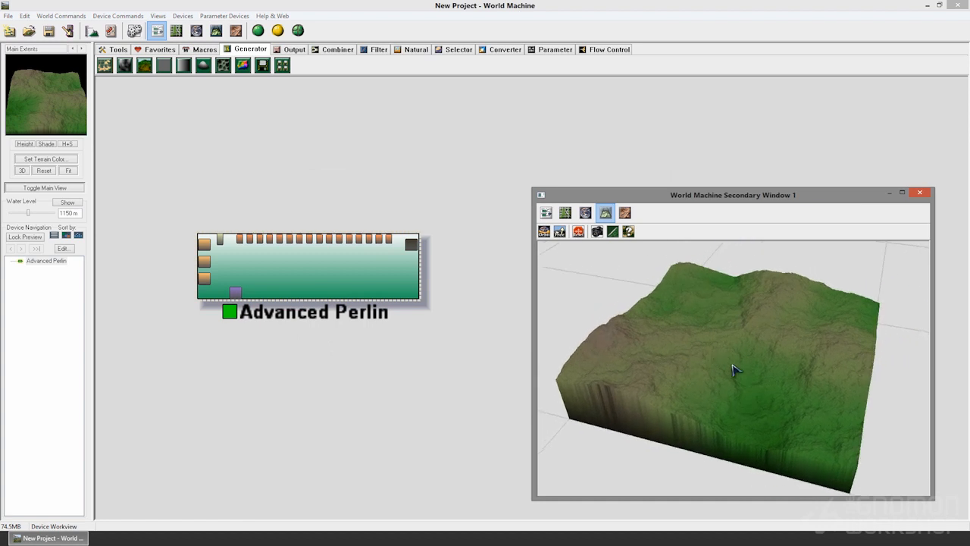
pyautogui.scroll(5, 737, 366)
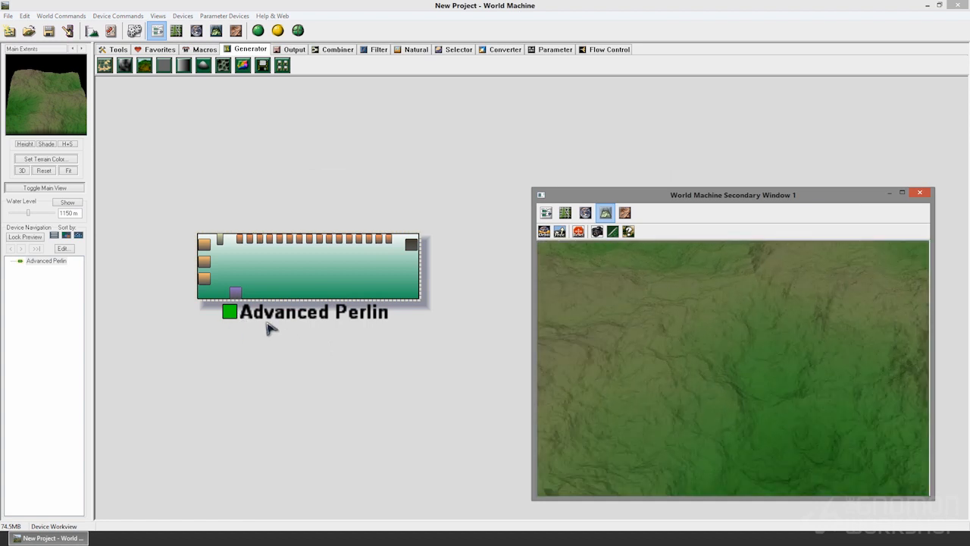
pyautogui.moveTo(859, 417); pyautogui.dragTo(762, 422)
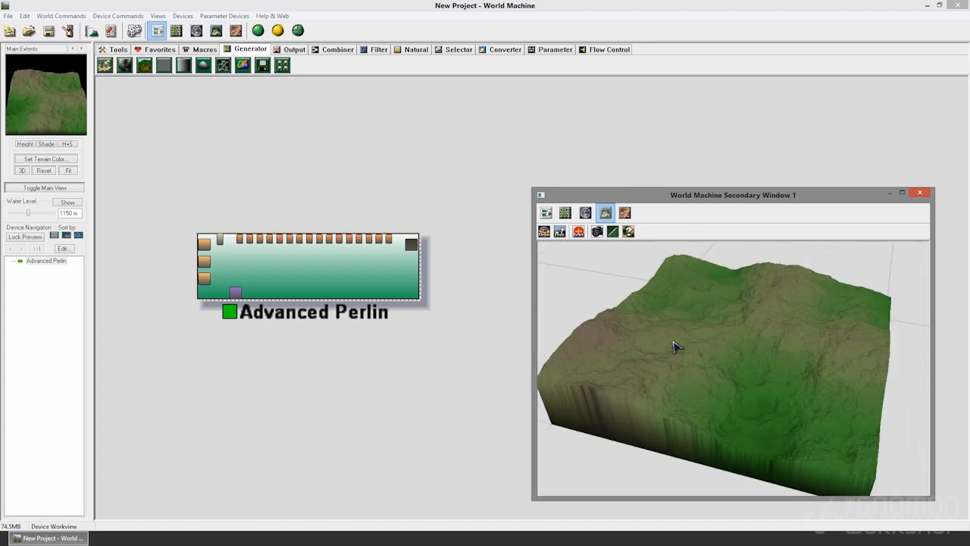
# Move the Advanced Perlin device toward the workview's upper-left area to make room for more devices
pyautogui.moveTo(358, 333); pyautogui.dragTo(314, 323)
pyautogui.scroll(-2, 314, 324)
pyautogui.moveTo(370, 290); pyautogui.dragTo(247, 214)
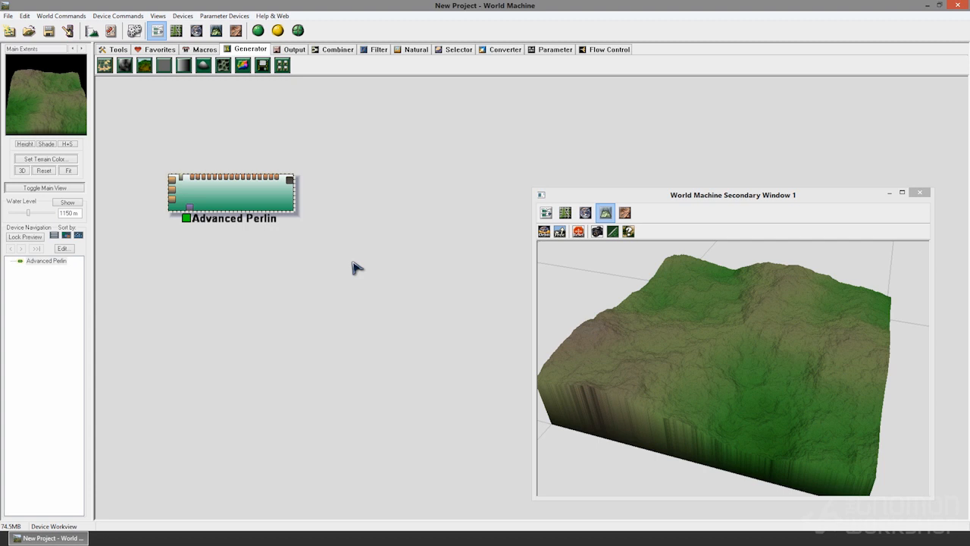
pyautogui.moveTo(233, 212); pyautogui.dragTo(209, 187)
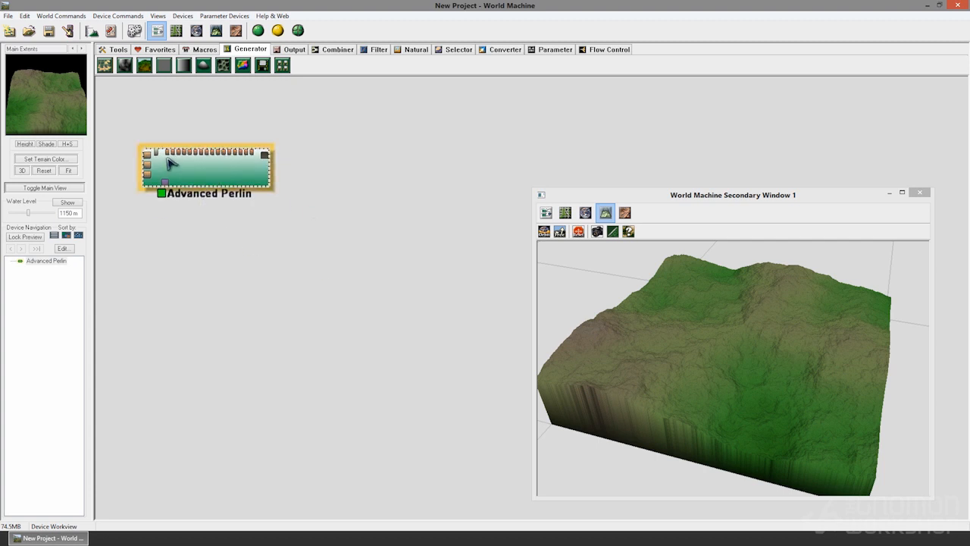
pyautogui.click(318, 167)
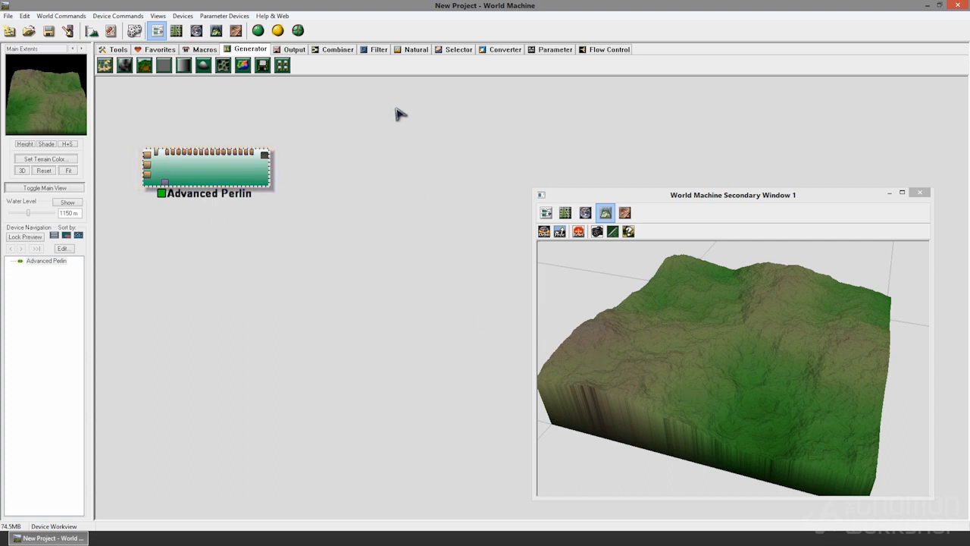
# Add a natural Erosion device and connect it to the output of the Advanced Perlin device
pyautogui.click(410, 50)
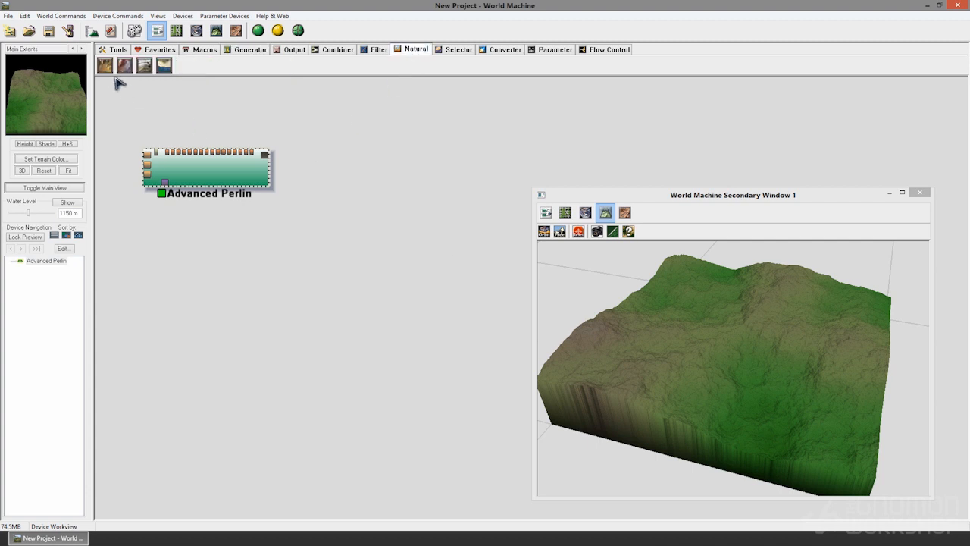
pyautogui.moveTo(108, 68); pyautogui.dragTo(377, 235)
pyautogui.moveTo(316, 212); pyautogui.dragTo(250, 177)
pyautogui.click(398, 255)
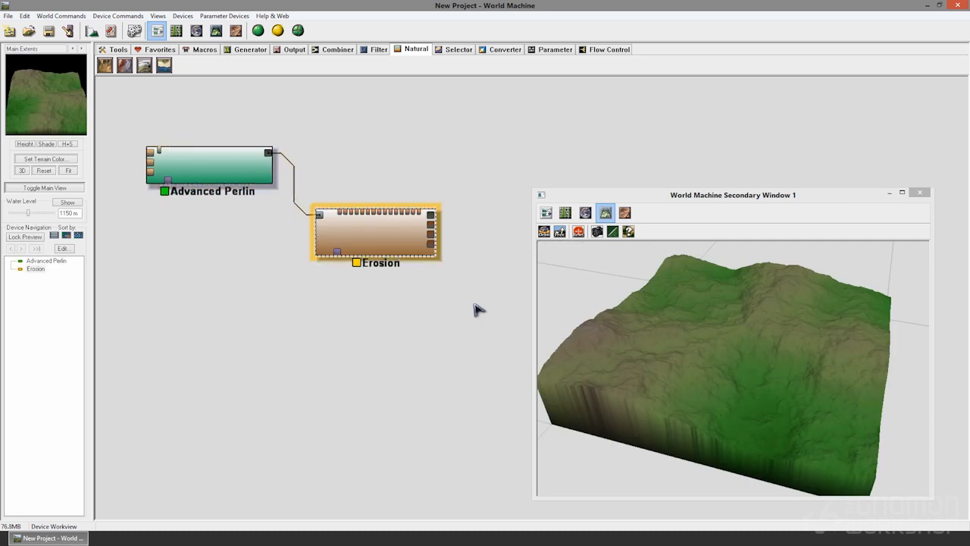
# Compare the 3D previews of the Advanced Perlin and Erosion devices up close in the secondary window
pyautogui.moveTo(781, 402); pyautogui.dragTo(791, 444)
pyautogui.click(255, 184)
pyautogui.click(253, 183)
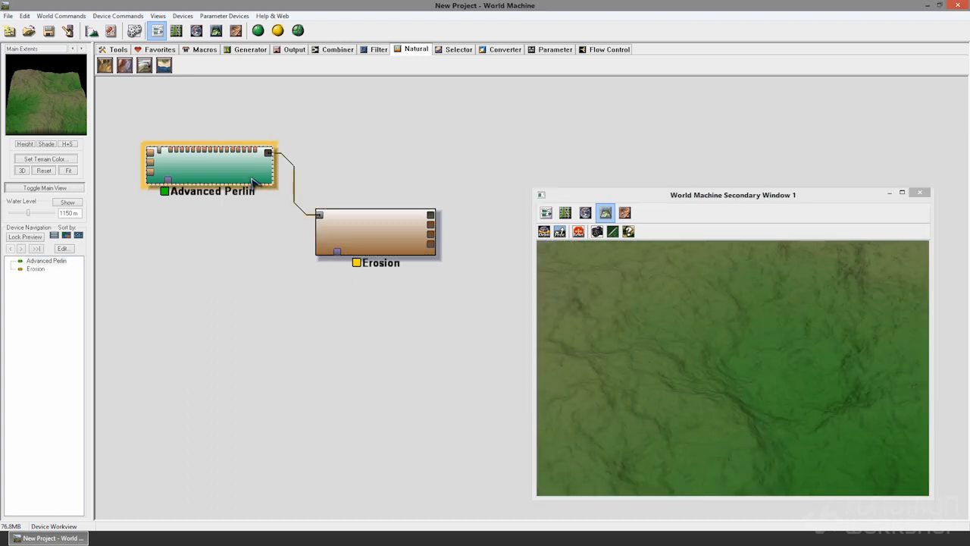
pyautogui.click(359, 230)
pyautogui.moveTo(857, 464); pyautogui.dragTo(773, 455)
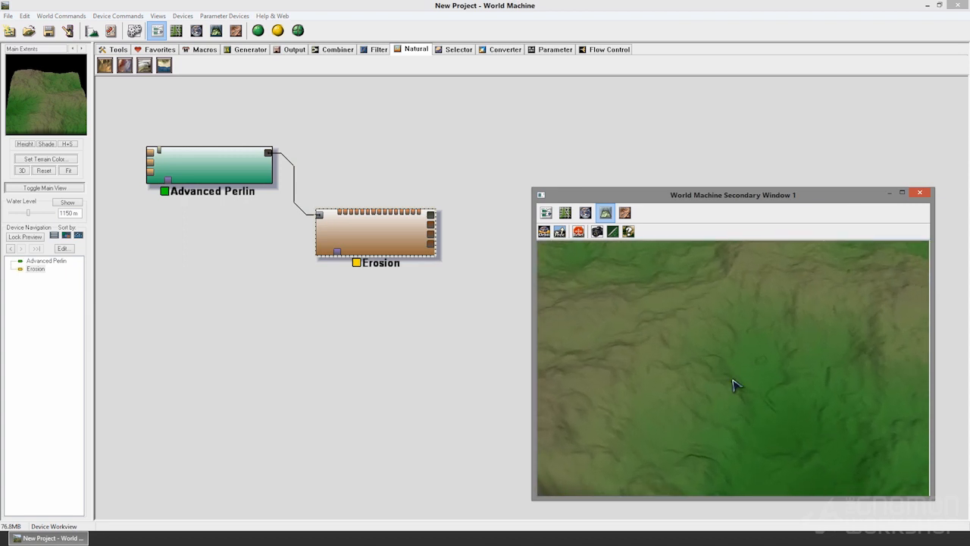
pyautogui.moveTo(835, 391); pyautogui.dragTo(801, 412)
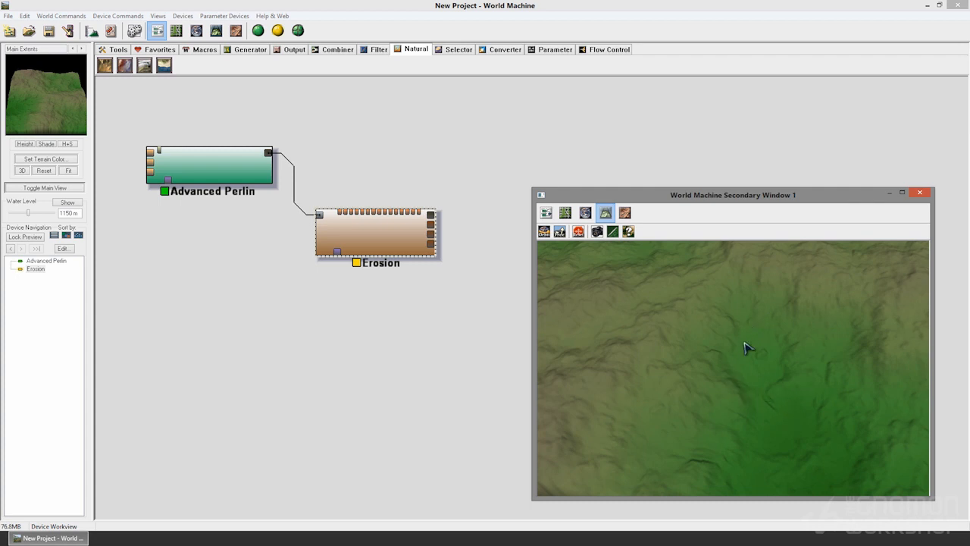
pyautogui.click(218, 176)
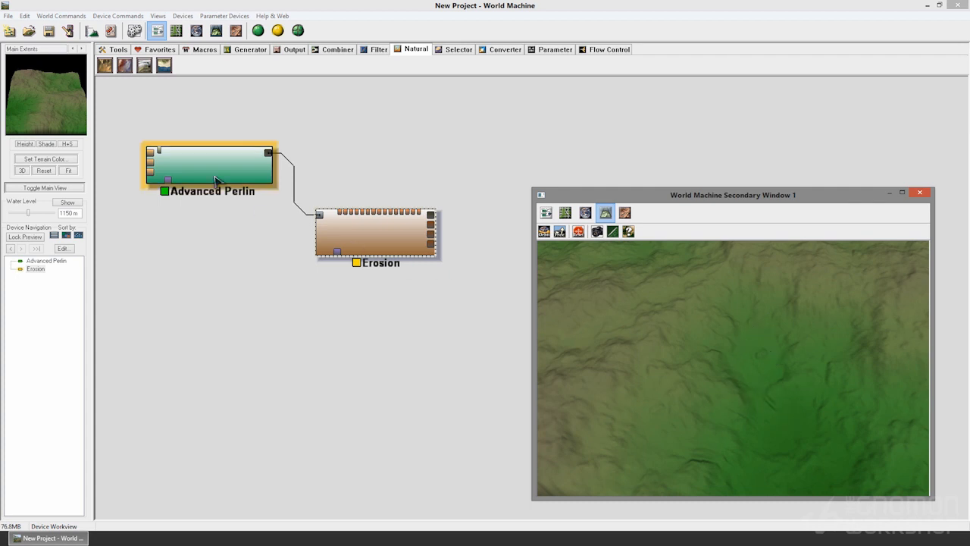
pyautogui.click(368, 238)
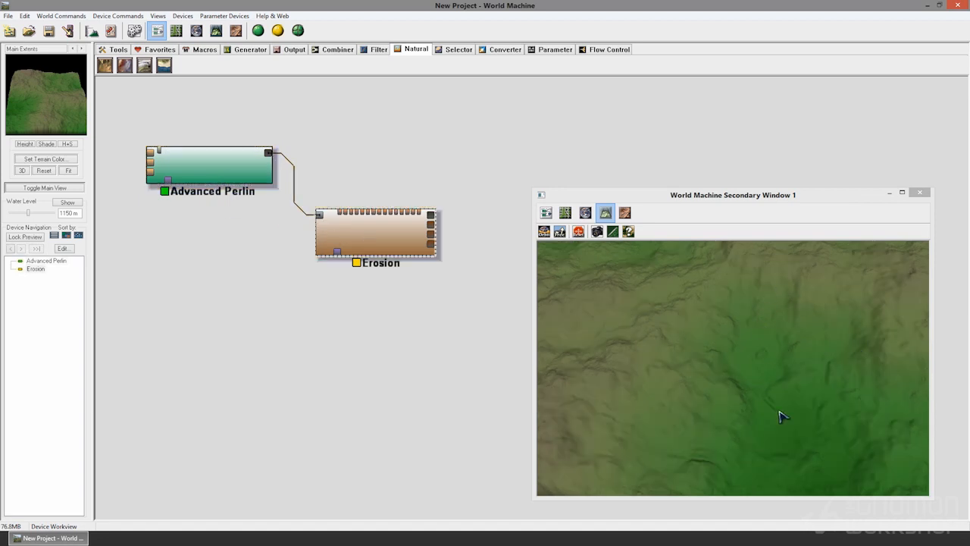
# Build the world with the Erosion device included and inspect the eroded terrain in the secondary window
pyautogui.click(278, 31)
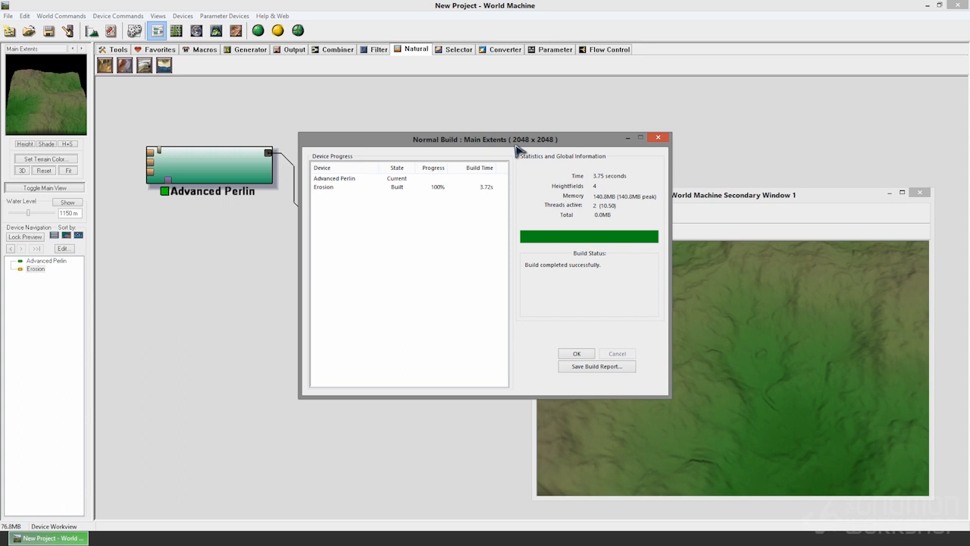
pyautogui.click(574, 354)
pyautogui.click(682, 416)
pyautogui.moveTo(667, 425); pyautogui.dragTo(784, 385)
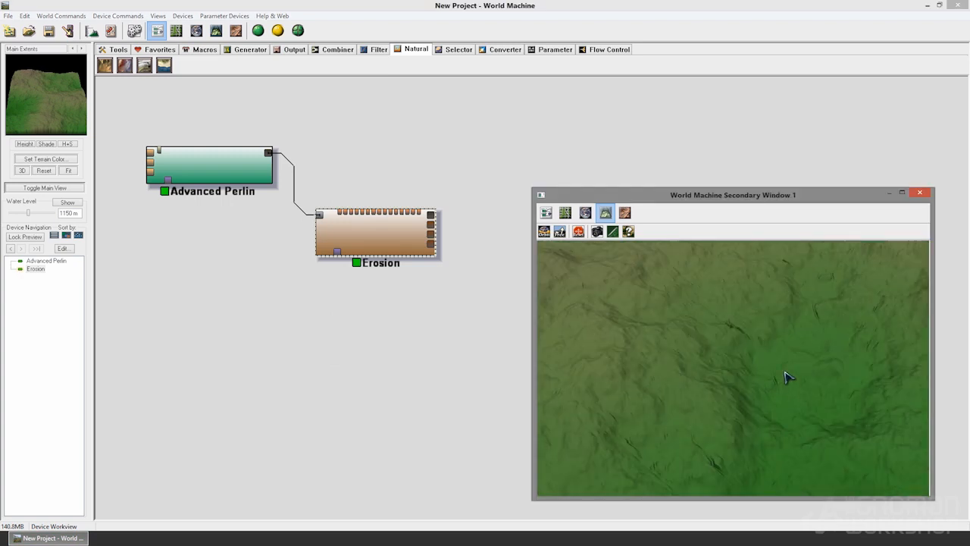
pyautogui.press('d')
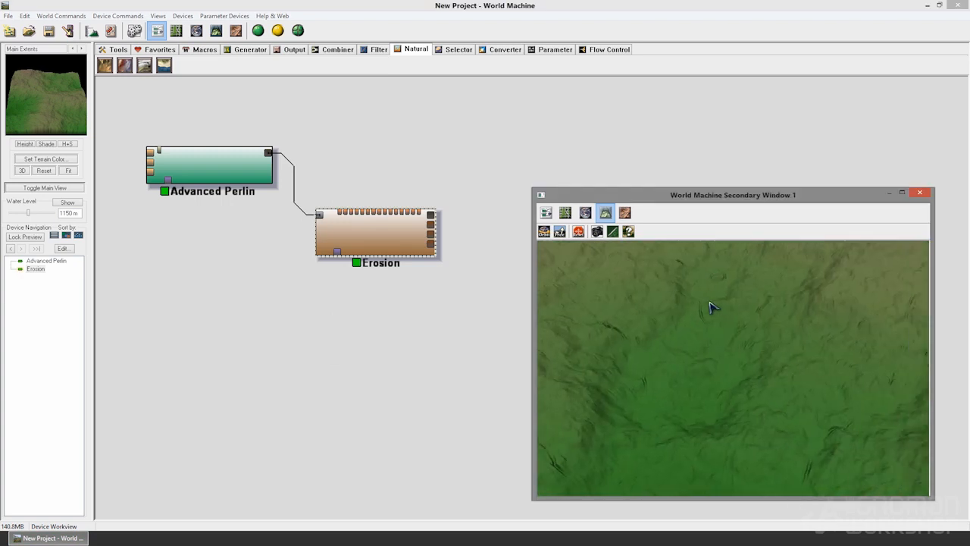
# Compare the built terrain of the Advanced Perlin device with that of the Erosion device
pyautogui.click(240, 180)
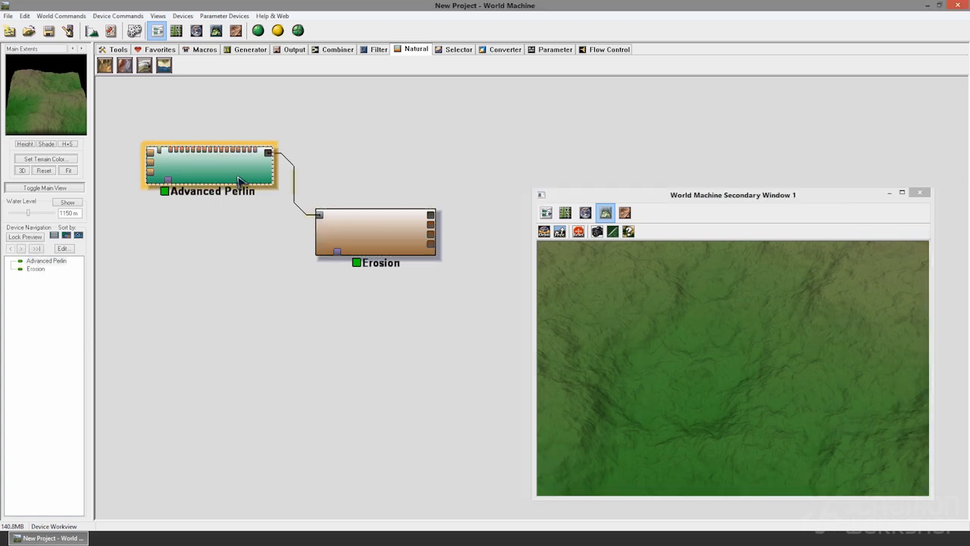
pyautogui.click(354, 230)
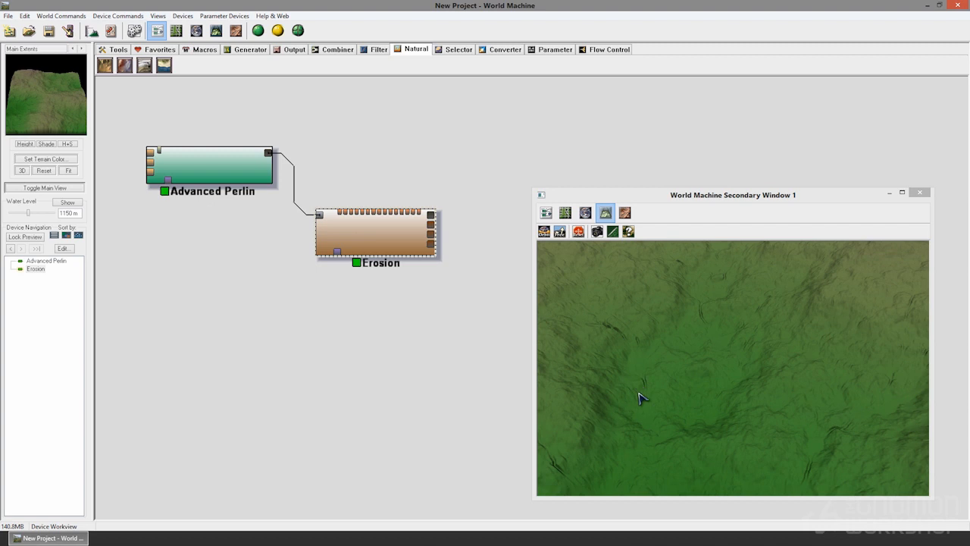
pyautogui.moveTo(749, 379); pyautogui.dragTo(622, 373)
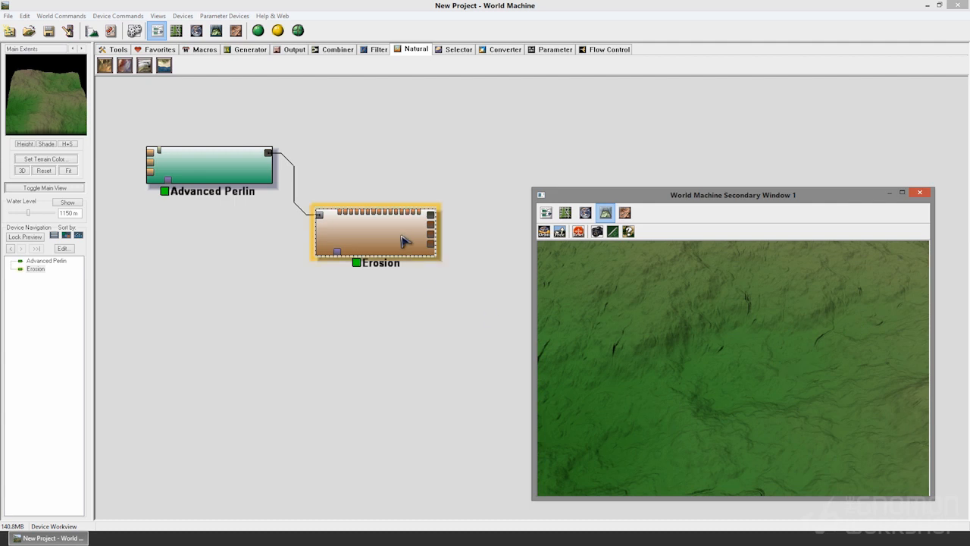
pyautogui.moveTo(758, 329); pyautogui.dragTo(857, 340)
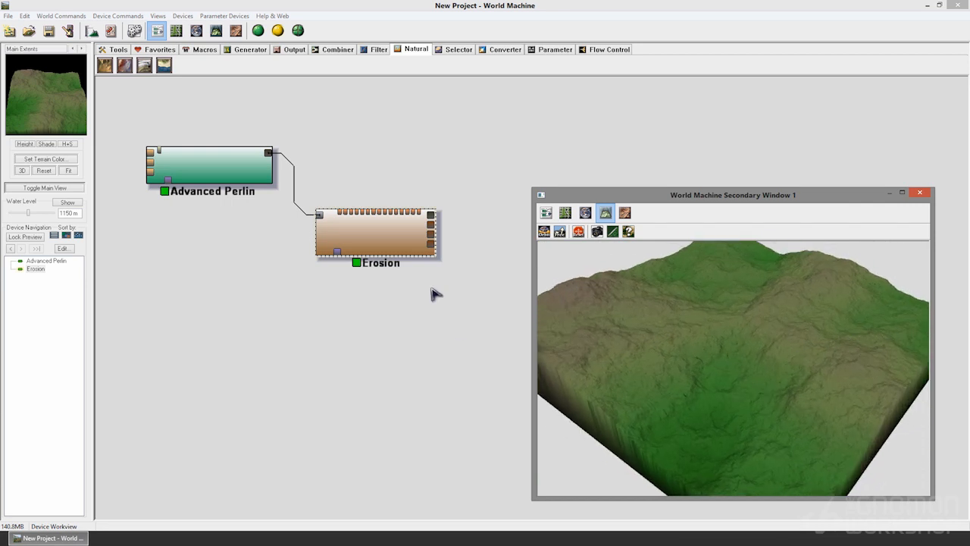
# Set the Erosion device's erosion base to 200, sediment carry to 1.000 and rock hardness to 0.476
pyautogui.doubleClick(386, 237)
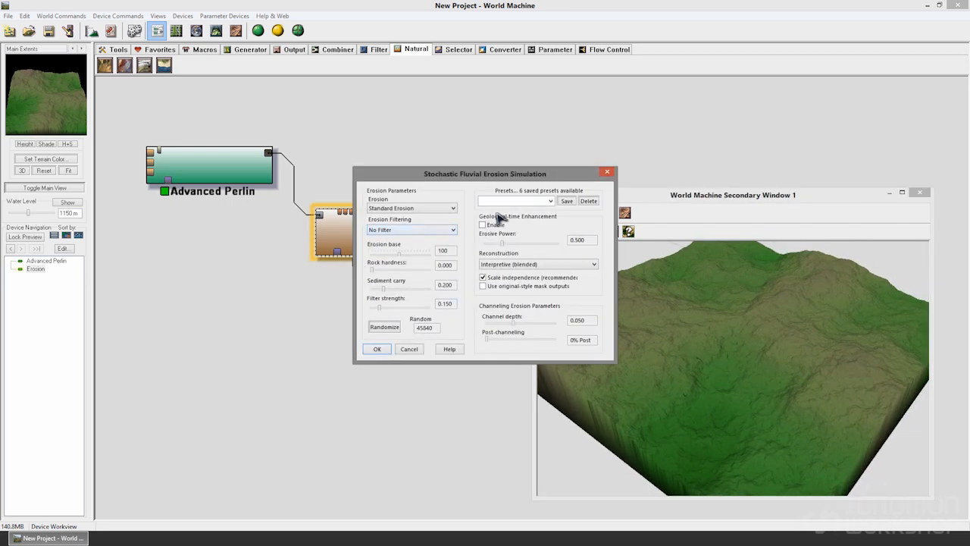
pyautogui.moveTo(484, 173); pyautogui.dragTo(350, 197)
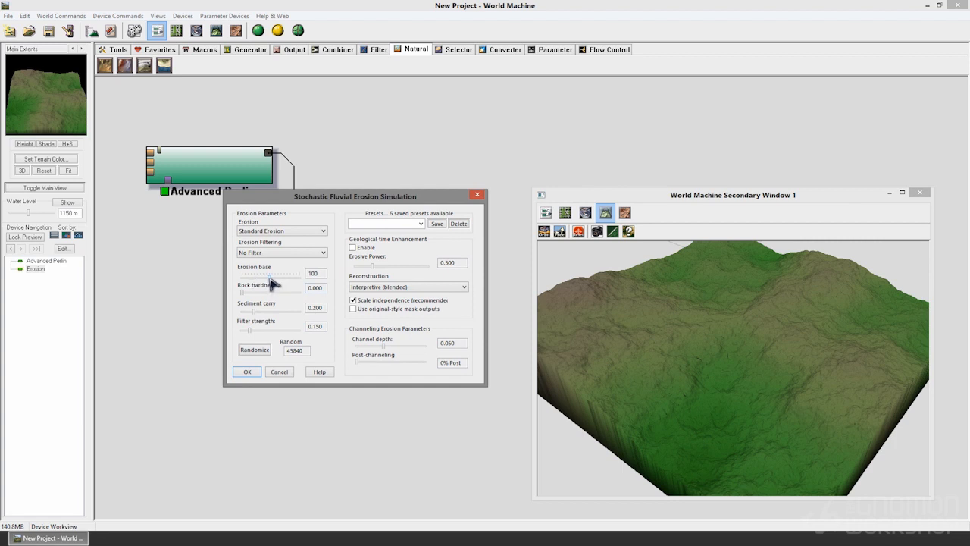
pyautogui.moveTo(271, 279); pyautogui.dragTo(329, 280)
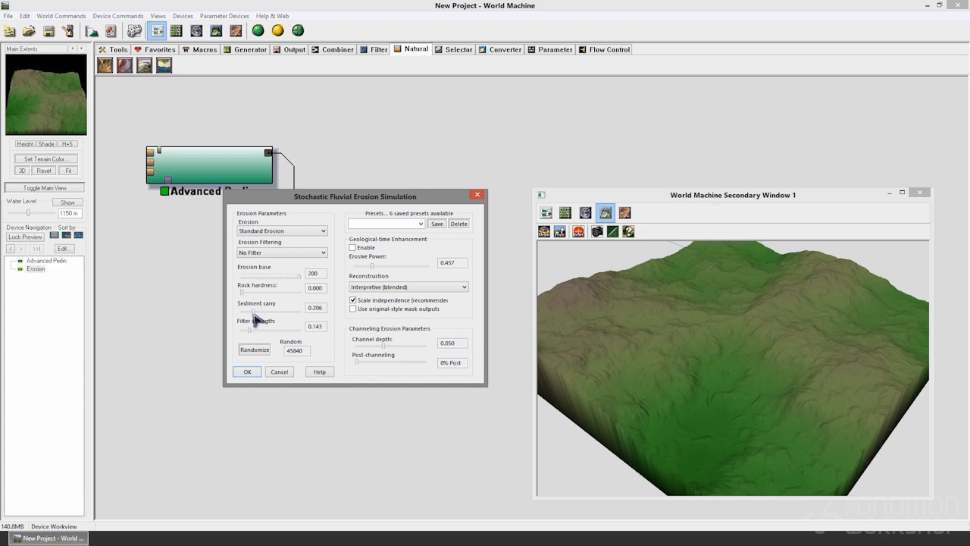
pyautogui.moveTo(254, 313); pyautogui.dragTo(313, 321)
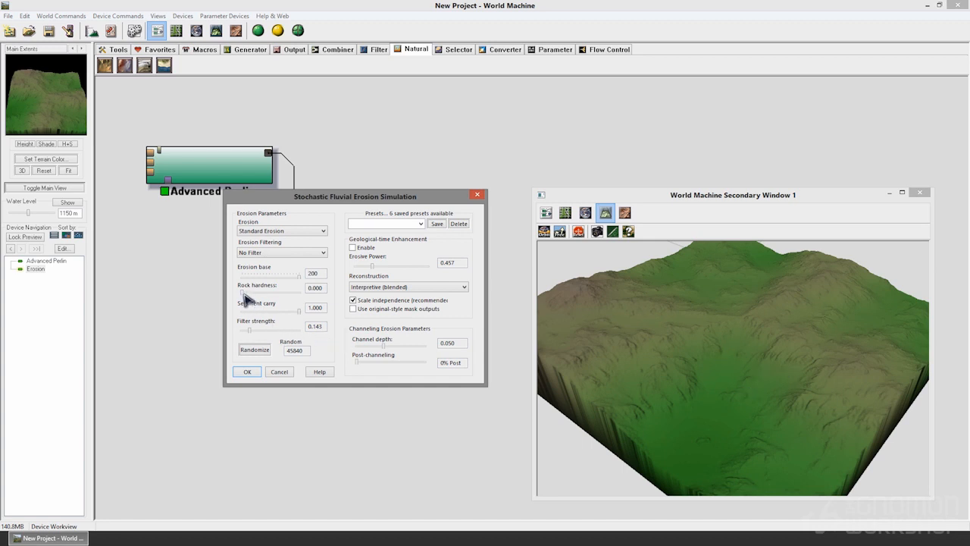
pyautogui.moveTo(243, 296); pyautogui.dragTo(270, 292)
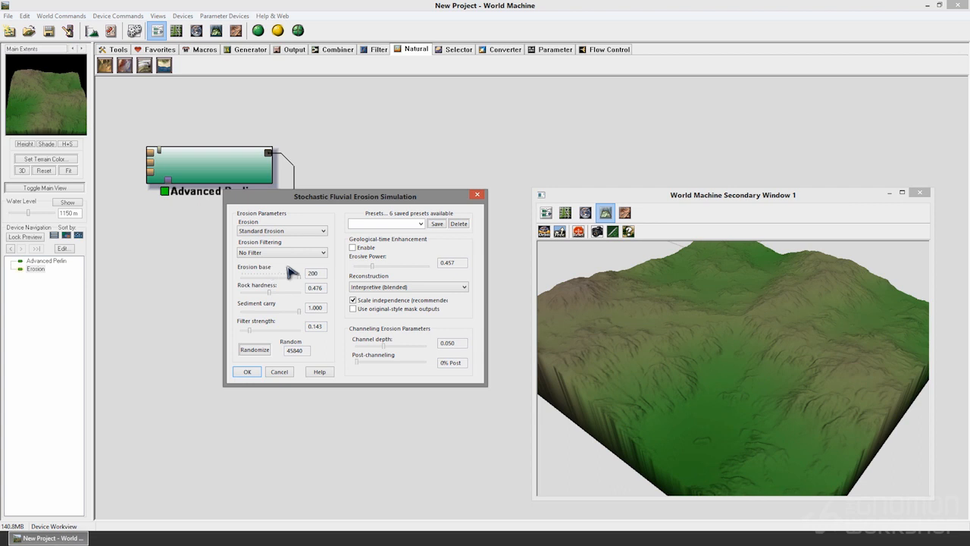
pyautogui.click(248, 371)
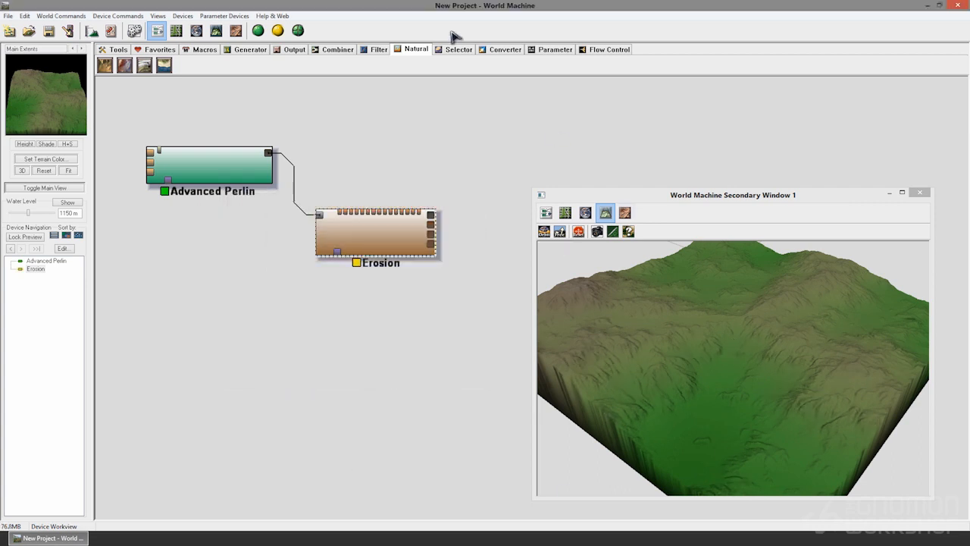
# Rebuild the world with the changed erosion settings and inspect the resulting terrain
pyautogui.click(257, 30)
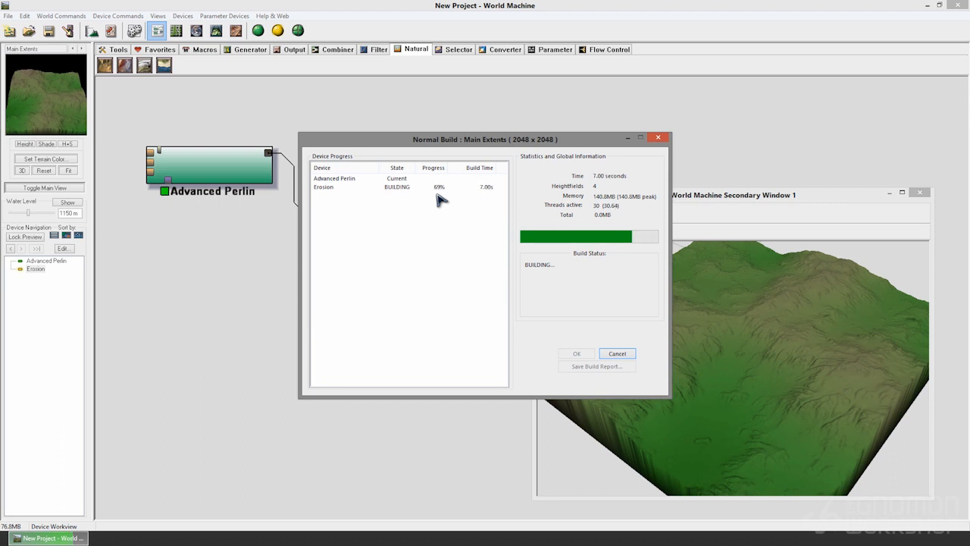
pyautogui.moveTo(569, 142); pyautogui.dragTo(283, 155)
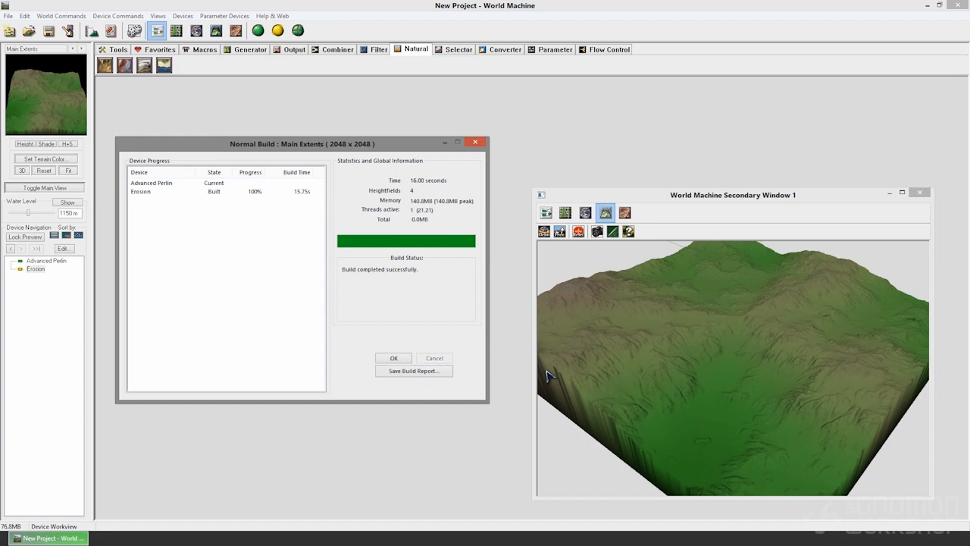
pyautogui.click(394, 358)
pyautogui.moveTo(711, 408); pyautogui.dragTo(604, 390)
pyautogui.scroll(3, 750, 434)
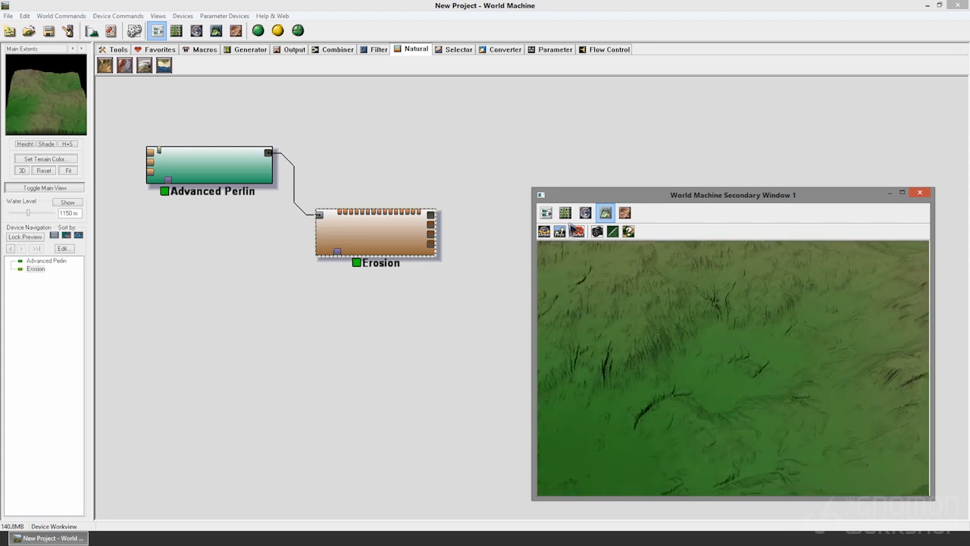
# Enlarge the secondary window and examine the eroded terrain closely, comparing it with the Advanced Perlin device's terrain
pyautogui.moveTo(531, 187); pyautogui.dragTo(453, 84)
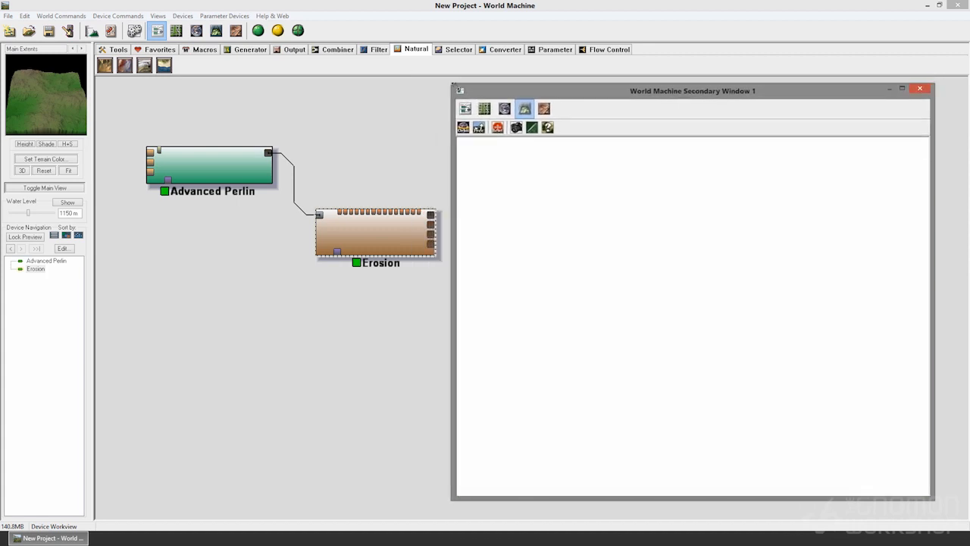
pyautogui.moveTo(599, 256); pyautogui.dragTo(723, 419, button='right')
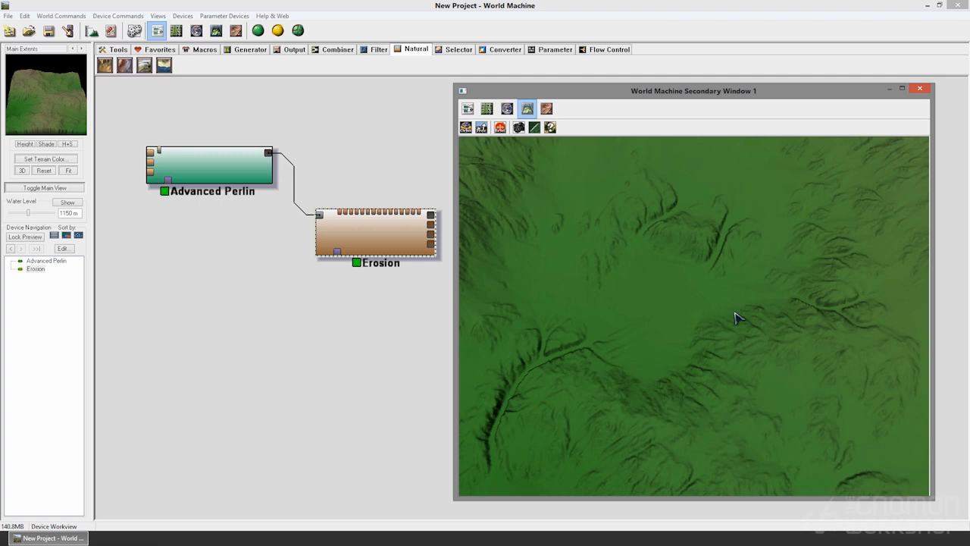
pyautogui.moveTo(526, 314); pyautogui.dragTo(616, 379)
pyautogui.scroll(5, 615, 379)
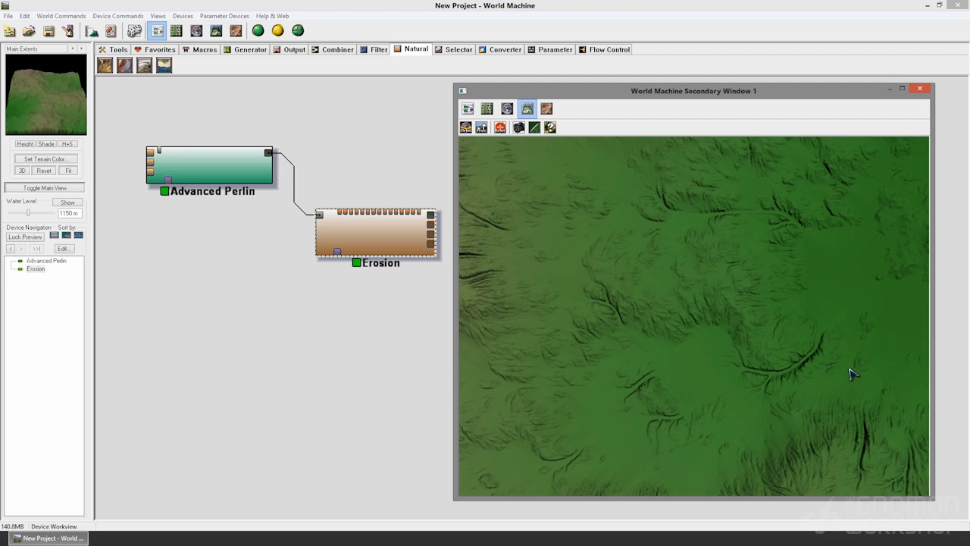
pyautogui.moveTo(770, 430); pyautogui.dragTo(632, 330)
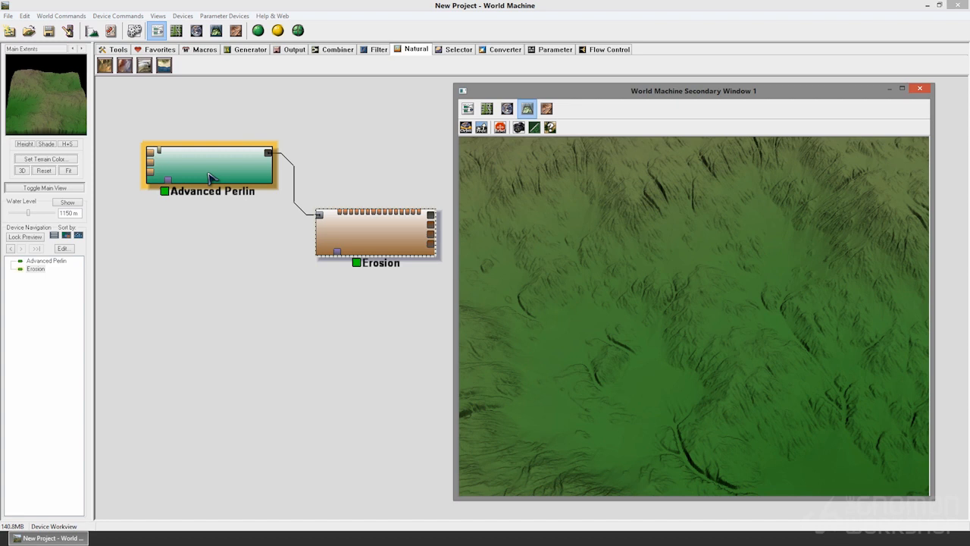
pyautogui.click(184, 190)
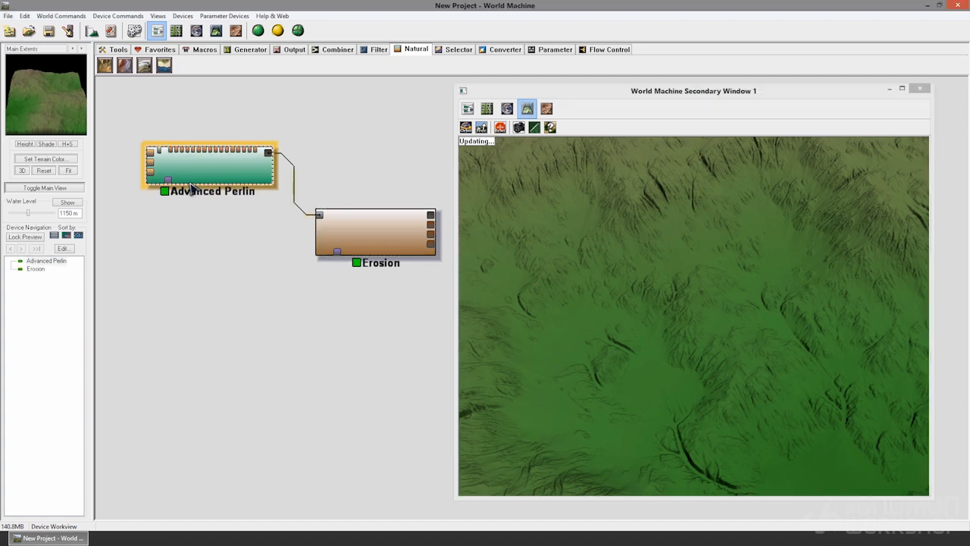
pyautogui.click(333, 237)
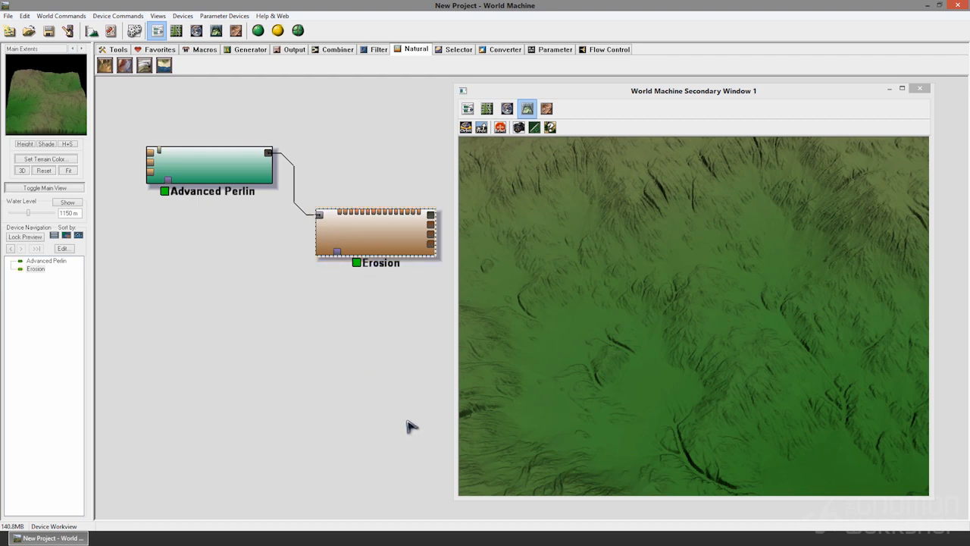
# Delete the Advanced Perlin and Erosion devices and shrink the secondary window, keeping it beside the empty workspace
pyautogui.moveTo(402, 415); pyautogui.dragTo(405, 438, button='right')
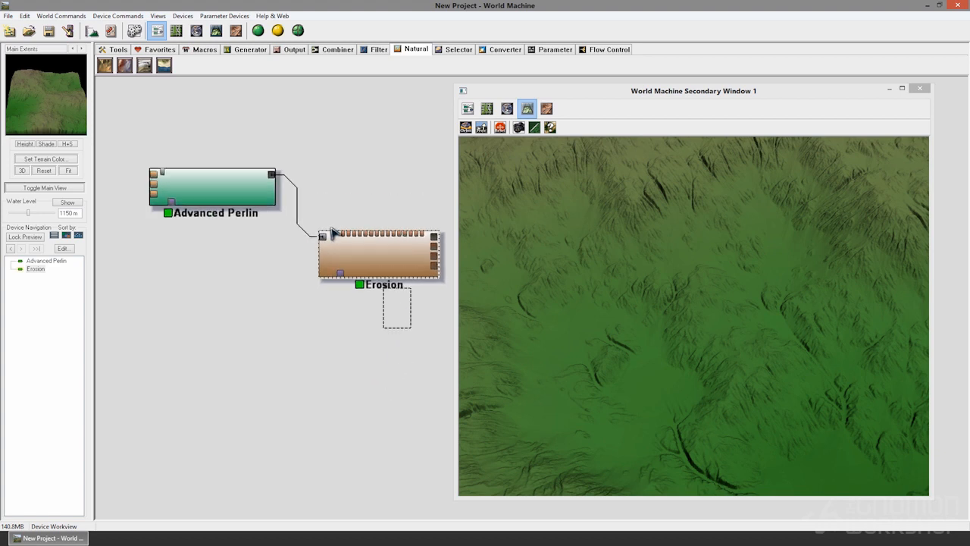
pyautogui.moveTo(403, 312); pyautogui.dragTo(217, 139)
pyautogui.press('Delete')
pyautogui.press('Return')
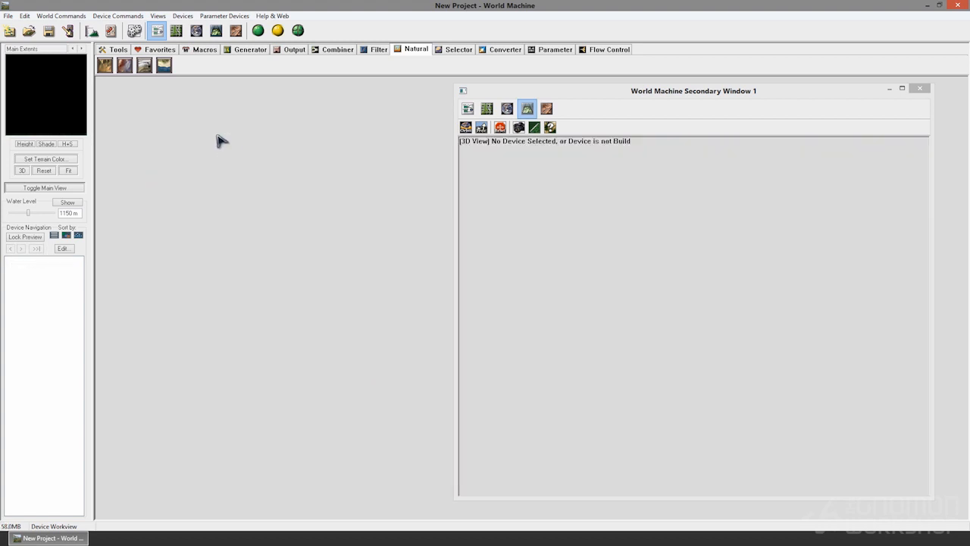
pyautogui.moveTo(452, 82); pyautogui.dragTo(671, 294)
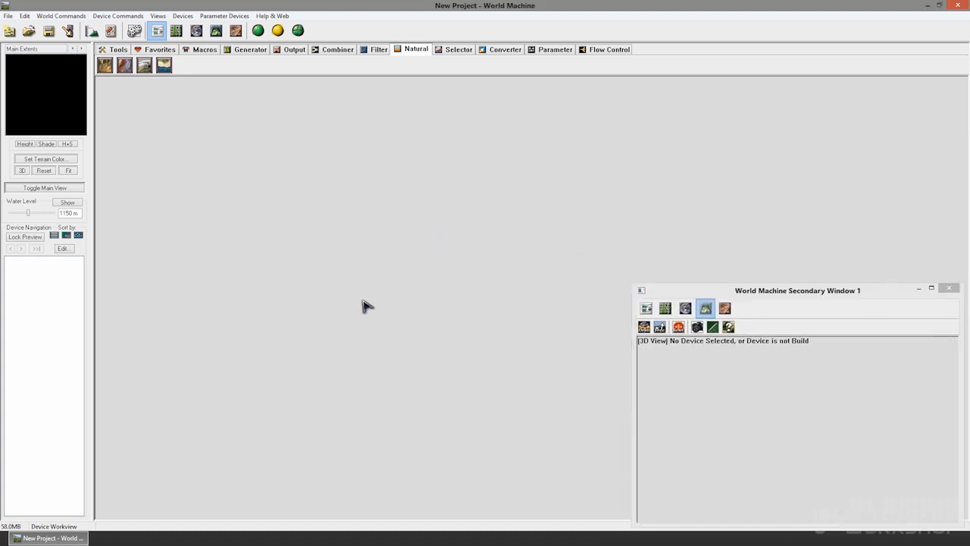
# Place a new Advanced Perlin generator in the Device Workview and orbit its terrain preview in the secondary window
pyautogui.click(238, 51)
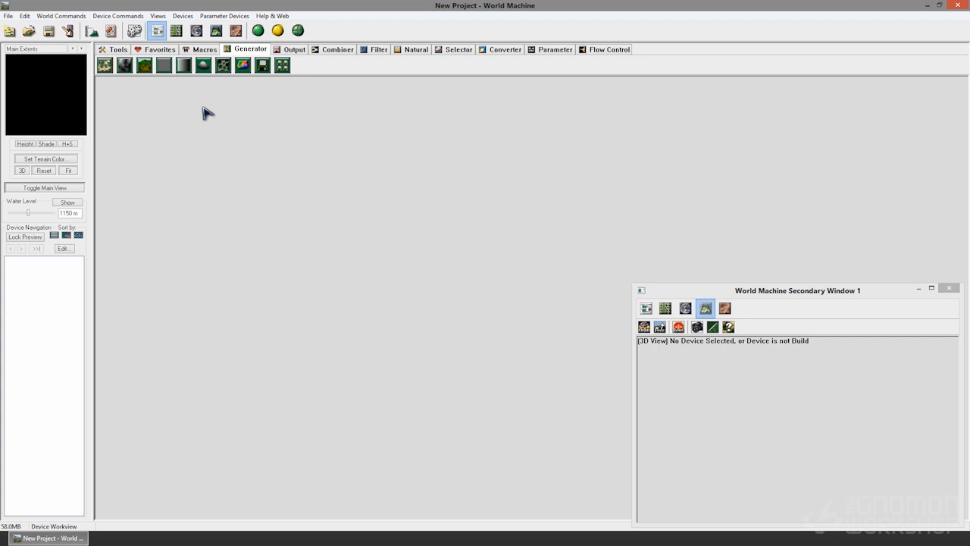
pyautogui.click(151, 76)
pyautogui.click(303, 198)
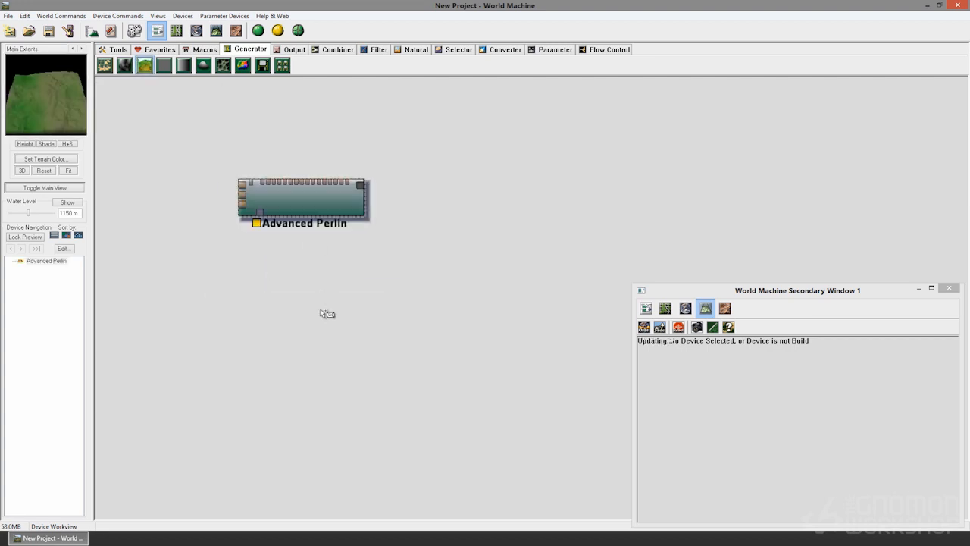
pyautogui.moveTo(746, 284); pyautogui.dragTo(745, 283)
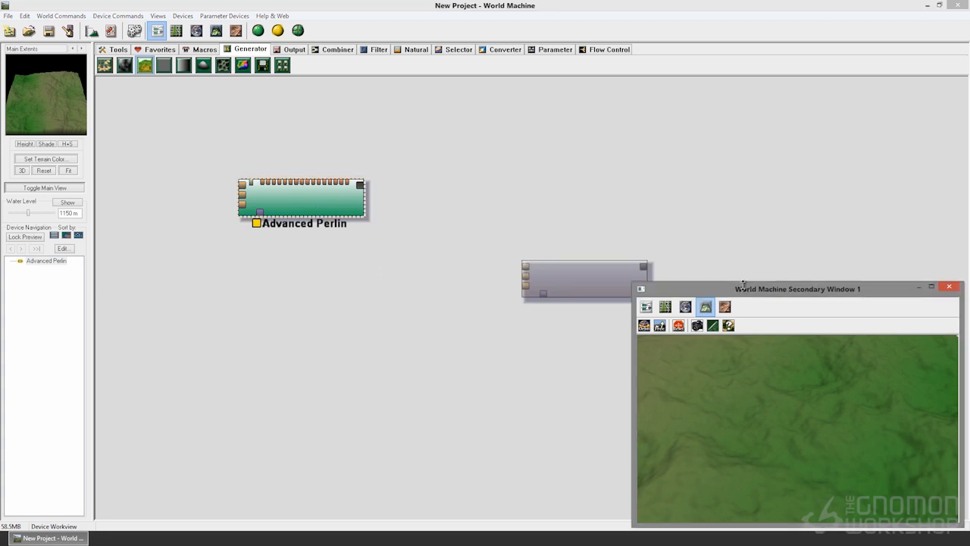
pyautogui.moveTo(766, 394); pyautogui.dragTo(678, 440)
pyautogui.scroll(3, 745, 412)
pyautogui.moveTo(341, 213); pyautogui.dragTo(314, 202)
# Try a feature scale of 5.65605 km on the Advanced Perlin device and return it to 8 km
pyautogui.doubleClick(315, 202)
pyautogui.moveTo(435, 153); pyautogui.dragTo(335, 164)
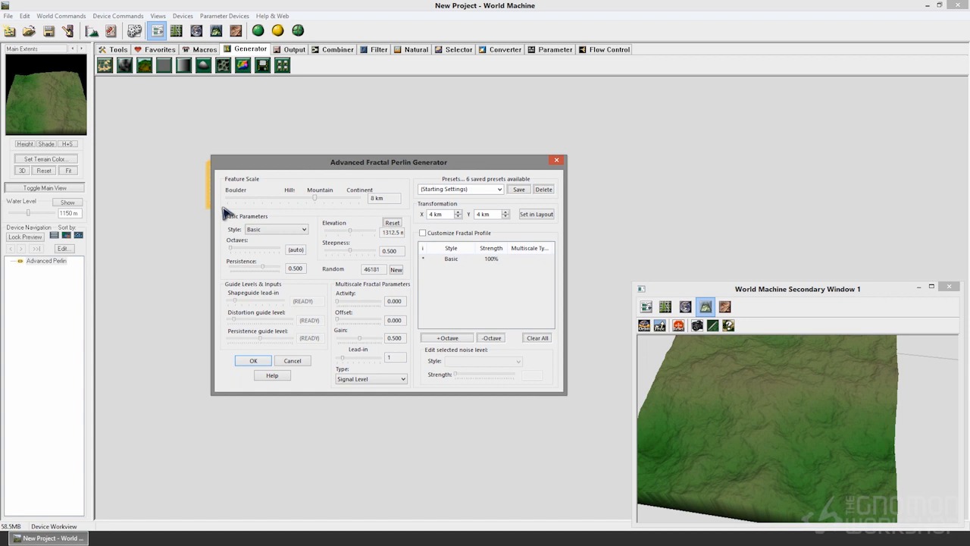
pyautogui.moveTo(314, 199)
pyautogui.mouseDown()
pyautogui.moveTo(227, 200)
pyautogui.moveTo(366, 204)
pyautogui.moveTo(313, 207)
pyautogui.mouseUp()
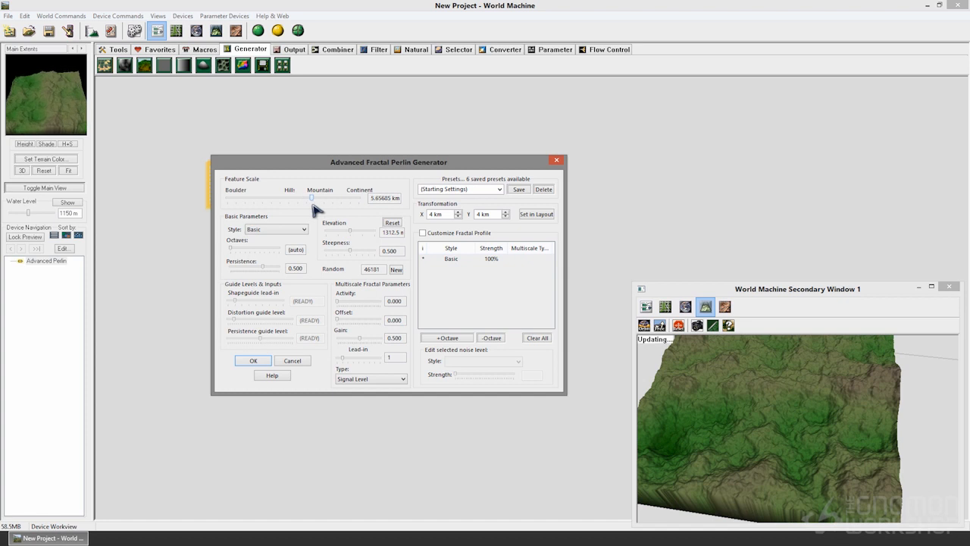
pyautogui.moveTo(313, 209); pyautogui.dragTo(317, 207)
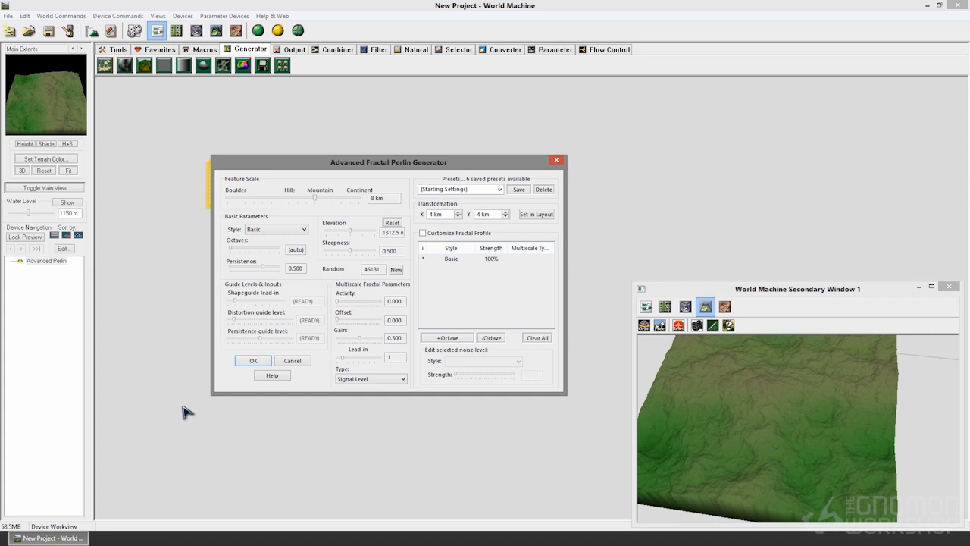
pyautogui.click(254, 361)
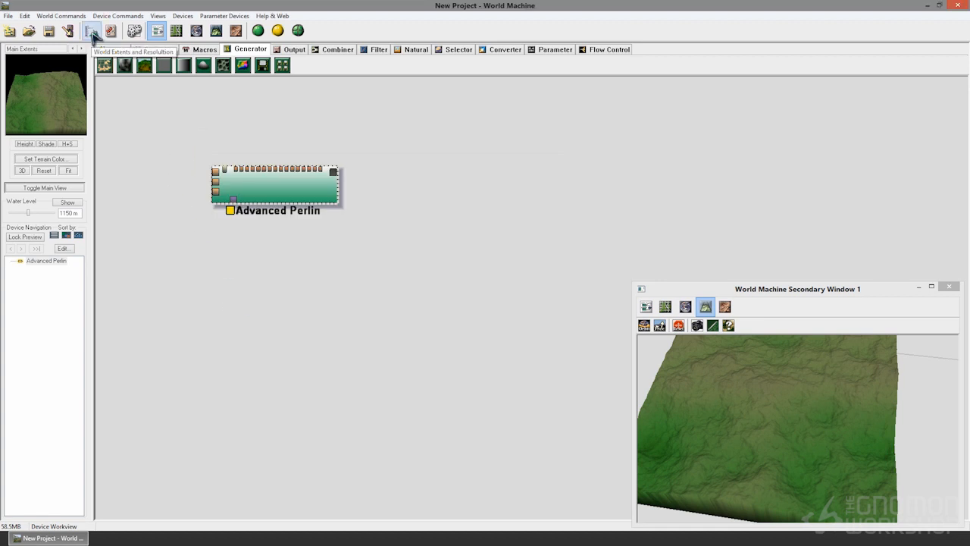
# Review the render extents in the project settings and survey the terrain around them in the Layout View
pyautogui.click(91, 32)
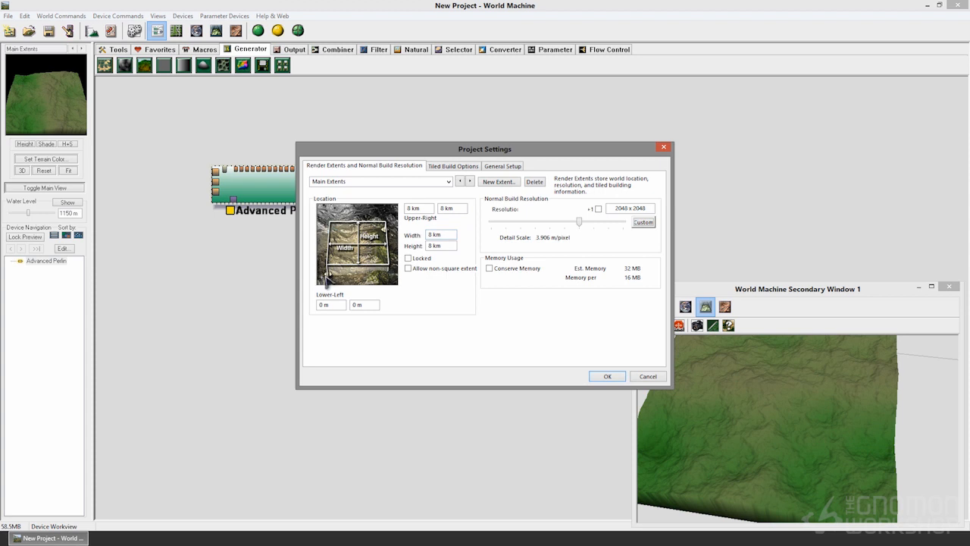
pyautogui.click(609, 378)
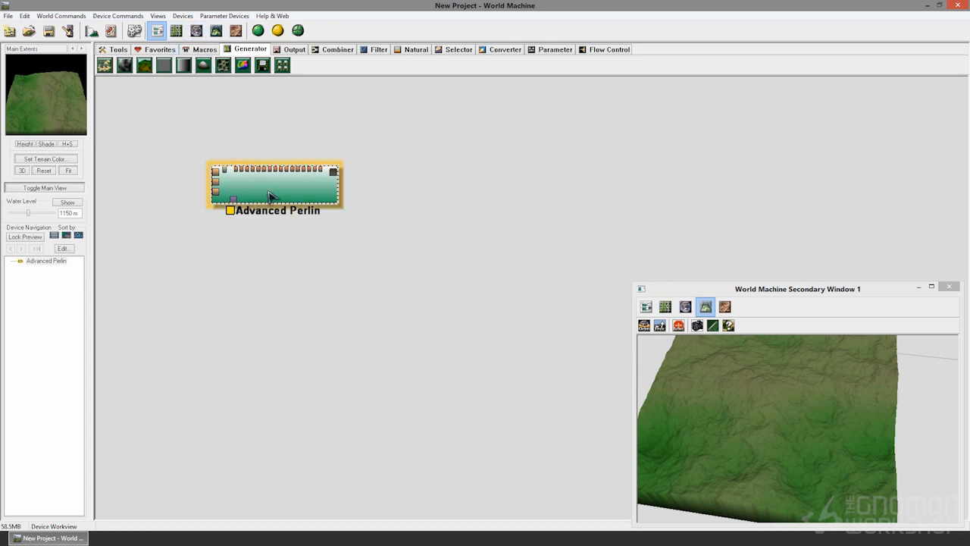
pyautogui.click(176, 31)
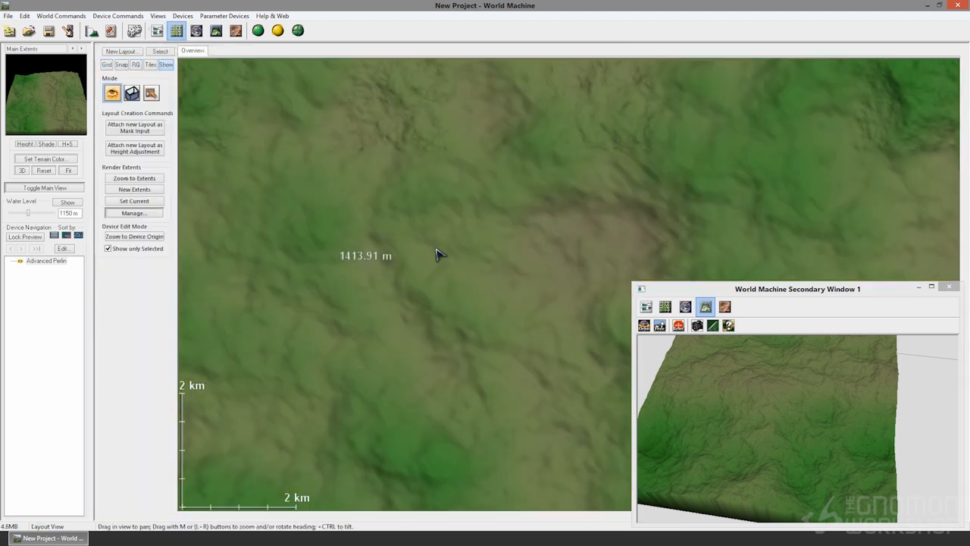
pyautogui.scroll(-5, 376, 368)
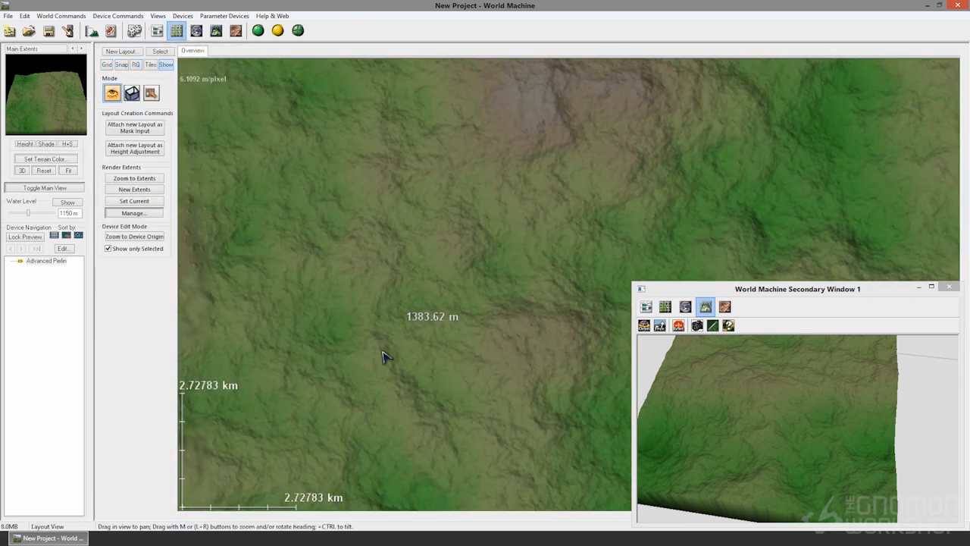
pyautogui.click(920, 289)
pyautogui.moveTo(467, 201); pyautogui.dragTo(380, 194)
pyautogui.scroll(-5, 766, 398)
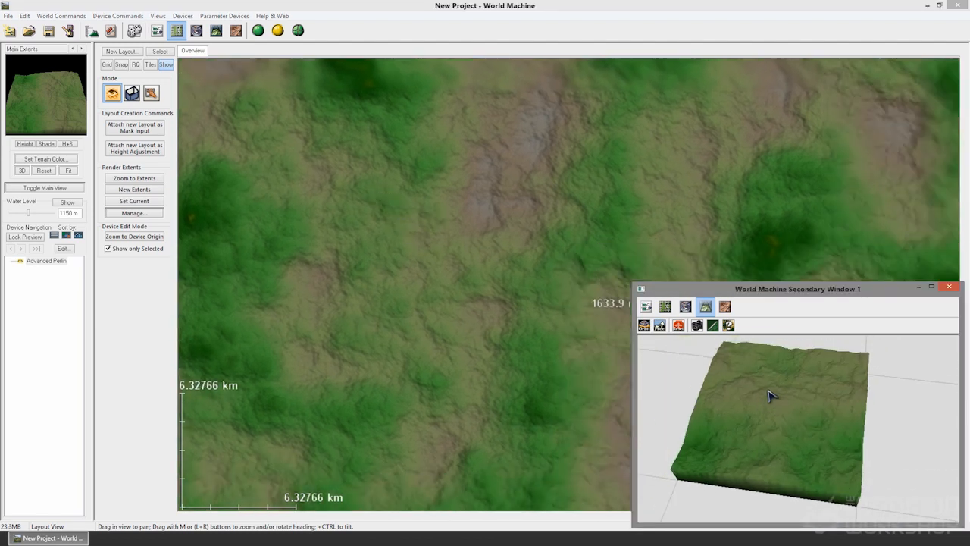
pyautogui.scroll(-10, 362, 364)
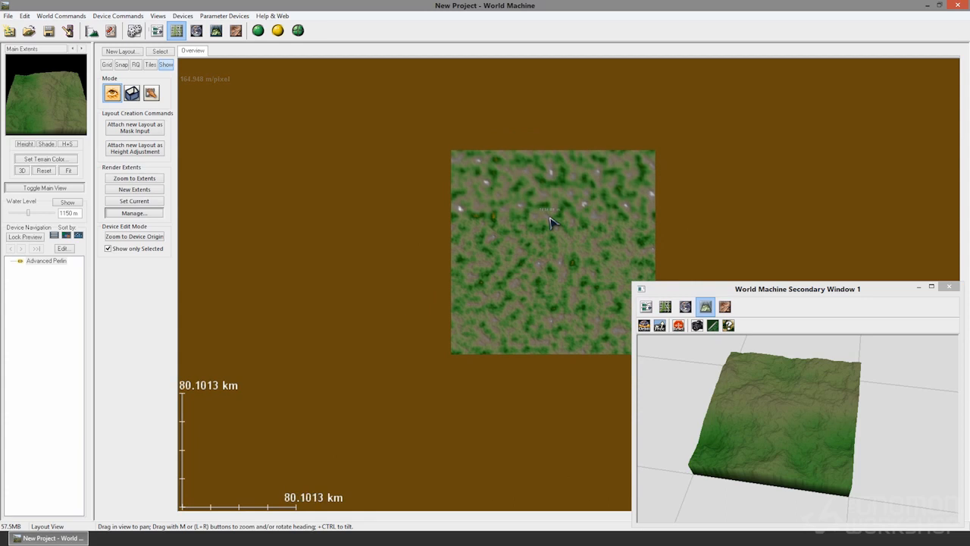
pyautogui.scroll(4, 551, 221)
pyautogui.scroll(-4, 551, 222)
pyautogui.scroll(6, 551, 221)
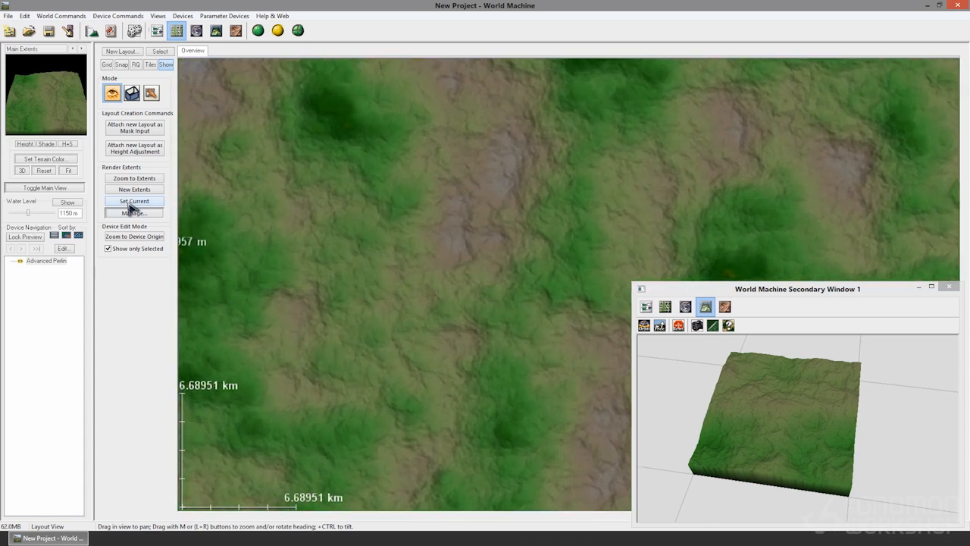
# Zoom the Layout View to the render extents and orbit the secondary 3D preview to match the layout's orientation
pyautogui.click(146, 181)
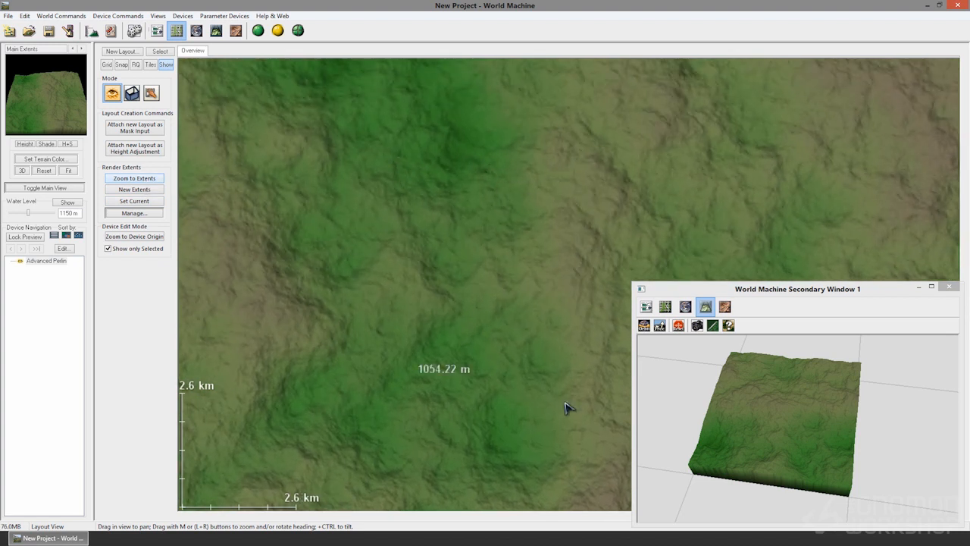
pyautogui.click(765, 448)
pyautogui.scroll(-3, 767, 449)
pyautogui.scroll(3, 782, 451)
pyautogui.moveTo(713, 470); pyautogui.dragTo(926, 500)
pyautogui.moveTo(859, 433); pyautogui.dragTo(842, 470)
pyautogui.click(561, 440)
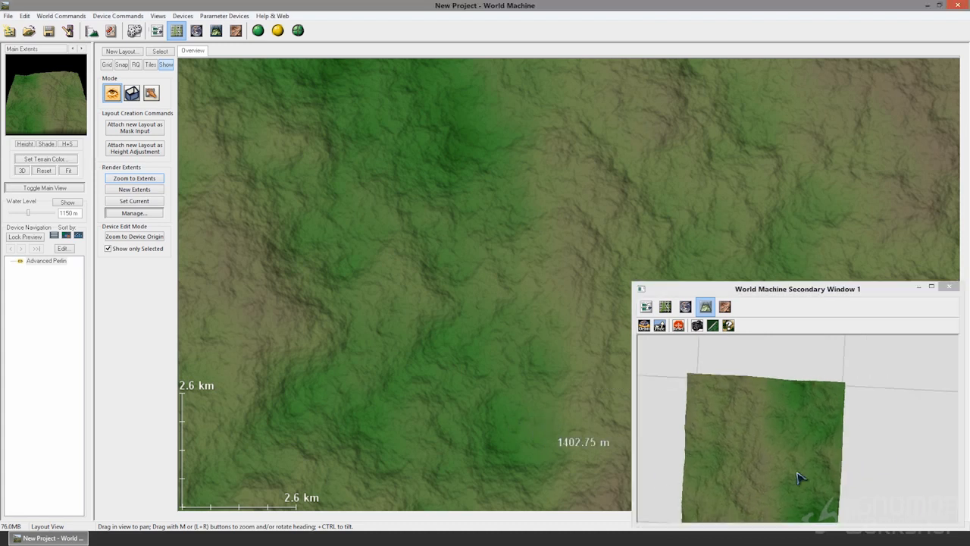
pyautogui.moveTo(907, 464); pyautogui.dragTo(660, 491)
pyautogui.moveTo(926, 463); pyautogui.dragTo(814, 523)
pyautogui.moveTo(919, 482); pyautogui.dragTo(871, 518)
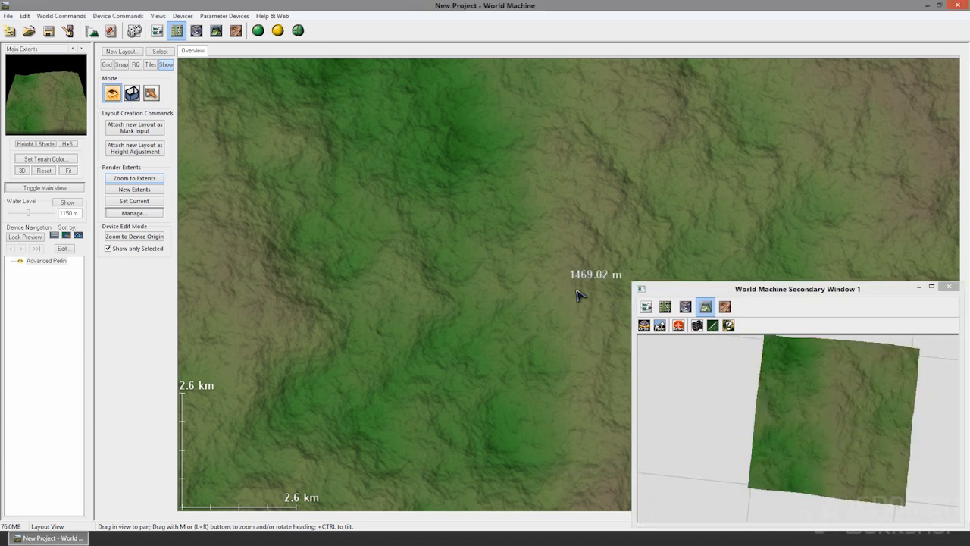
# Redefine the Main Extents in the Layout View as a square about twice as wide, enclosing the original area
pyautogui.click(124, 203)
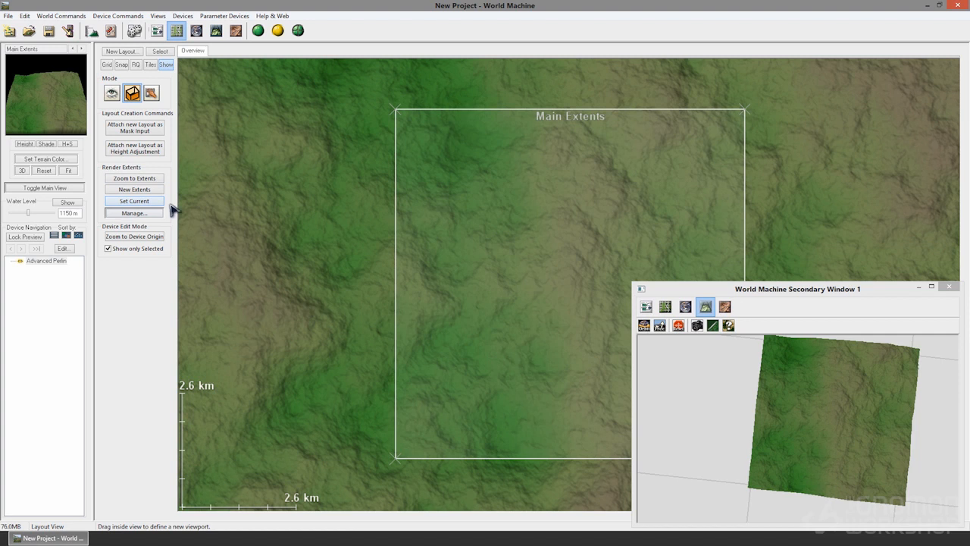
pyautogui.scroll(-4, 407, 289)
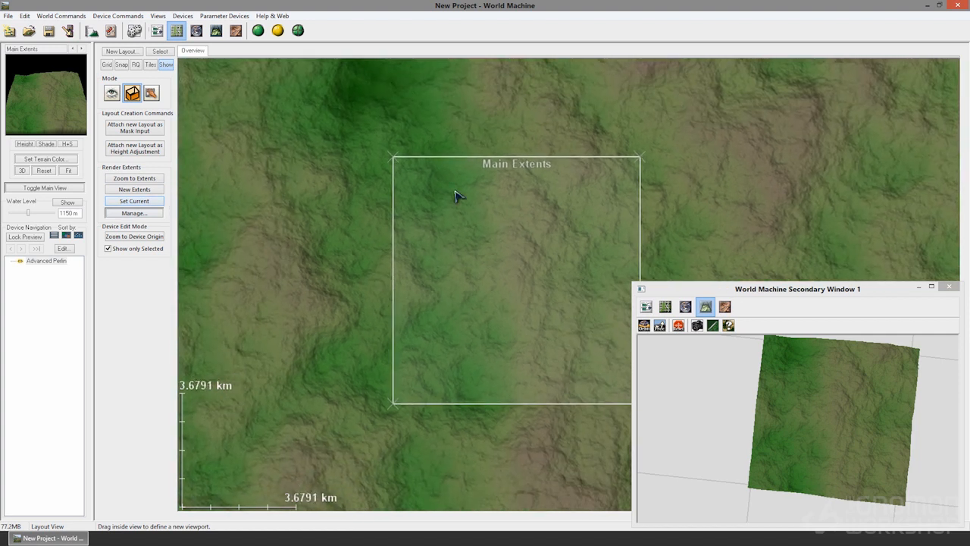
pyautogui.scroll(-6, 435, 269)
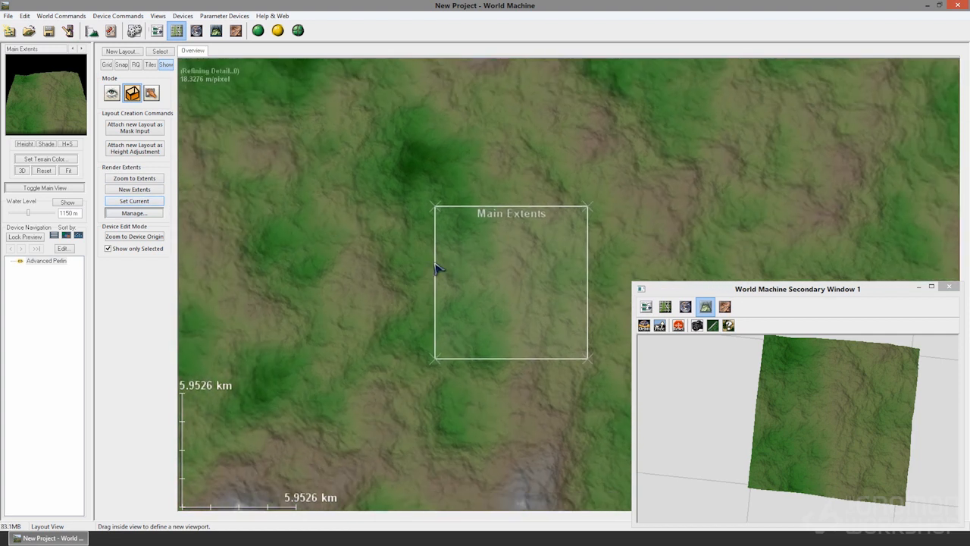
pyautogui.moveTo(334, 123); pyautogui.dragTo(620, 374)
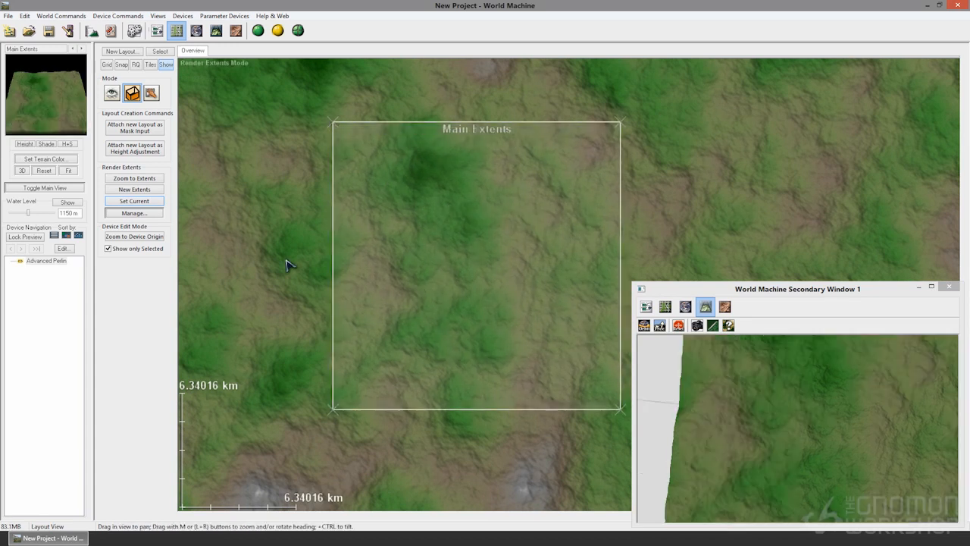
pyautogui.moveTo(423, 327); pyautogui.dragTo(441, 374, button='middle')
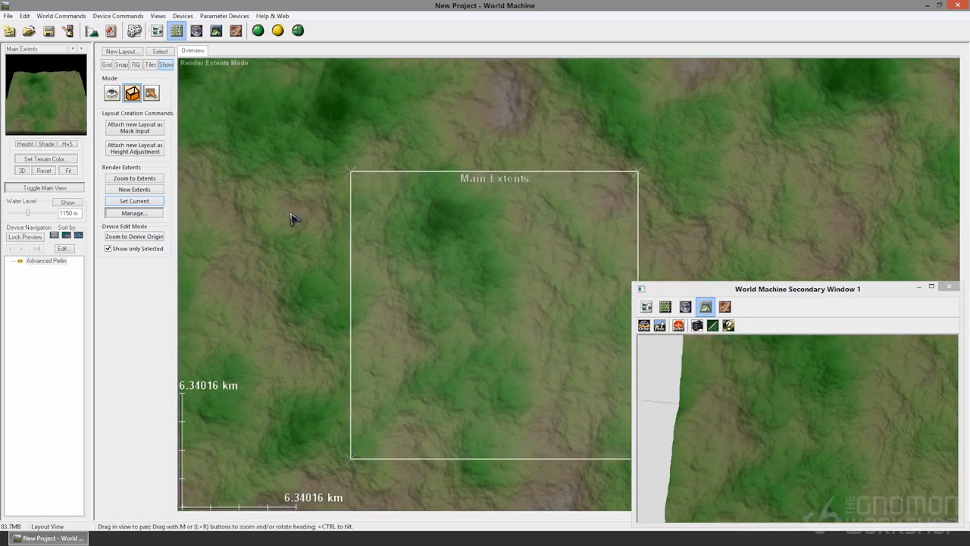
# Reposition the Advanced Perlin device in the Device Workview and review its generator settings without changing them
pyautogui.click(159, 32)
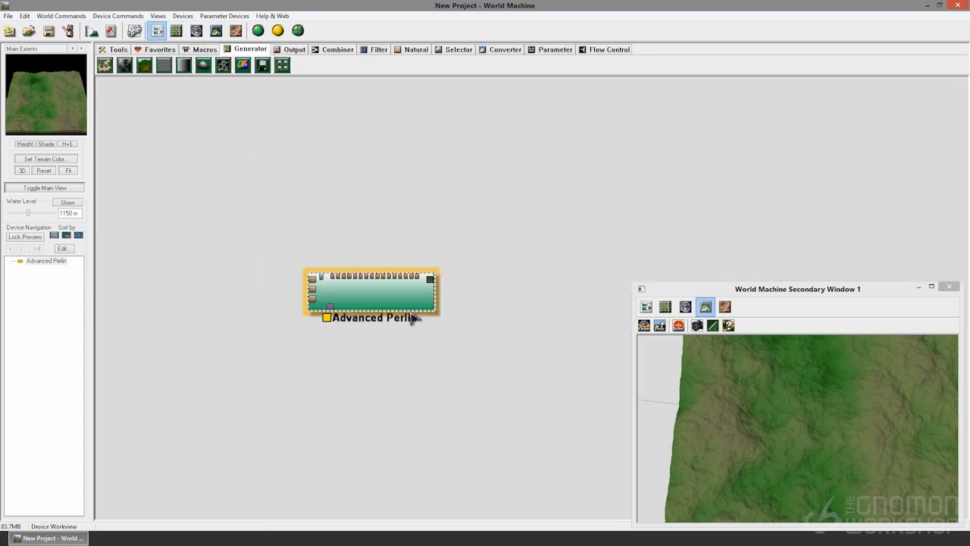
pyautogui.moveTo(391, 304); pyautogui.dragTo(297, 240)
pyautogui.doubleClick(297, 239)
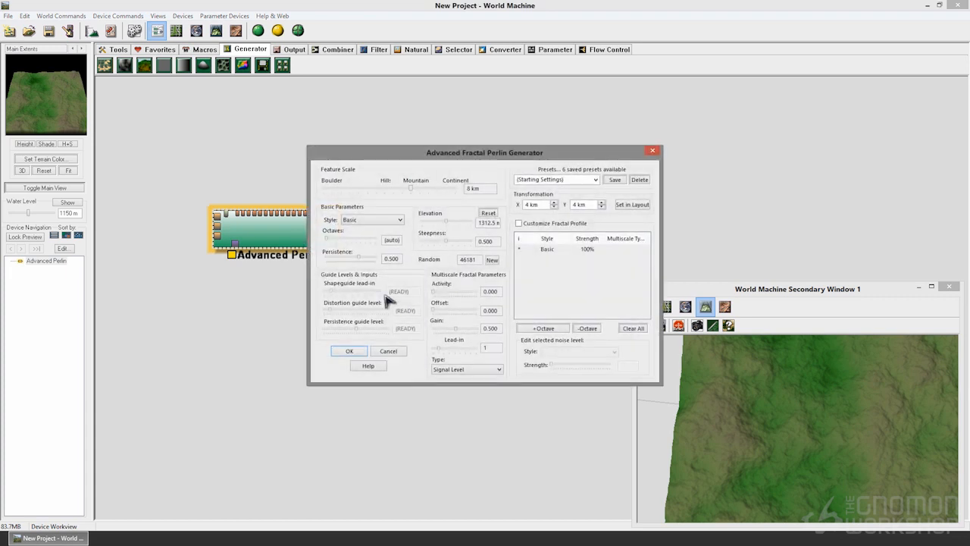
pyautogui.moveTo(567, 158); pyautogui.dragTo(421, 184)
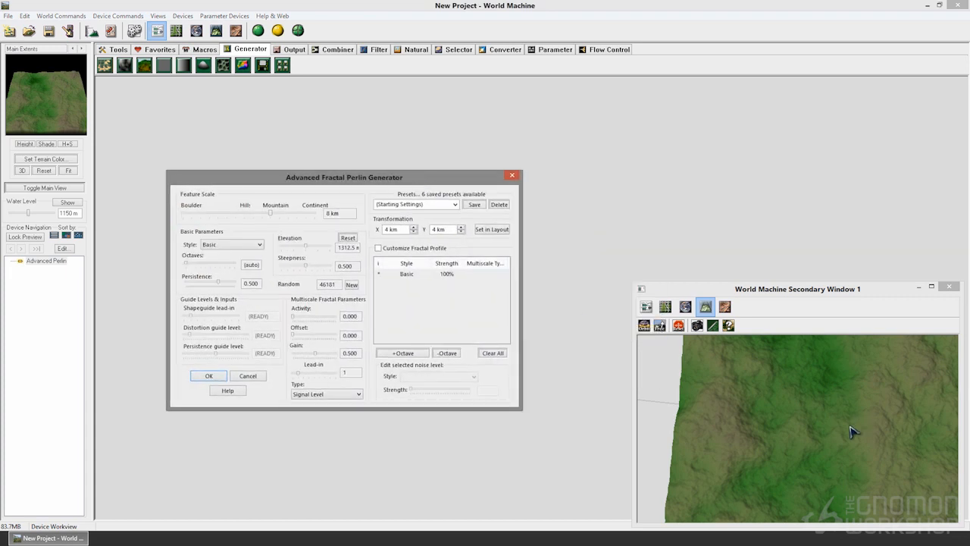
# Enlarge the secondary window and examine the terrain of the expanded extents from several angles
pyautogui.scroll(-5, 885, 461)
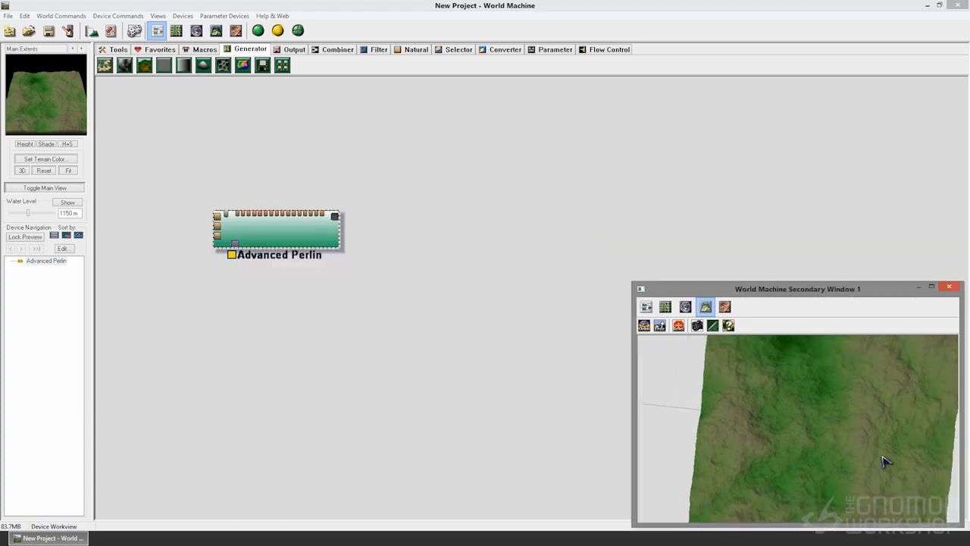
pyautogui.moveTo(892, 479); pyautogui.dragTo(960, 411)
pyautogui.moveTo(634, 284); pyautogui.dragTo(547, 175)
pyautogui.moveTo(752, 383); pyautogui.dragTo(790, 446)
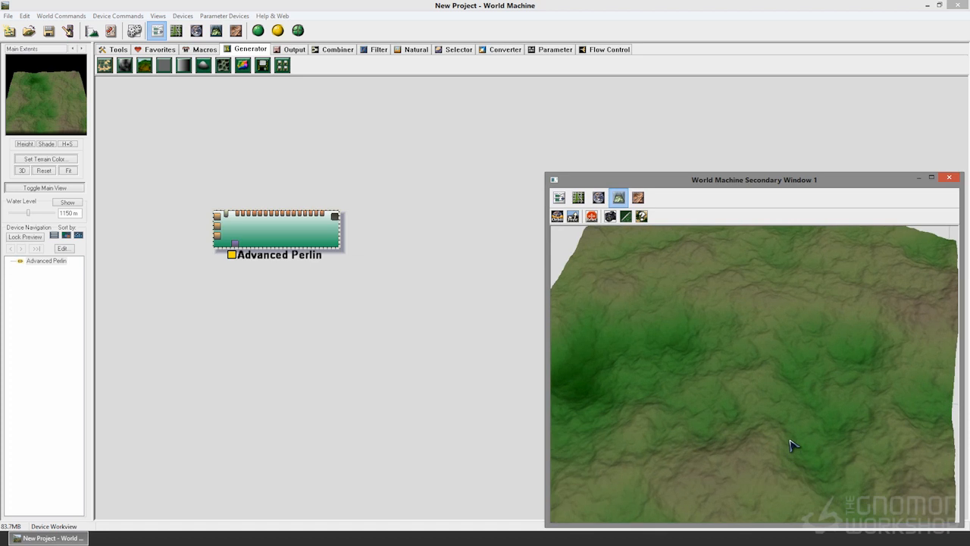
pyautogui.moveTo(312, 237); pyautogui.dragTo(253, 195)
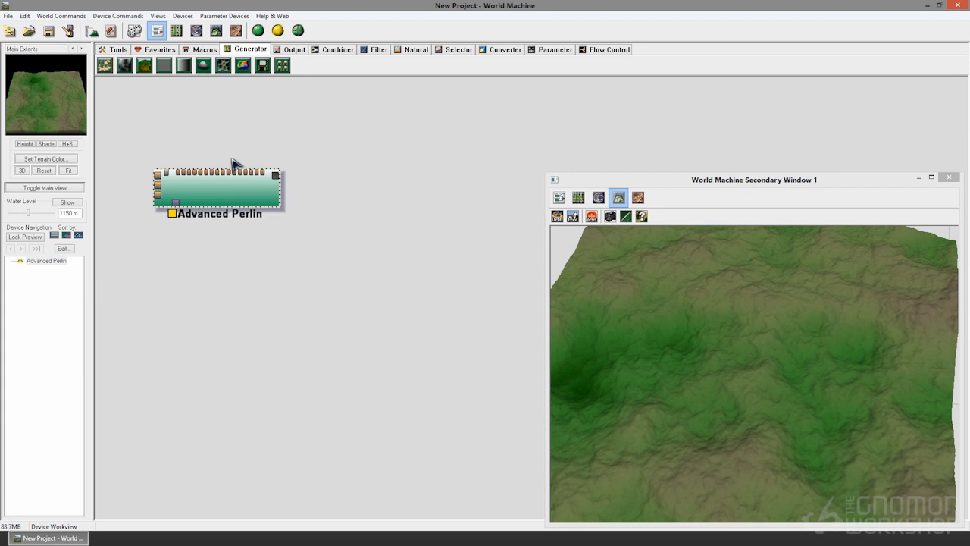
pyautogui.moveTo(682, 372); pyautogui.dragTo(687, 406)
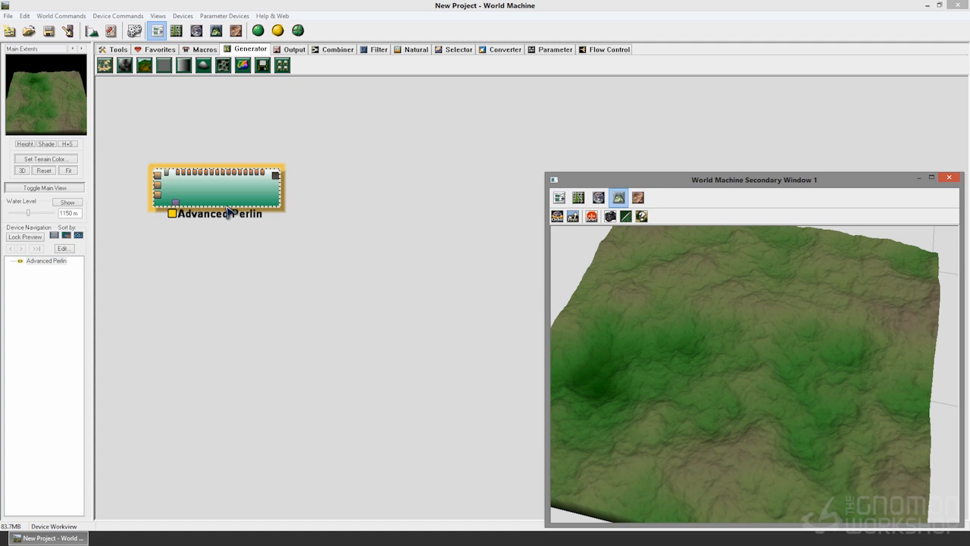
pyautogui.moveTo(609, 262); pyautogui.dragTo(599, 374)
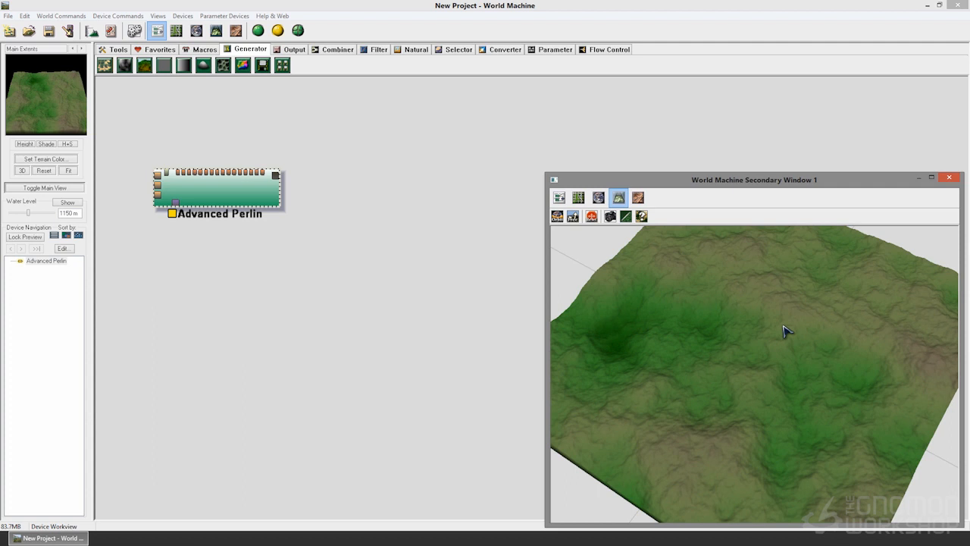
# Open the Advanced Perlin settings and try octave values of 1 and 10 before restoring the octaves to auto
pyautogui.doubleClick(164, 214)
pyautogui.moveTo(410, 157); pyautogui.dragTo(295, 209)
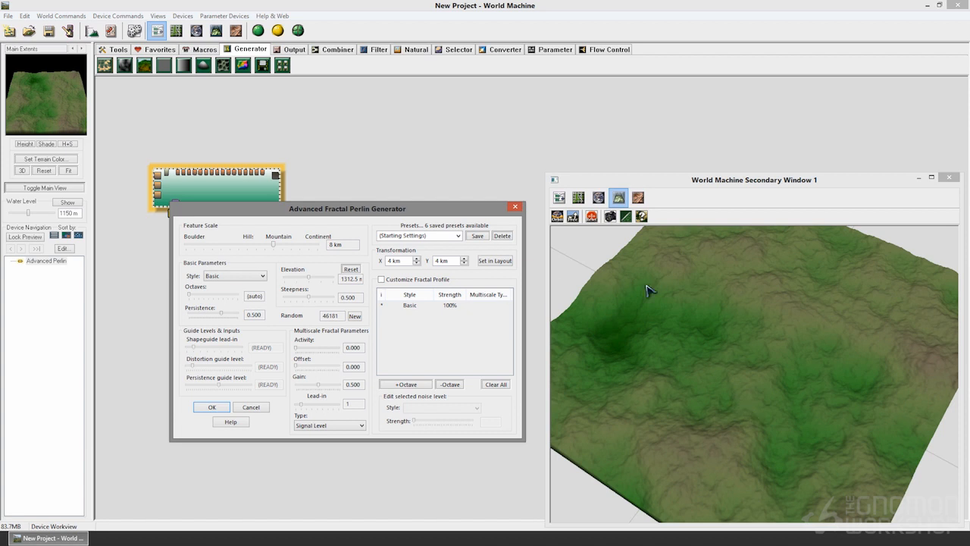
pyautogui.moveTo(343, 213); pyautogui.dragTo(322, 159)
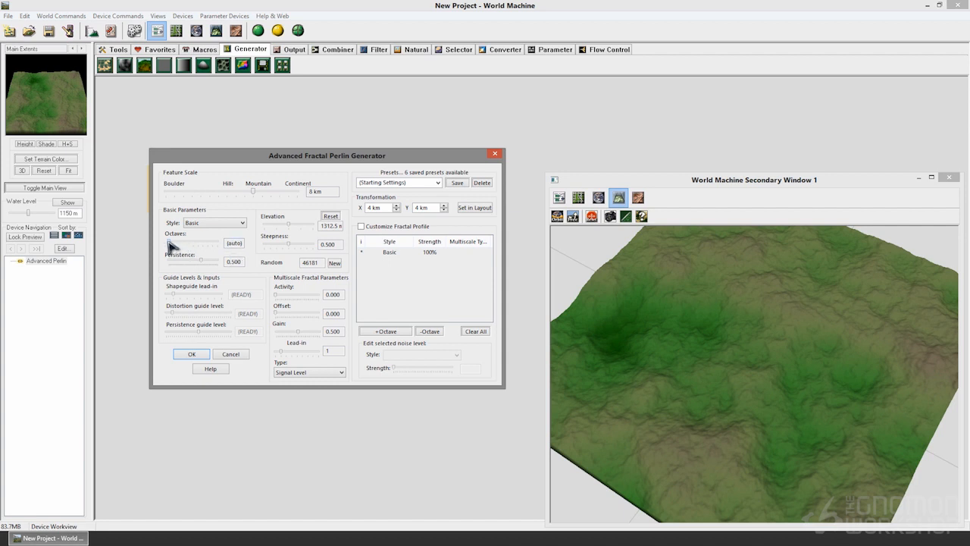
pyautogui.moveTo(169, 243); pyautogui.dragTo(173, 244)
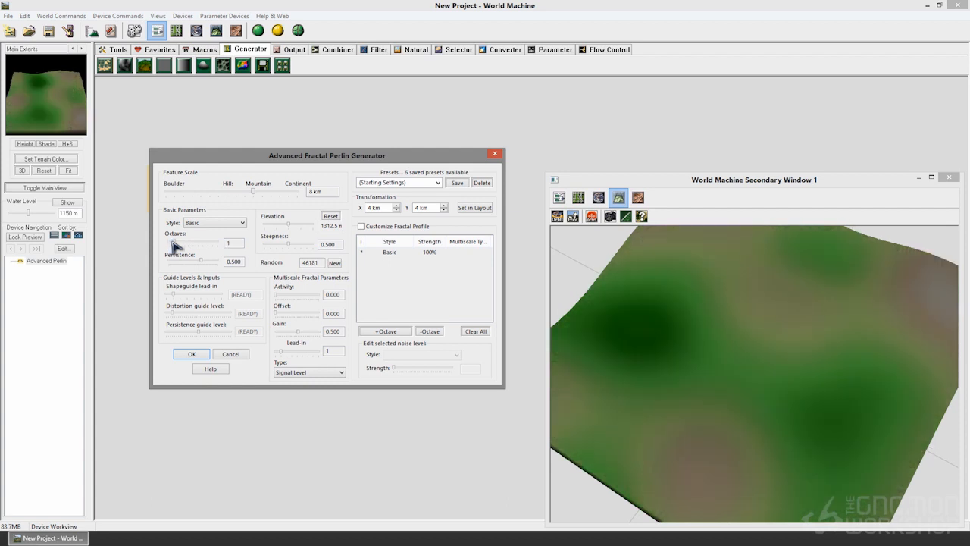
pyautogui.moveTo(174, 244); pyautogui.dragTo(244, 251)
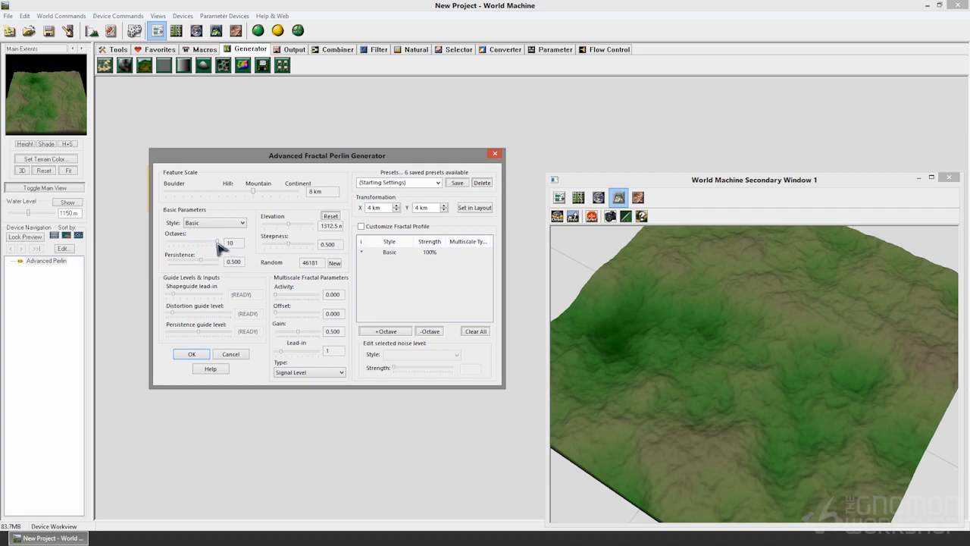
pyautogui.moveTo(221, 243); pyautogui.dragTo(157, 251)
# Set the Advanced Perlin's persistence to 0.422, elevation to 1722.66 and steepness to 0.750
pyautogui.moveTo(203, 263)
pyautogui.mouseDown()
pyautogui.moveTo(179, 265)
pyautogui.moveTo(211, 269)
pyautogui.moveTo(194, 261)
pyautogui.mouseUp()
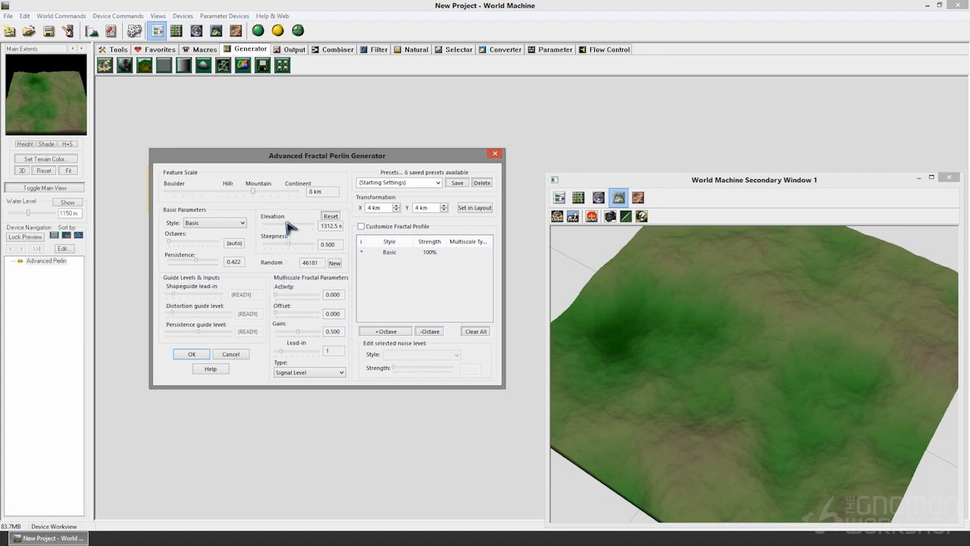
pyautogui.moveTo(289, 224); pyautogui.dragTo(301, 246)
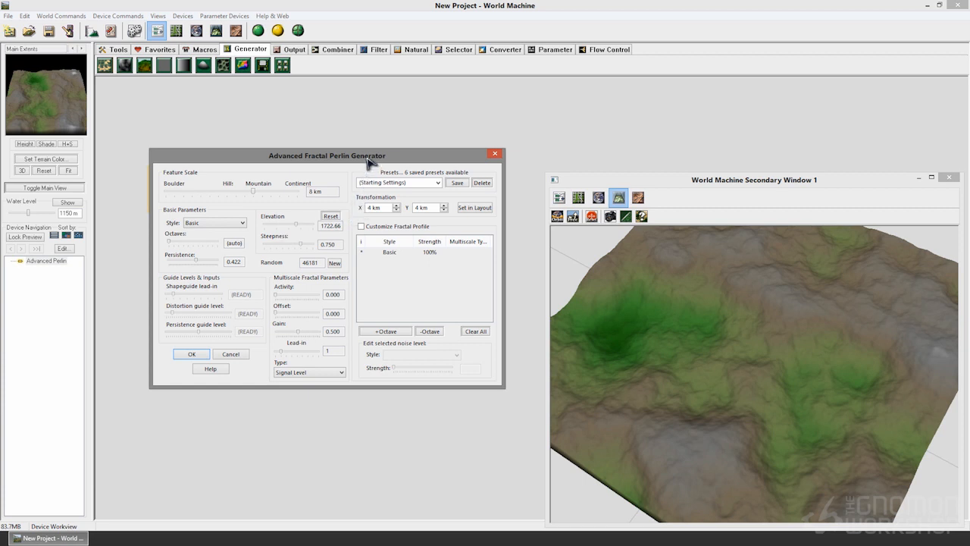
# Try the Ridged and Billowy styles with a feature scale of 2.82843 km, and return to Basic style at 8 km
pyautogui.click(243, 224)
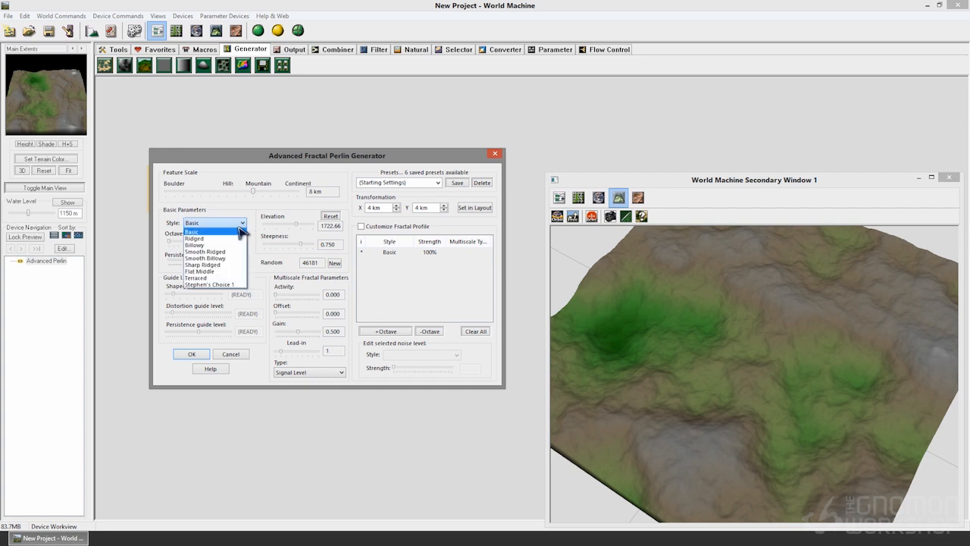
pyautogui.click(213, 223)
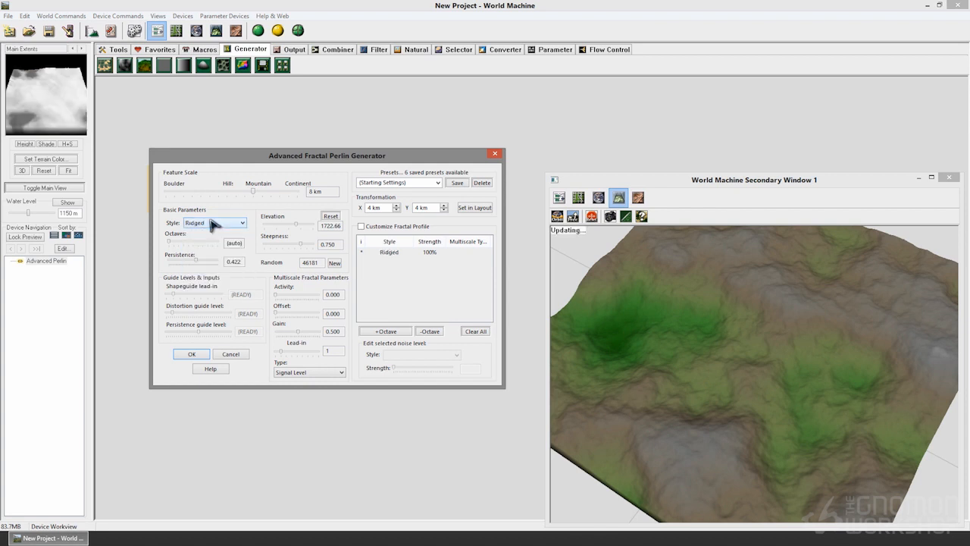
pyautogui.scroll(-1, 213, 223)
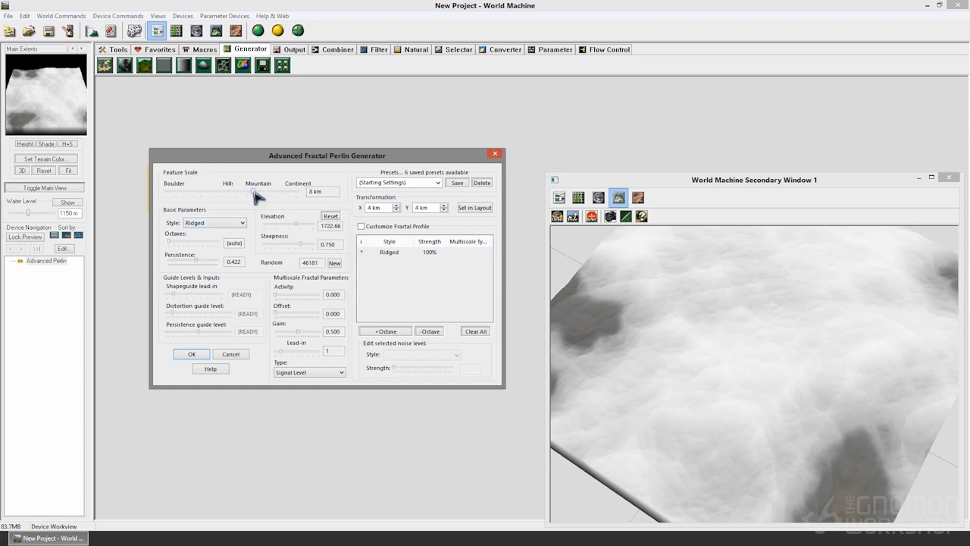
pyautogui.moveTo(253, 193); pyautogui.dragTo(242, 193)
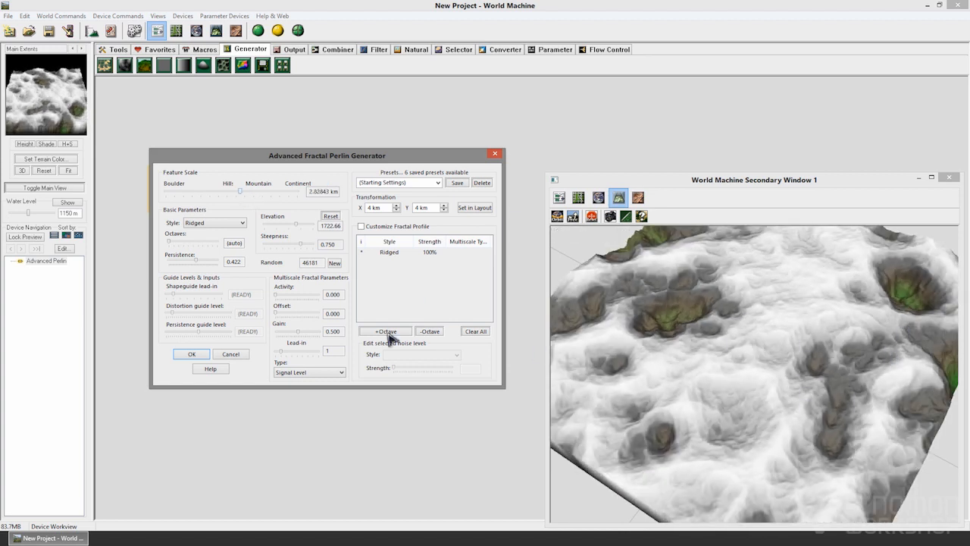
pyautogui.click(228, 223)
pyautogui.click(214, 246)
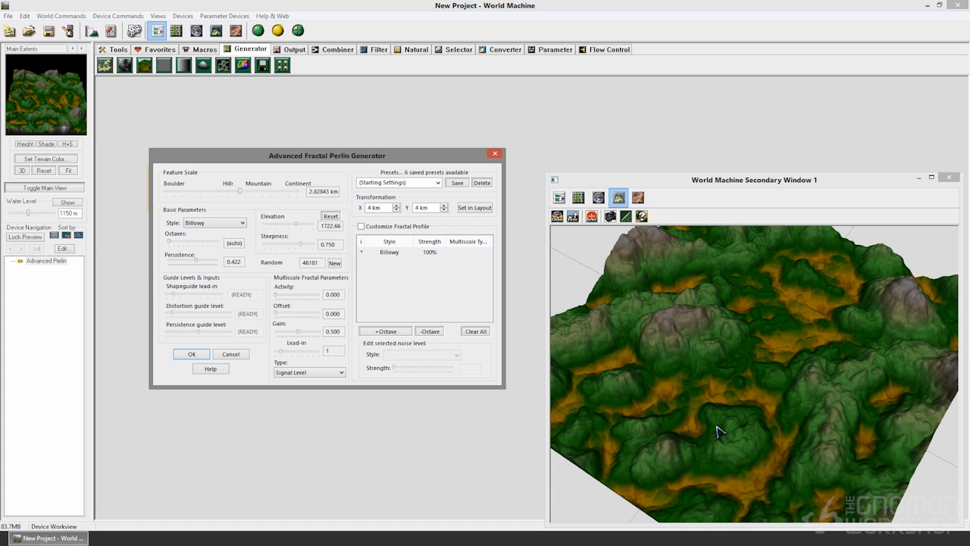
pyautogui.click(212, 223)
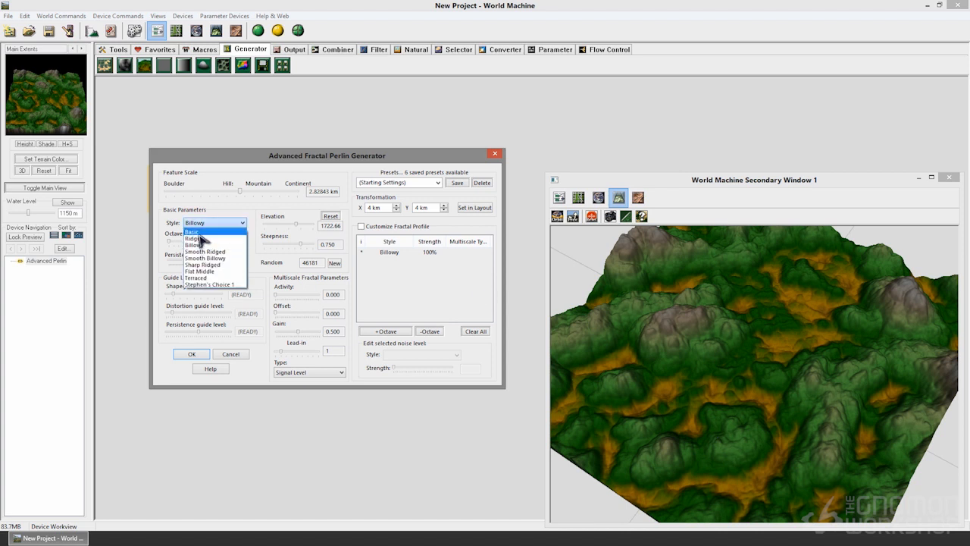
pyautogui.click(208, 232)
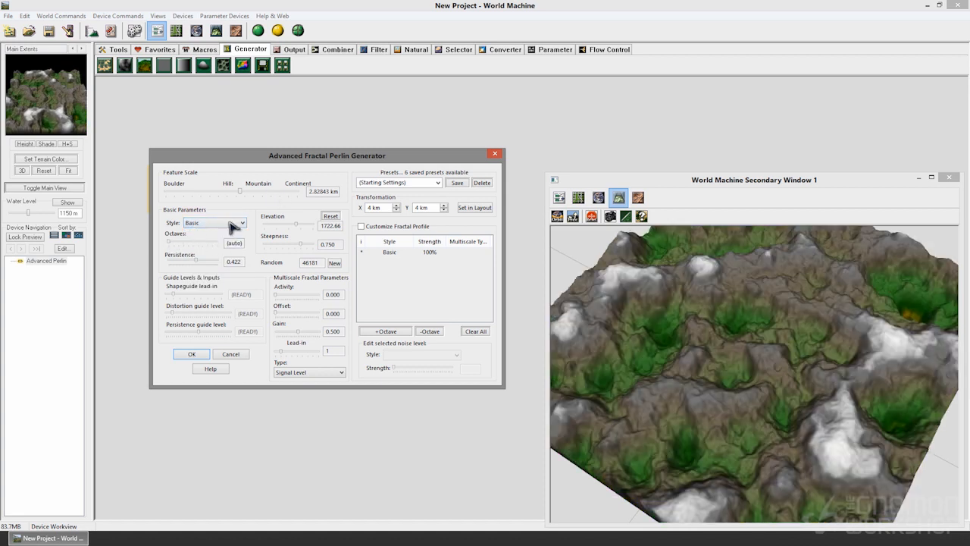
pyautogui.moveTo(239, 191); pyautogui.dragTo(253, 194)
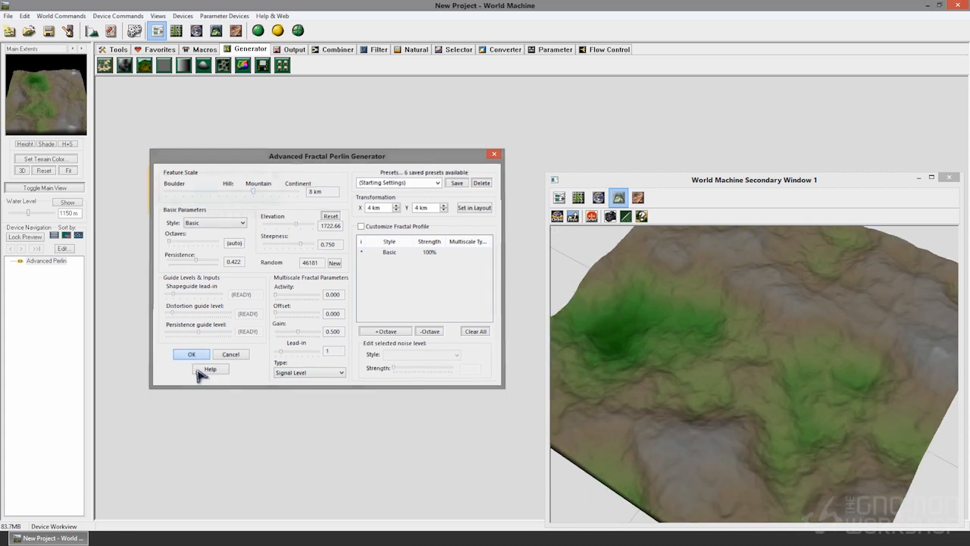
# Accept the generator settings and duplicate the Advanced Perlin device, placing the copy directly below the original
pyautogui.click(194, 354)
pyautogui.click(273, 210)
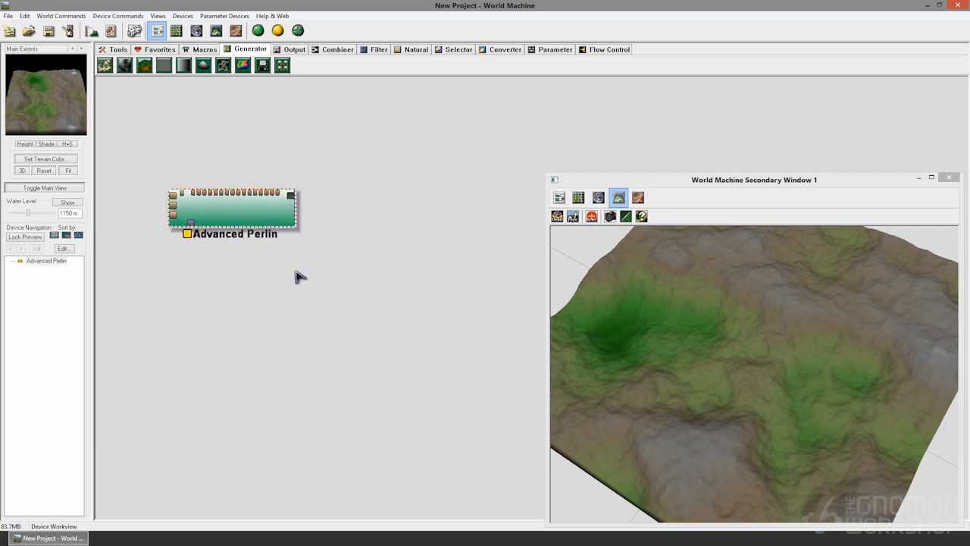
pyautogui.click(228, 218)
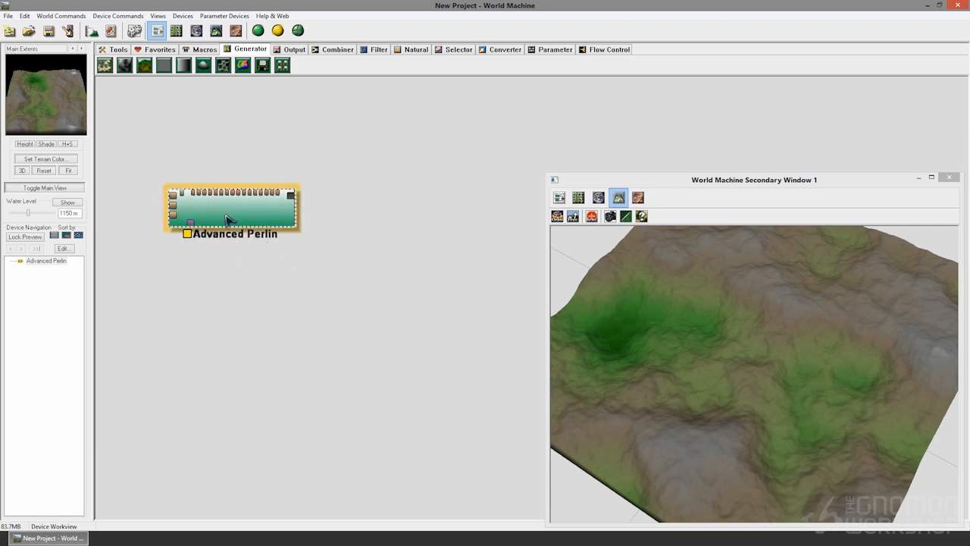
pyautogui.hotkey('ctrl', 'v')
pyautogui.moveTo(265, 221); pyautogui.dragTo(253, 280)
# Select the original and the copied Advanced Perlin alternately to compare their terrain previews
pyautogui.click(291, 223)
pyautogui.click(279, 282)
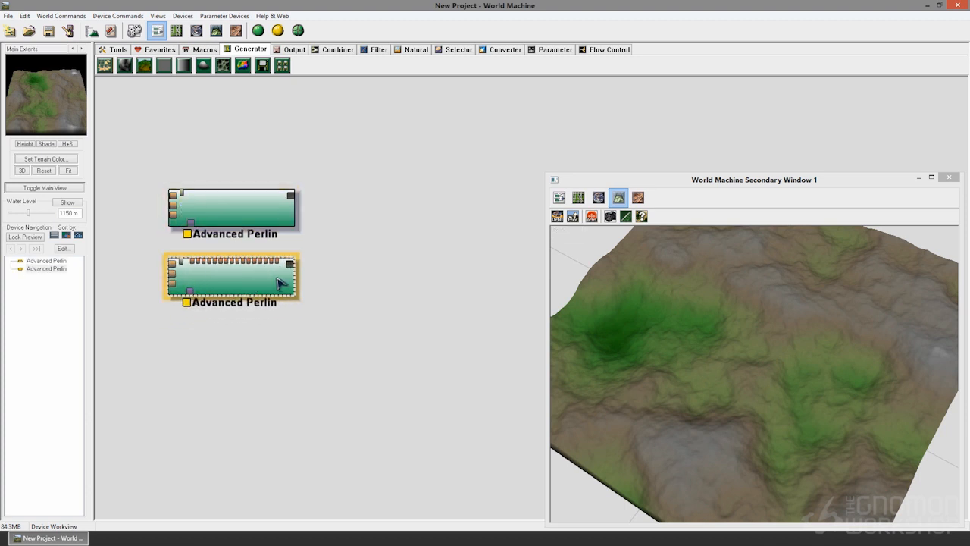
pyautogui.click(267, 216)
pyautogui.click(261, 284)
pyautogui.click(231, 168)
pyautogui.click(260, 278)
pyautogui.click(262, 214)
pyautogui.click(267, 292)
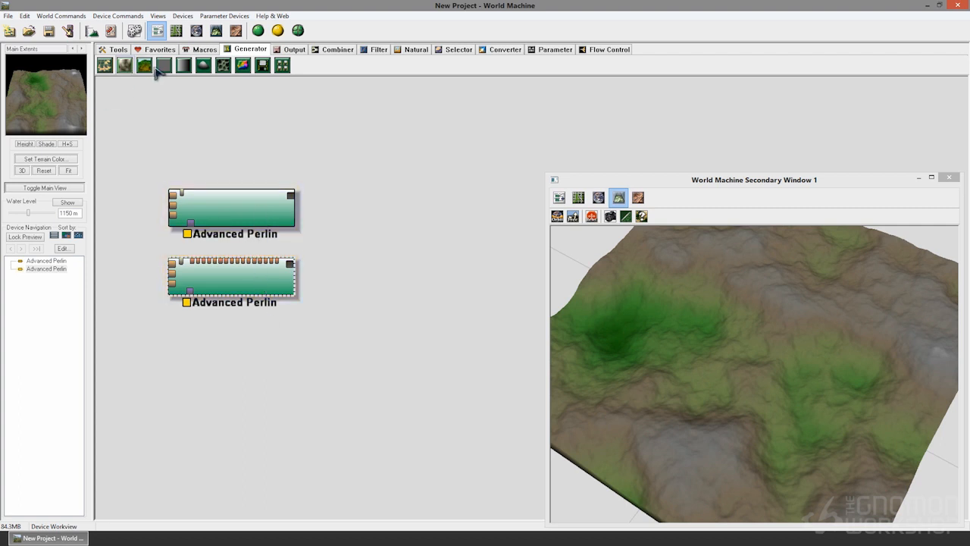
# Review the copied Advanced Perlin's generator settings, including its random seed
pyautogui.doubleClick(261, 292)
pyautogui.moveTo(416, 160); pyautogui.dragTo(292, 189)
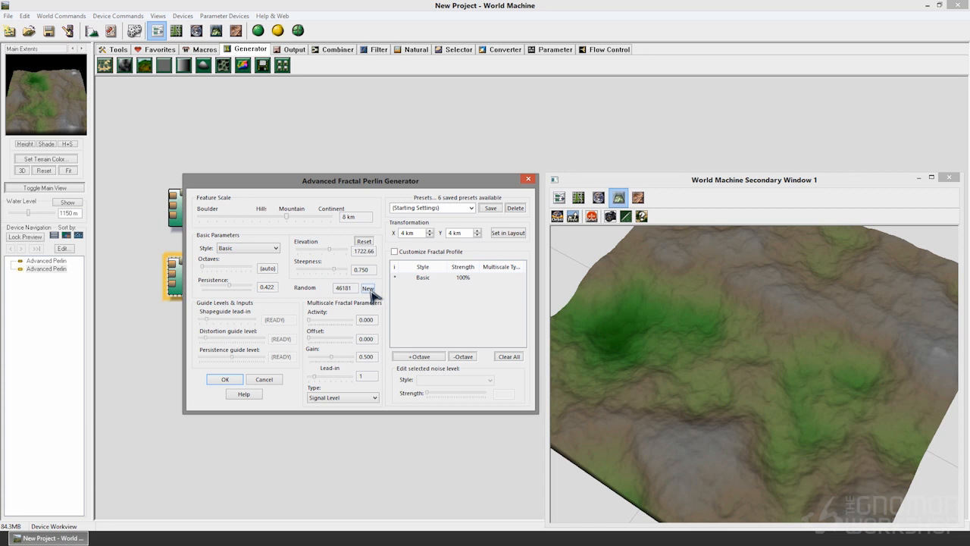
pyautogui.click(223, 379)
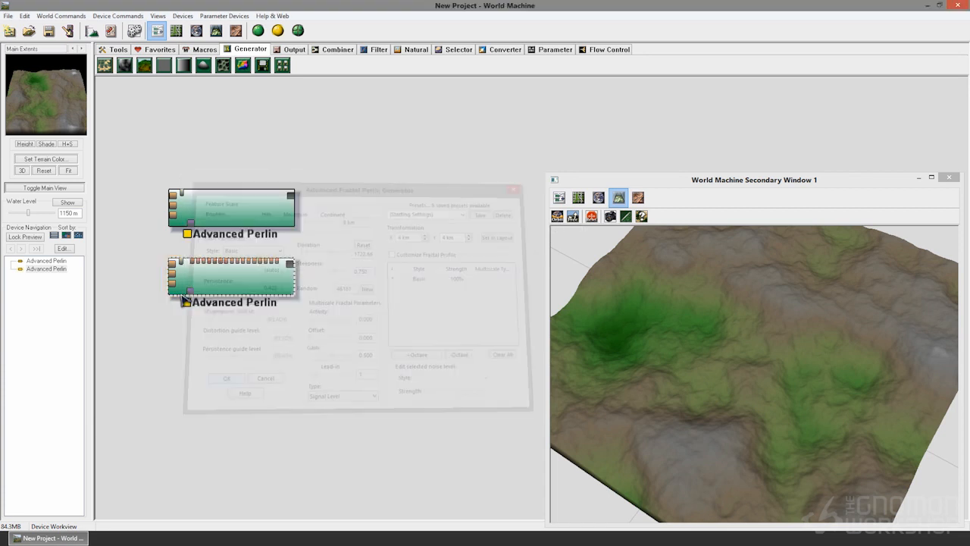
# Place a third Advanced Perlin below the other two and try several new random seeds in its settings
pyautogui.click(144, 65)
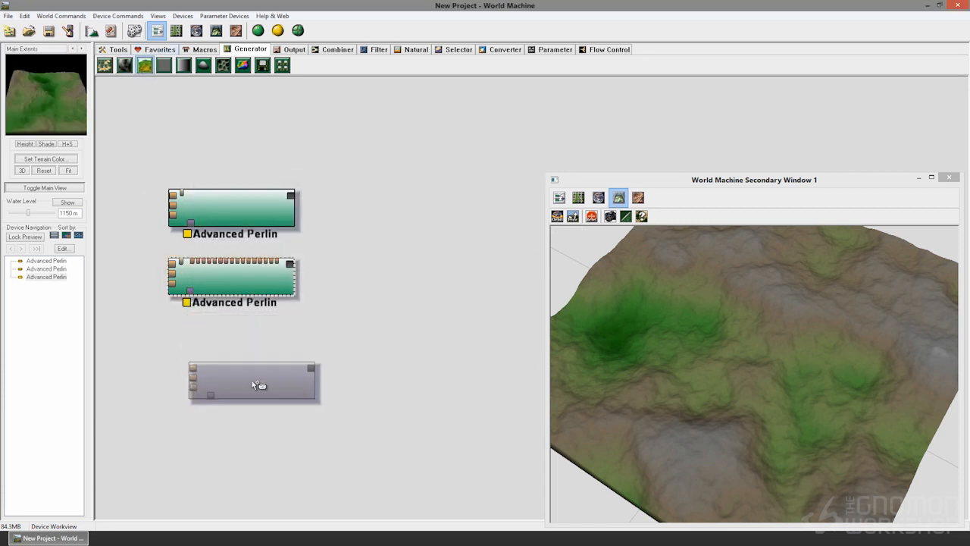
pyautogui.click(251, 380)
pyautogui.doubleClick(261, 383)
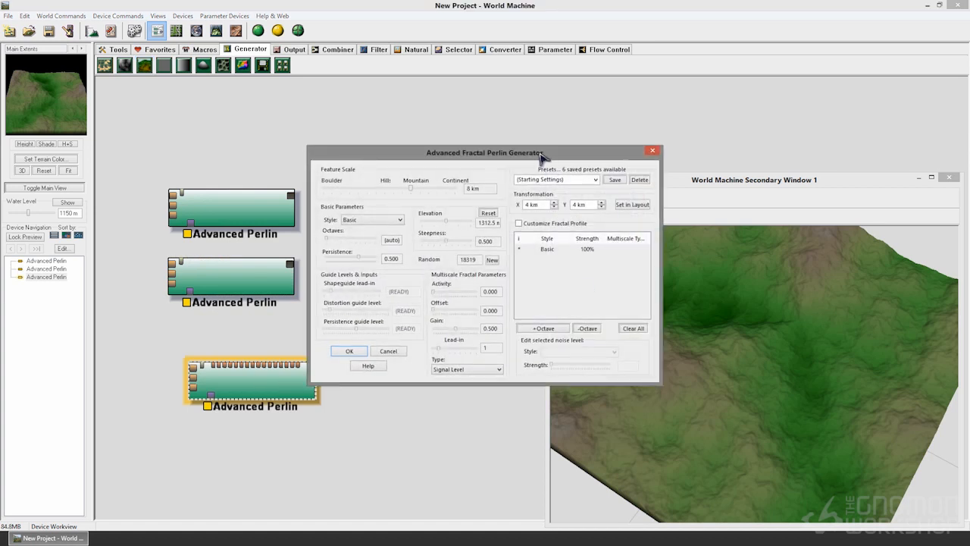
pyautogui.moveTo(542, 157); pyautogui.dragTo(437, 148)
pyautogui.click(386, 251)
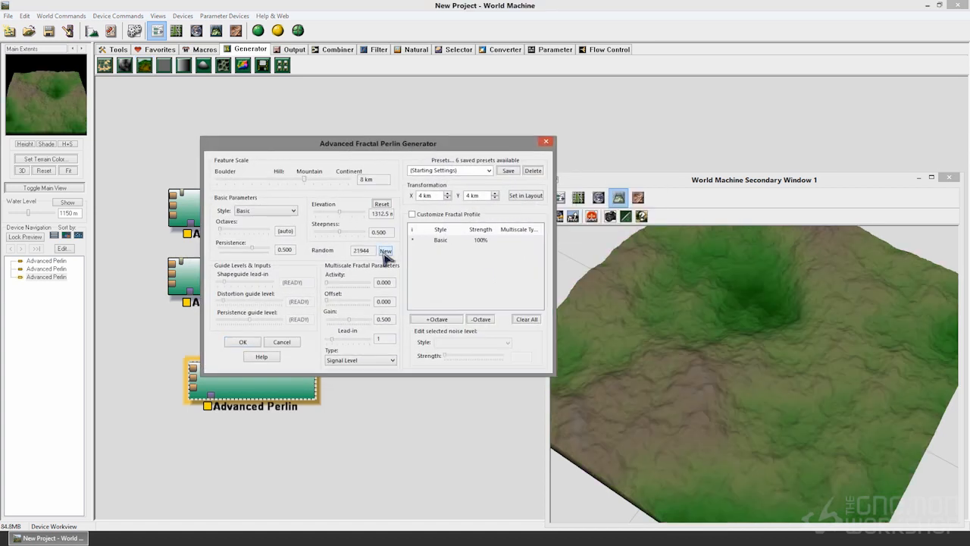
pyautogui.click(385, 252)
pyautogui.click(385, 252)
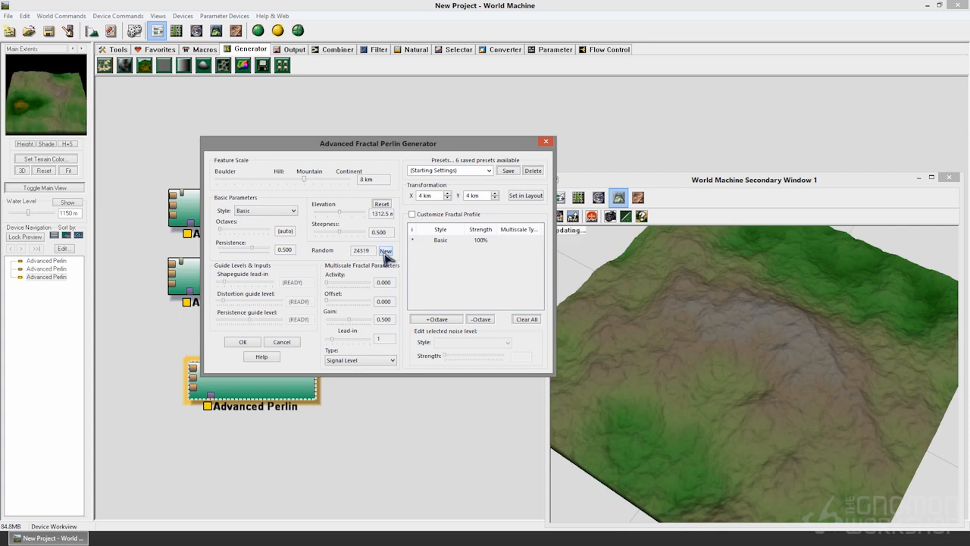
pyautogui.click(386, 256)
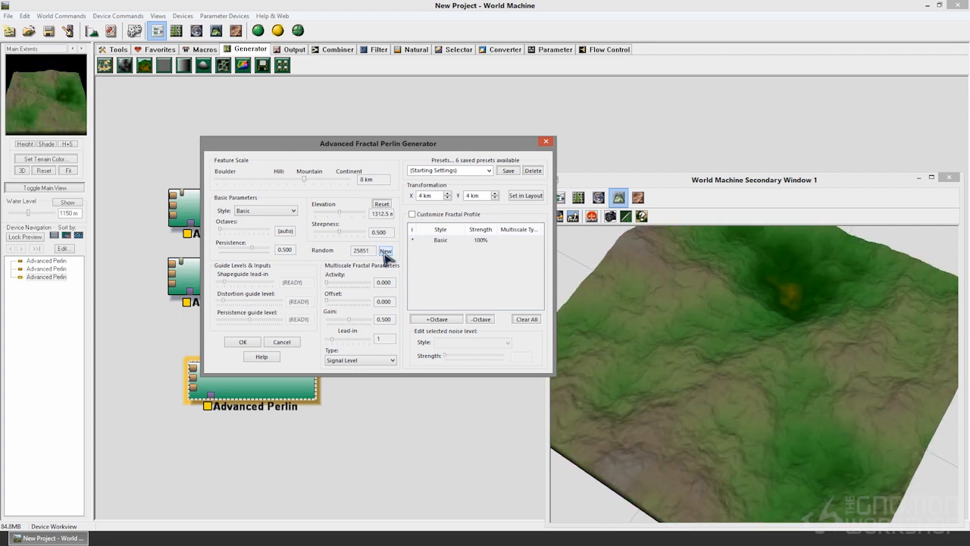
pyautogui.click(280, 342)
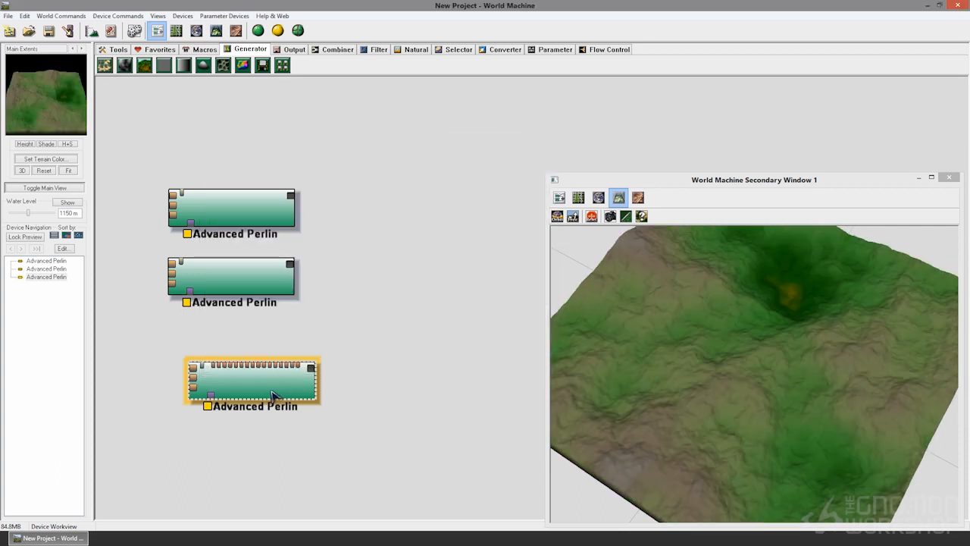
# Delete the third Advanced Perlin device from the workview
pyautogui.press('Delete')
pyautogui.click(515, 292)
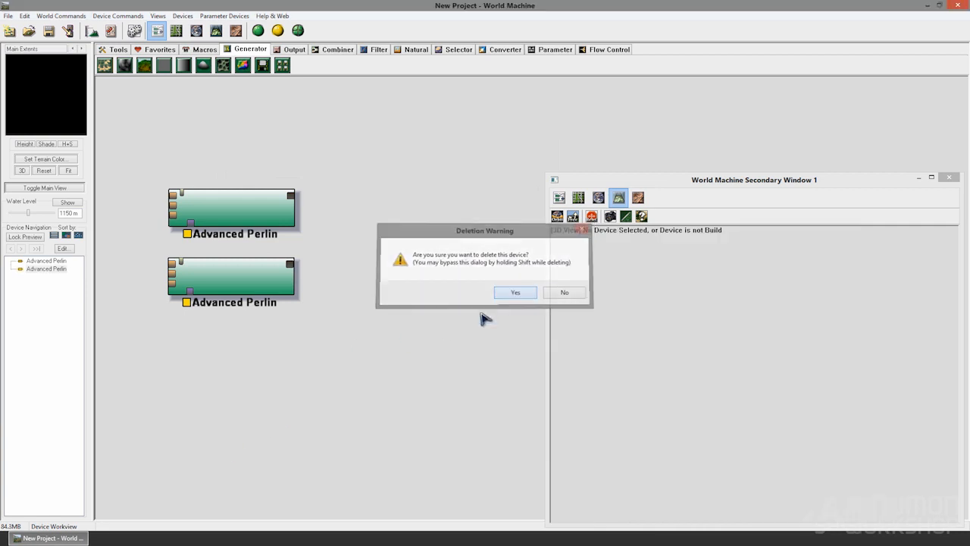
# Move the copied Advanced Perlin slightly lower and set its style to Billowy with a feature scale of 3.36359 km
pyautogui.moveTo(263, 284); pyautogui.dragTo(277, 304)
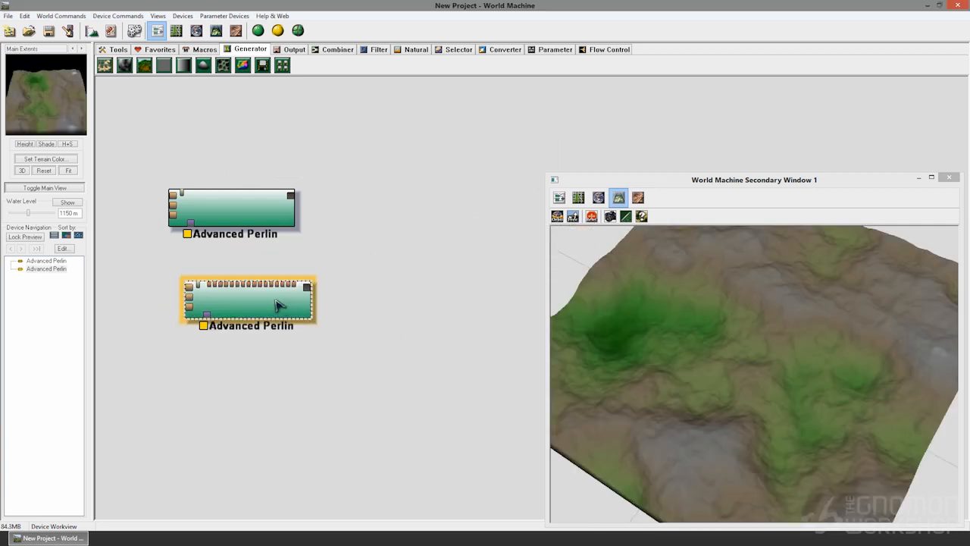
pyautogui.doubleClick(277, 305)
pyautogui.click(378, 220)
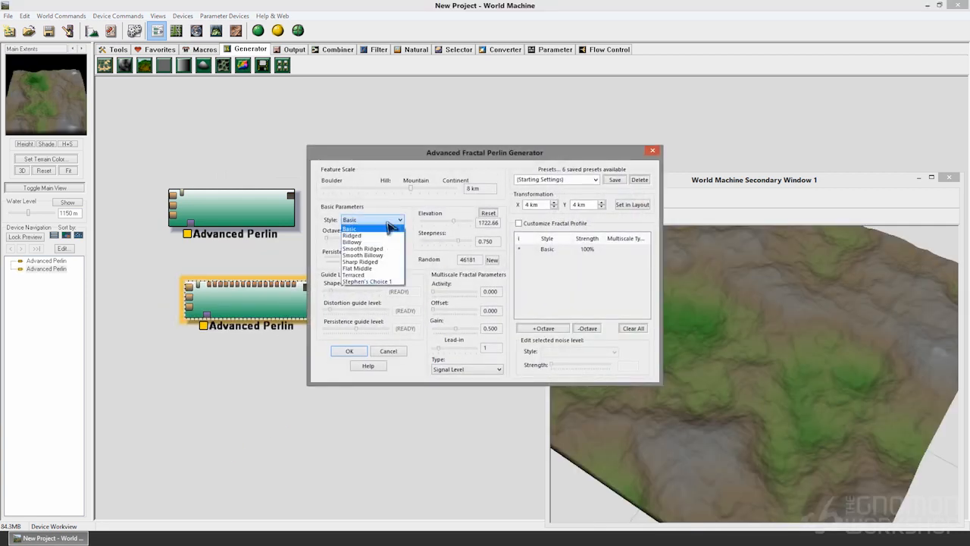
pyautogui.click(362, 242)
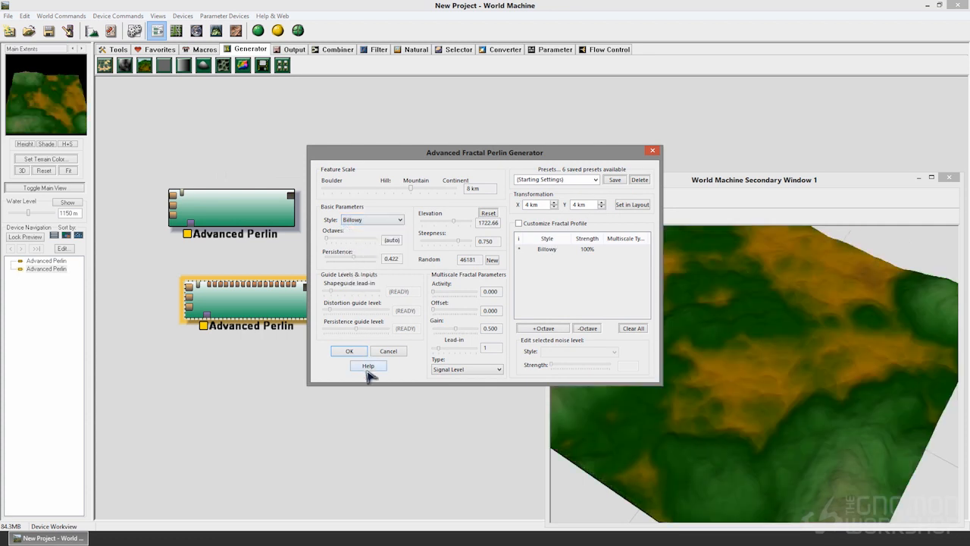
pyautogui.moveTo(448, 166); pyautogui.dragTo(338, 163)
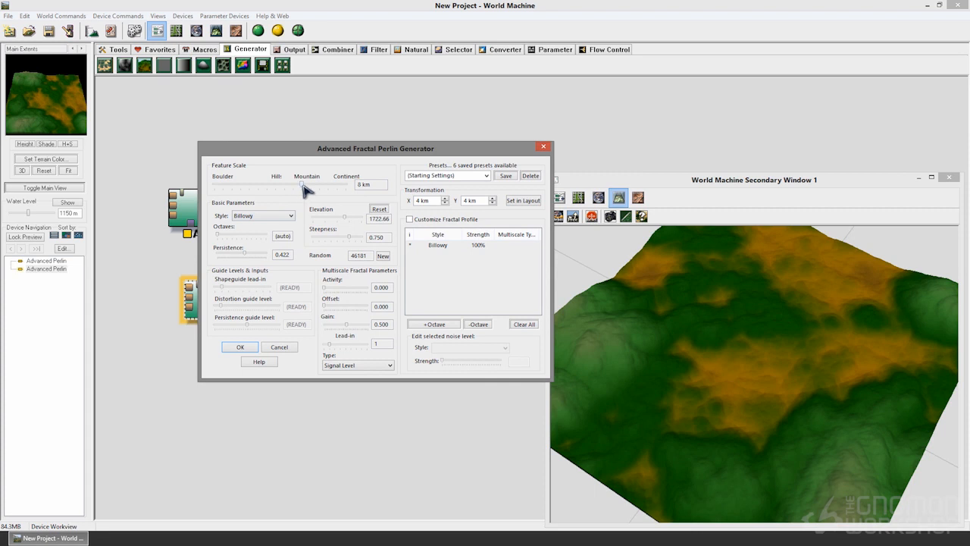
pyautogui.moveTo(303, 189); pyautogui.dragTo(294, 191)
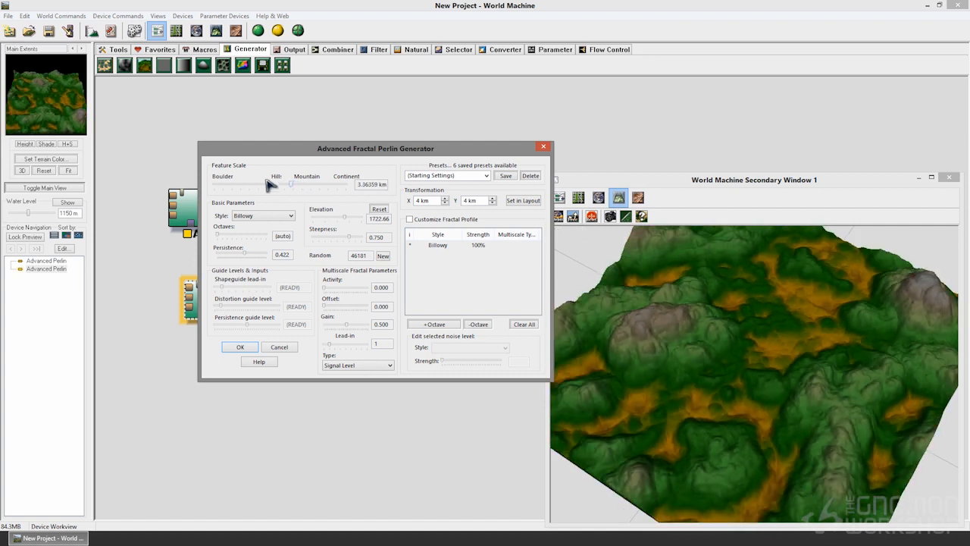
pyautogui.click(239, 348)
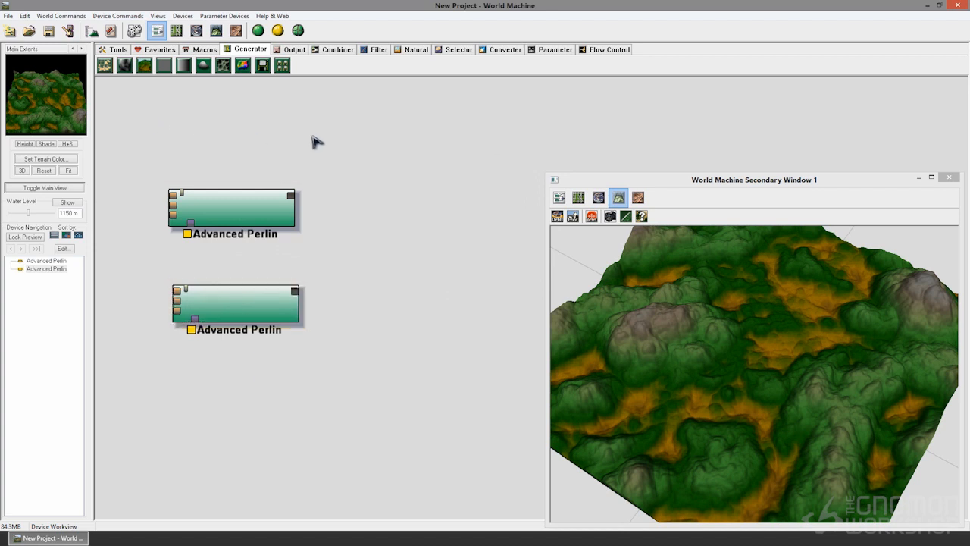
# Add a Combiner device to the right of the two Advanced Perlin generators, vertically between them
pyautogui.click(265, 222)
pyautogui.click(341, 50)
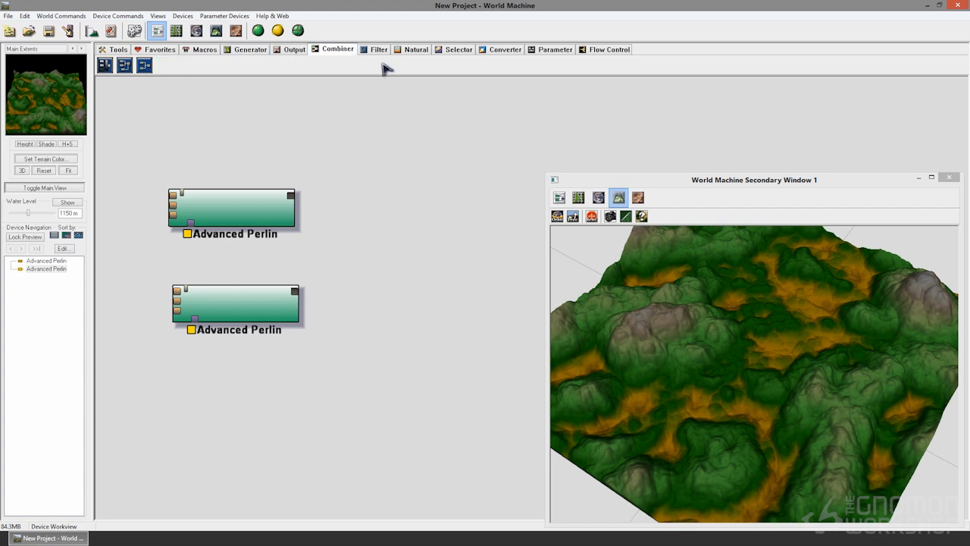
pyautogui.click(145, 66)
pyautogui.click(394, 264)
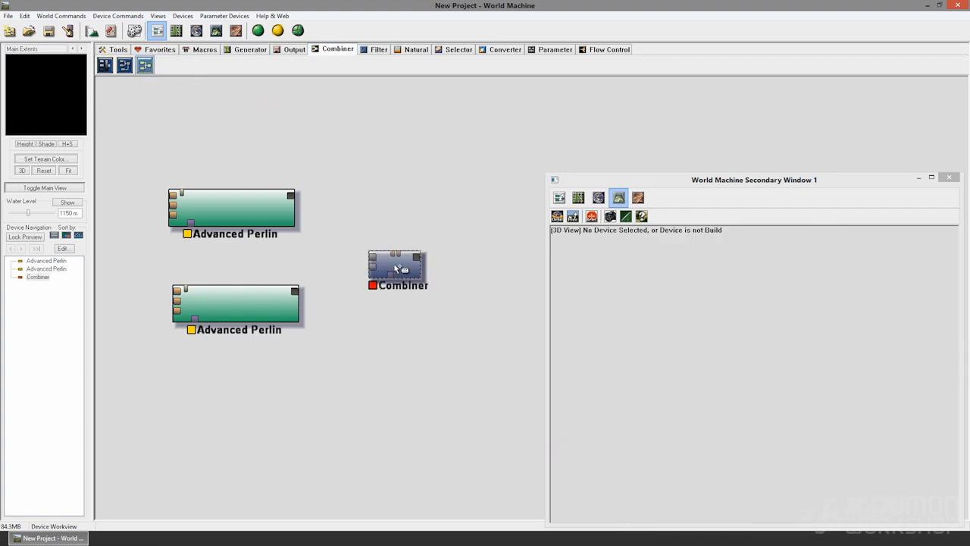
# Connect the upper Advanced Perlin's output to the Combiner's first input and the lower one's output to its second input
pyautogui.moveTo(376, 258); pyautogui.dragTo(291, 195)
pyautogui.moveTo(375, 270); pyautogui.dragTo(294, 291)
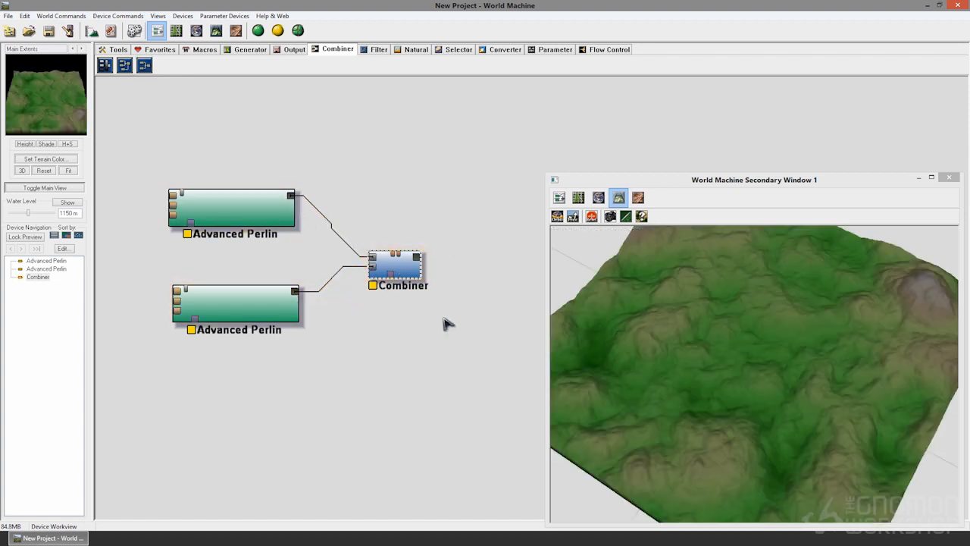
# Compare the 3D terrain previews of the two Advanced Perlin generators with the Combiner's blended result
pyautogui.moveTo(684, 433); pyautogui.dragTo(731, 426)
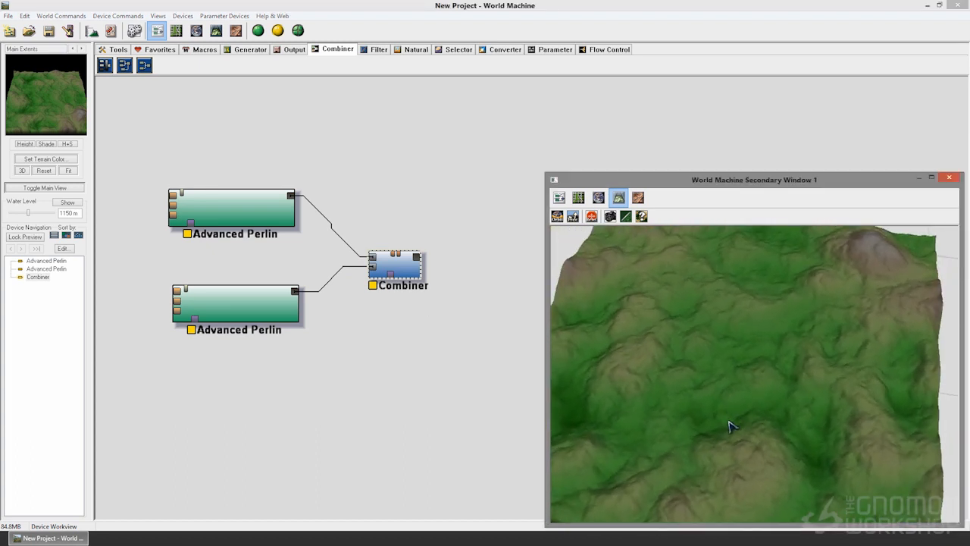
pyautogui.click(273, 225)
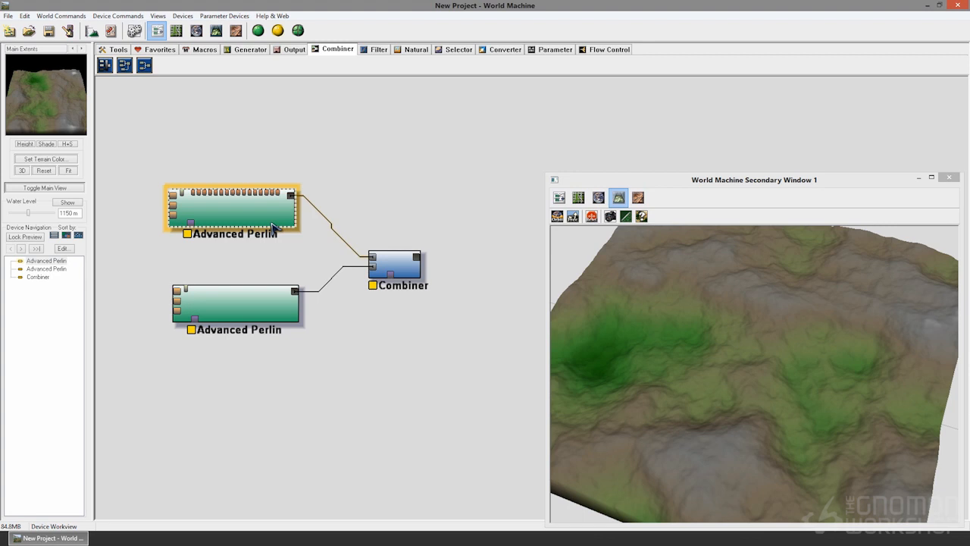
pyautogui.click(257, 302)
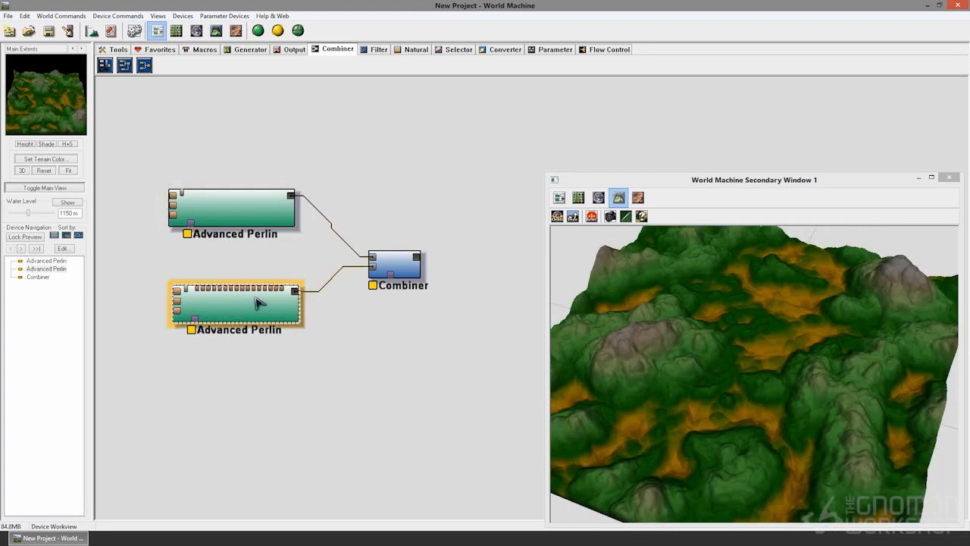
pyautogui.click(397, 271)
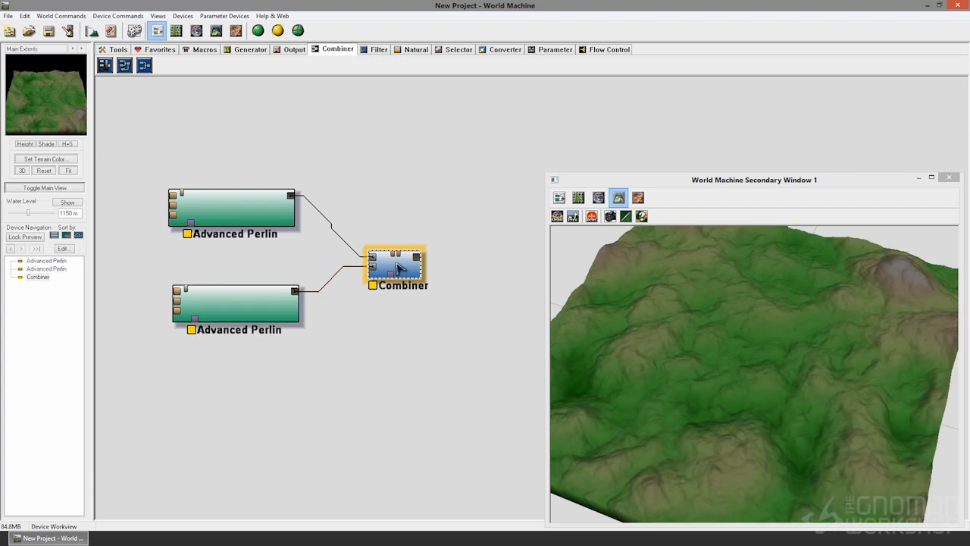
pyautogui.click(273, 302)
pyautogui.click(413, 279)
pyautogui.click(283, 219)
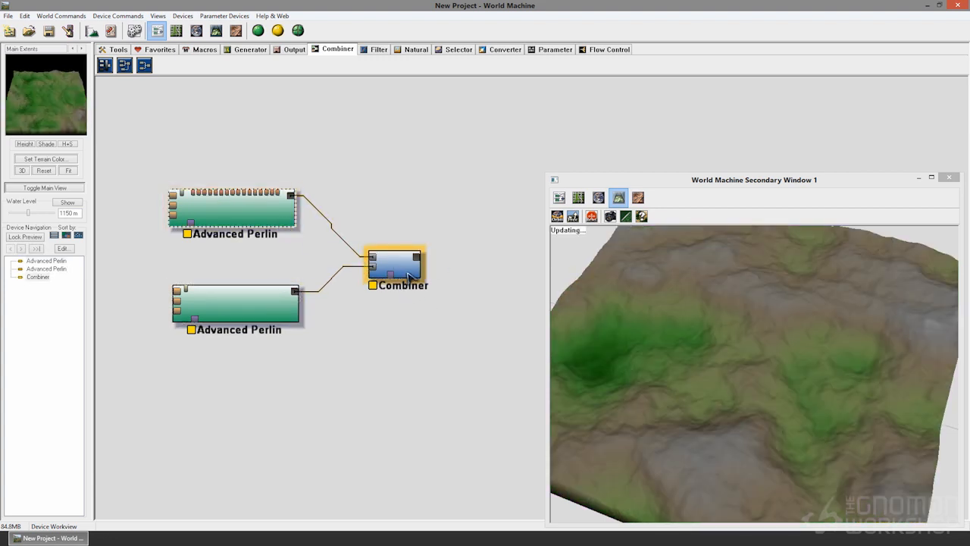
# Open the Combiner's properties and adjust the Average method's strength to 0.48438
pyautogui.doubleClick(409, 277)
pyautogui.moveTo(513, 230); pyautogui.dragTo(399, 168)
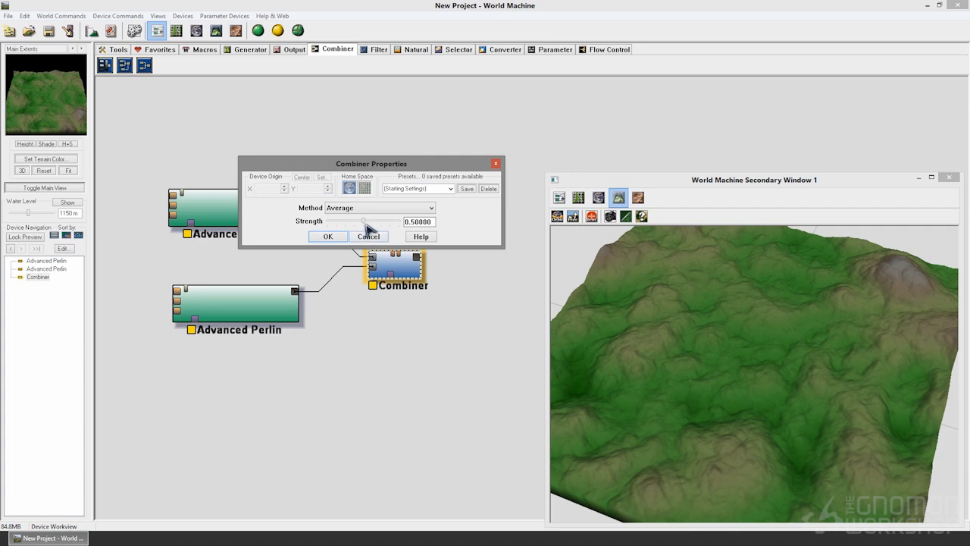
pyautogui.moveTo(365, 222); pyautogui.dragTo(371, 224)
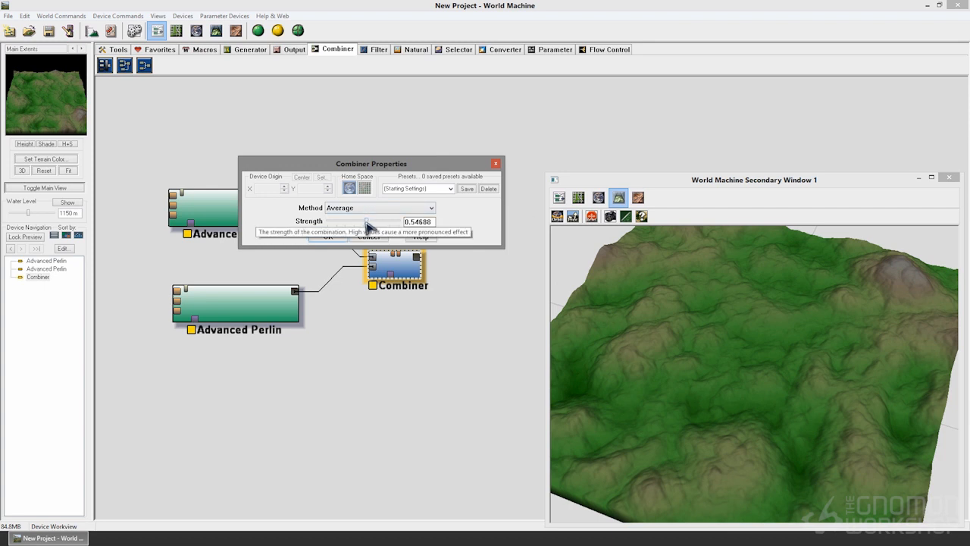
pyautogui.moveTo(366, 223)
pyautogui.mouseDown()
pyautogui.moveTo(341, 227)
pyautogui.moveTo(389, 236)
pyautogui.moveTo(364, 237)
pyautogui.mouseUp()
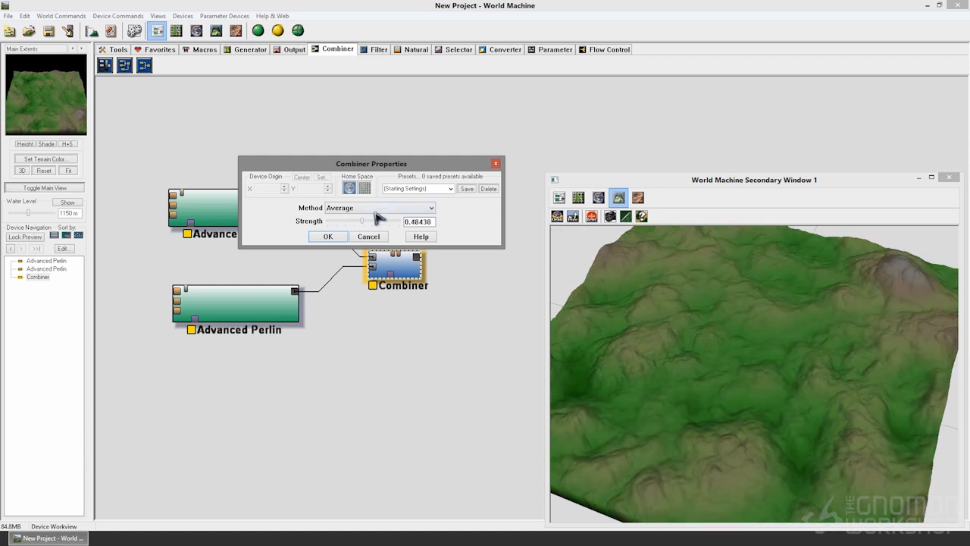
# Change the Combiner's method to Add, try full strength, settle on a strength of 0.23438 and accept the settings
pyautogui.click(361, 209)
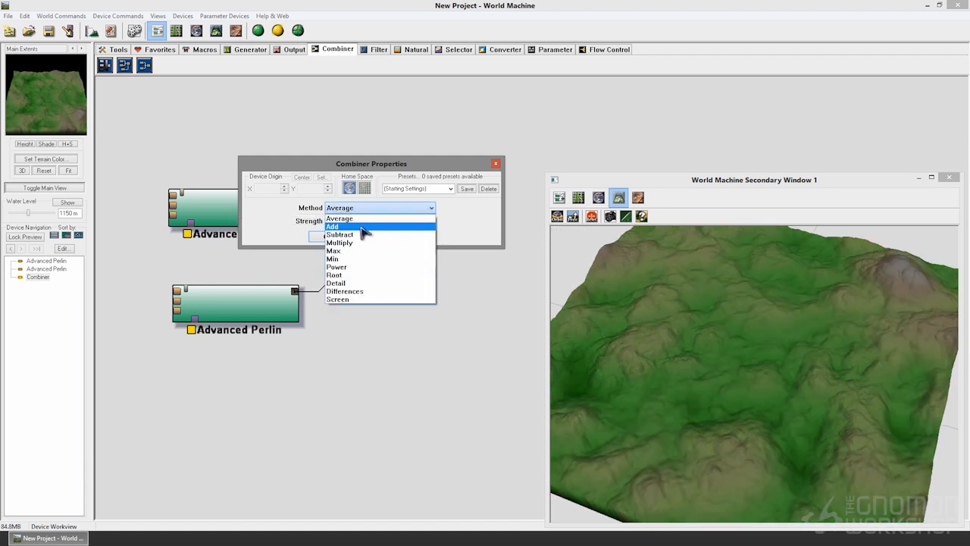
pyautogui.click(363, 226)
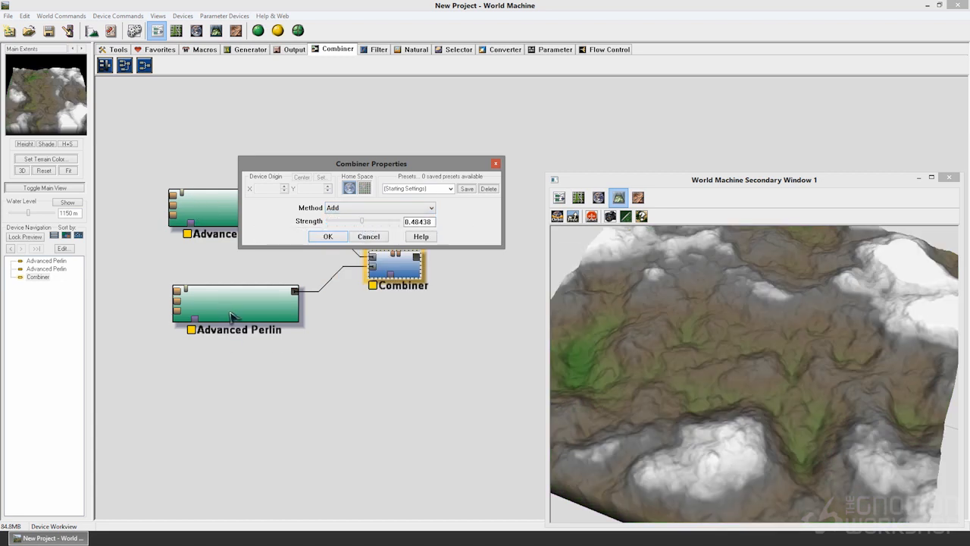
pyautogui.moveTo(362, 221); pyautogui.dragTo(408, 227)
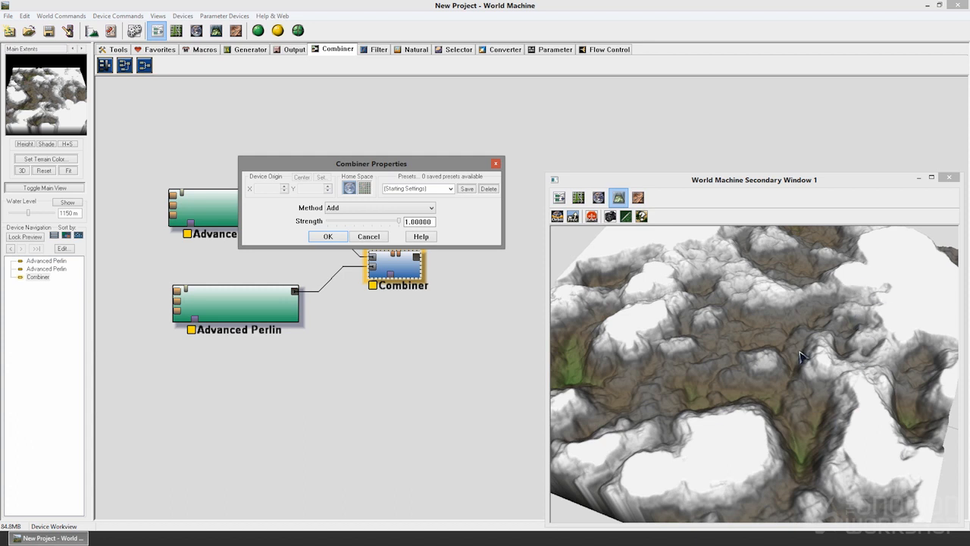
pyautogui.moveTo(399, 223); pyautogui.dragTo(345, 225)
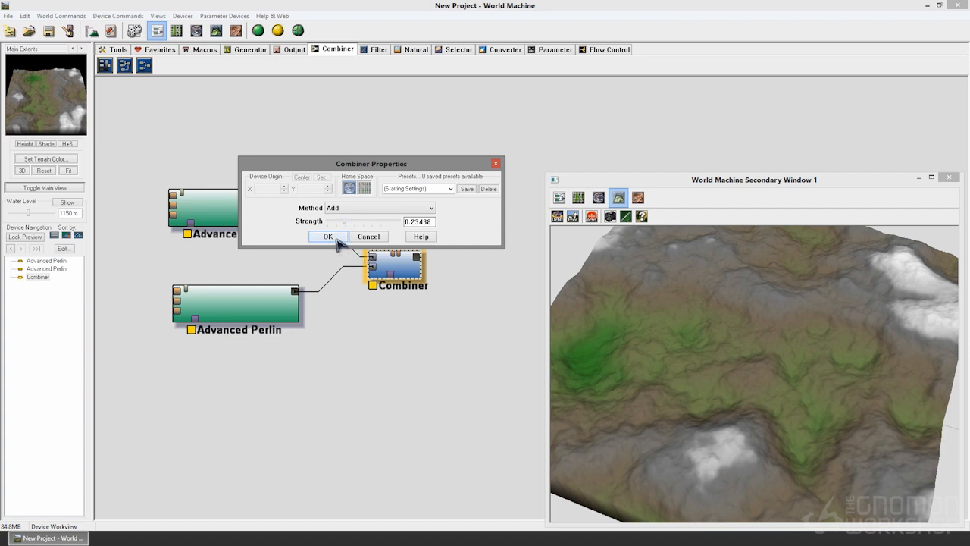
pyautogui.click(334, 237)
# Compare the source terrain of each Advanced Perlin with the Combiner's additive result in the 3D preview
pyautogui.click(261, 217)
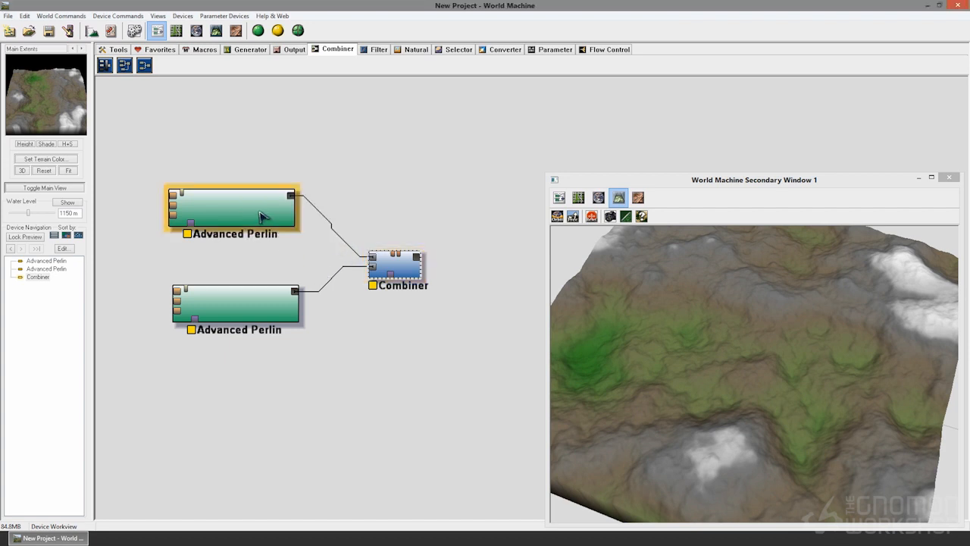
pyautogui.click(275, 303)
pyautogui.click(263, 222)
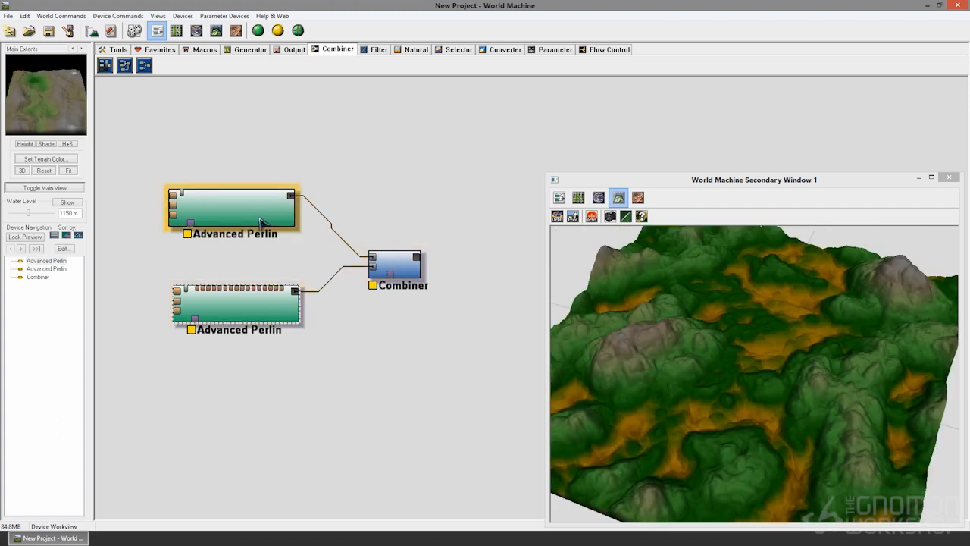
pyautogui.click(413, 271)
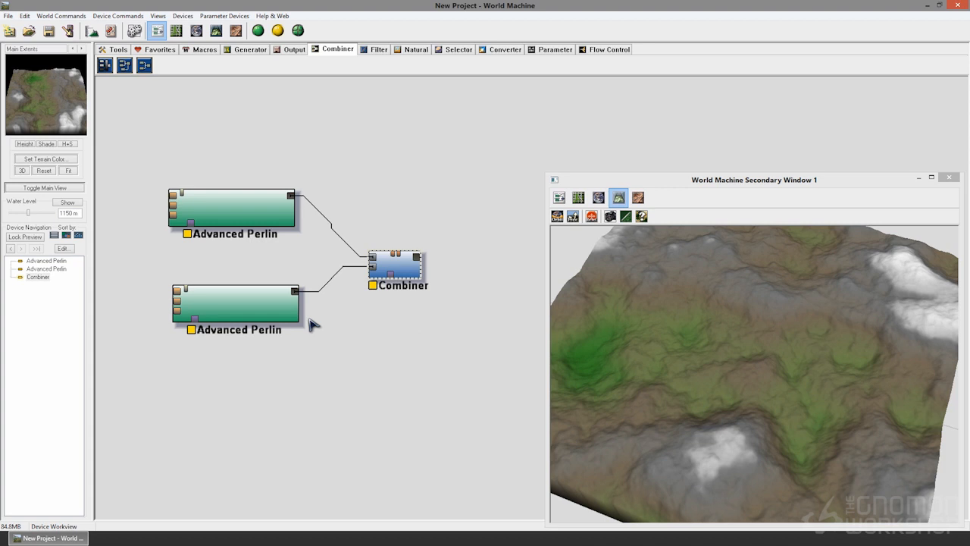
pyautogui.click(224, 216)
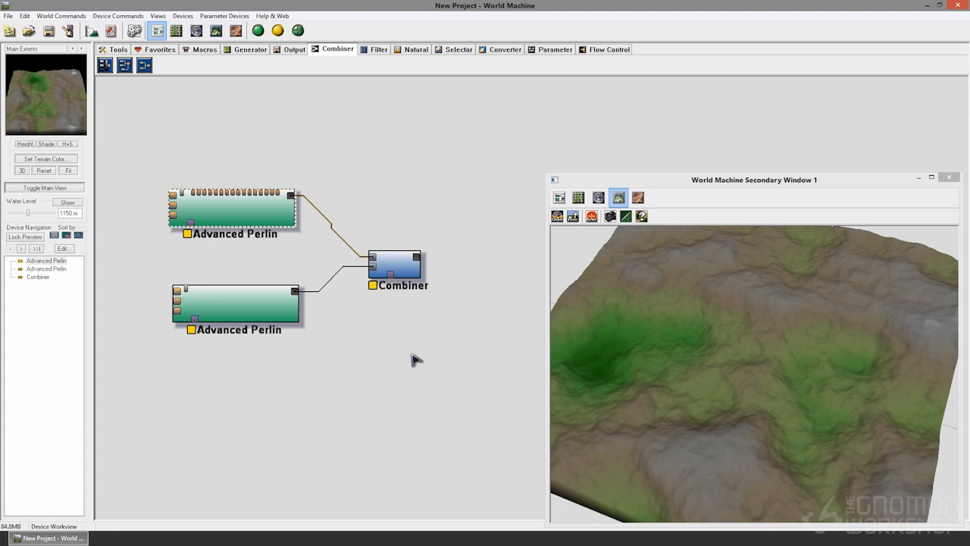
pyautogui.click(217, 296)
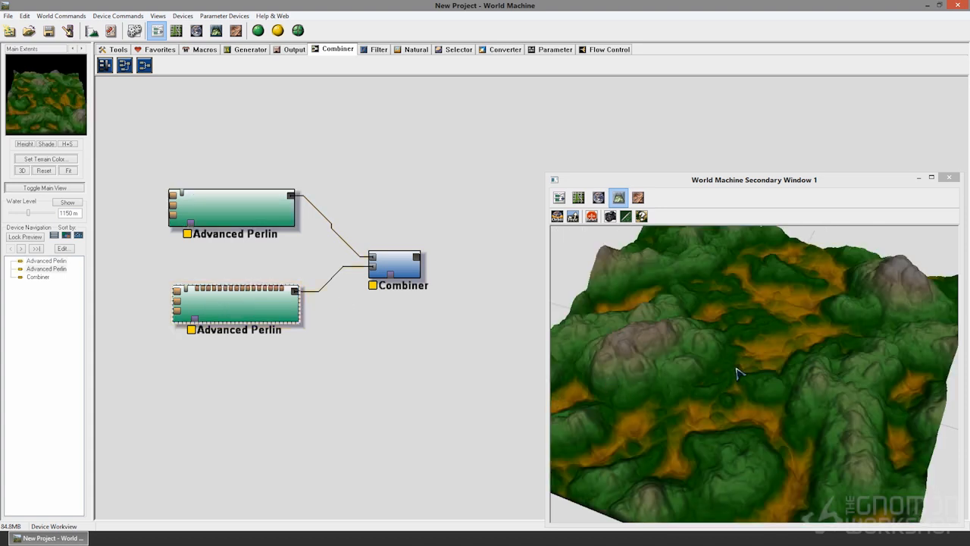
pyautogui.click(425, 282)
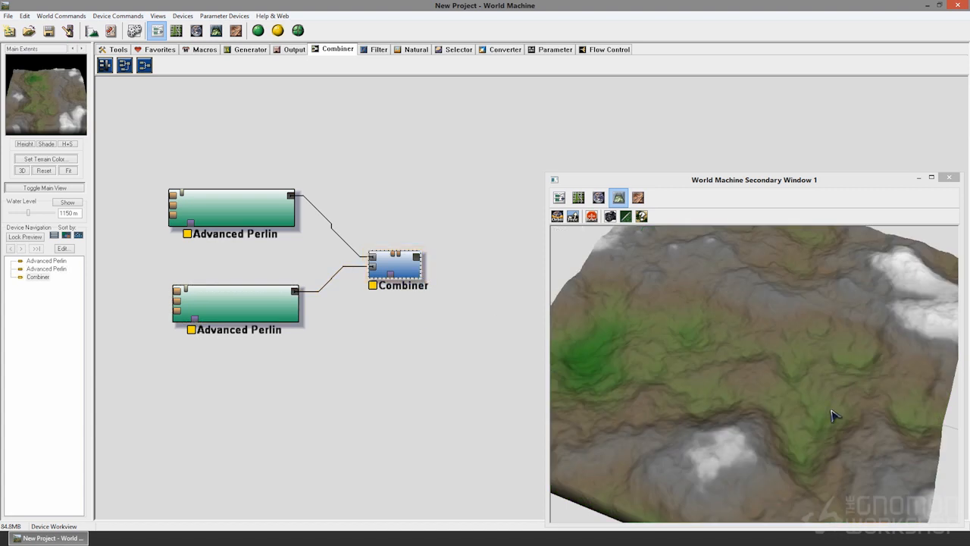
# Add a Simple Transform filter to the right of the Combiner and connect the Combiner's output to its input
pyautogui.moveTo(472, 255); pyautogui.dragTo(386, 231, button='right')
pyautogui.moveTo(335, 265); pyautogui.dragTo(345, 253)
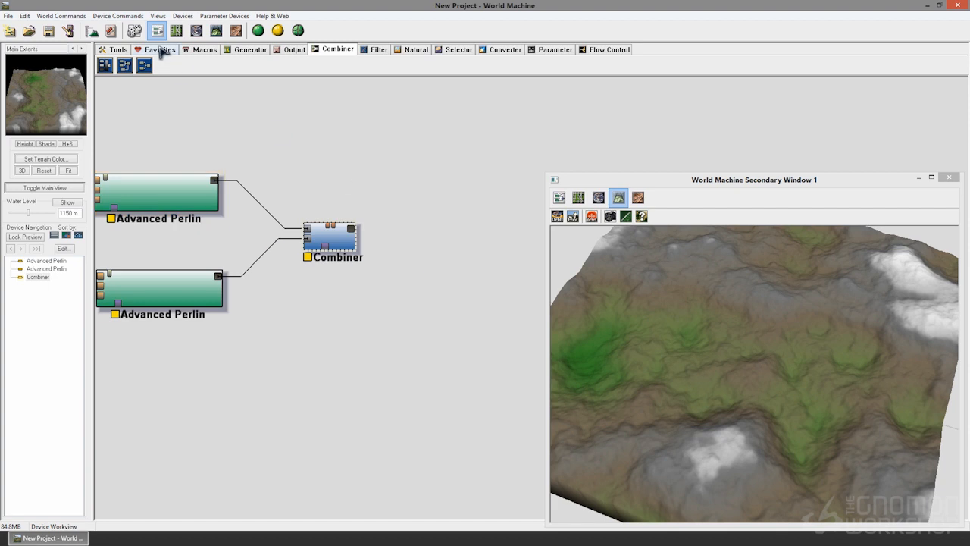
pyautogui.click(375, 50)
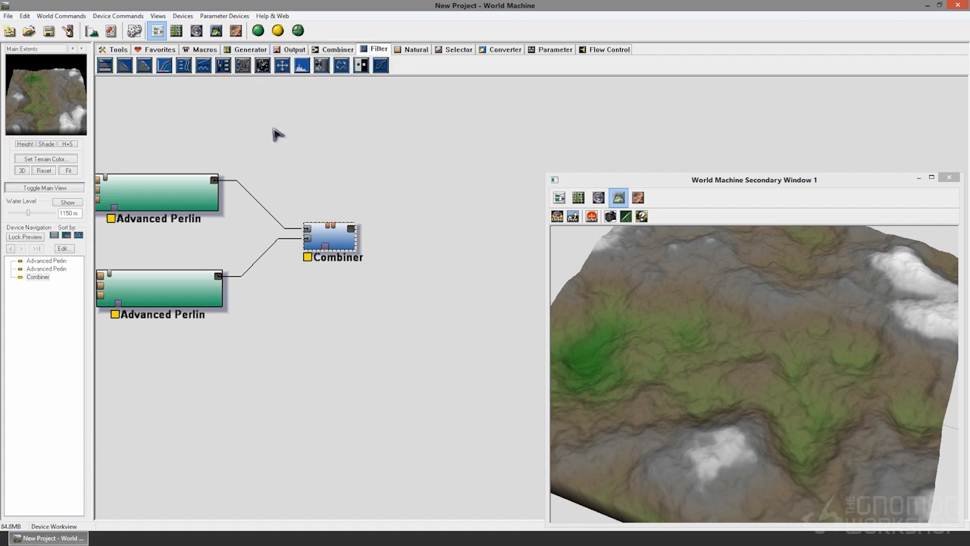
pyautogui.moveTo(369, 199); pyautogui.dragTo(349, 220)
pyautogui.scroll(-1, 349, 228)
pyautogui.moveTo(287, 345); pyautogui.dragTo(281, 406)
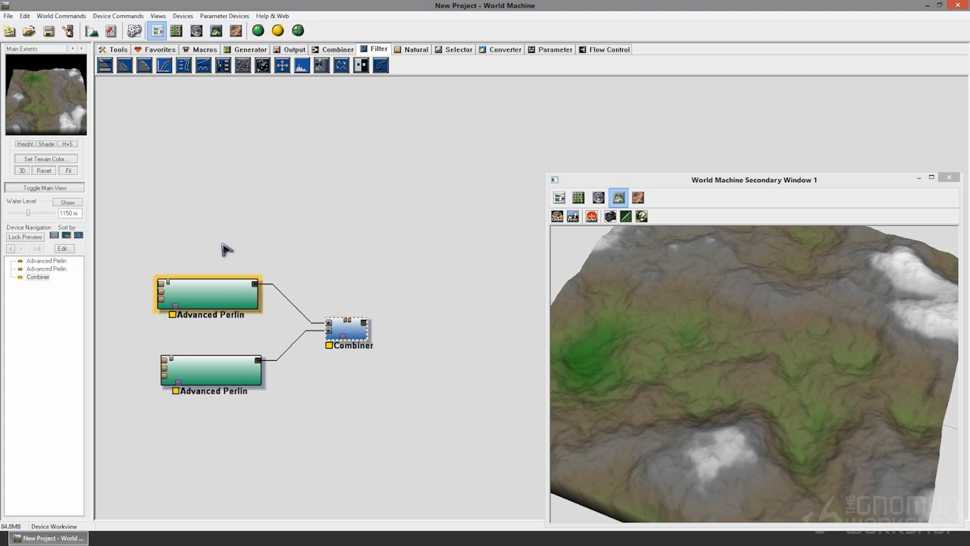
pyautogui.click(125, 66)
pyautogui.click(418, 330)
pyautogui.moveTo(403, 325); pyautogui.dragTo(366, 322)
pyautogui.moveTo(431, 334); pyautogui.dragTo(446, 328)
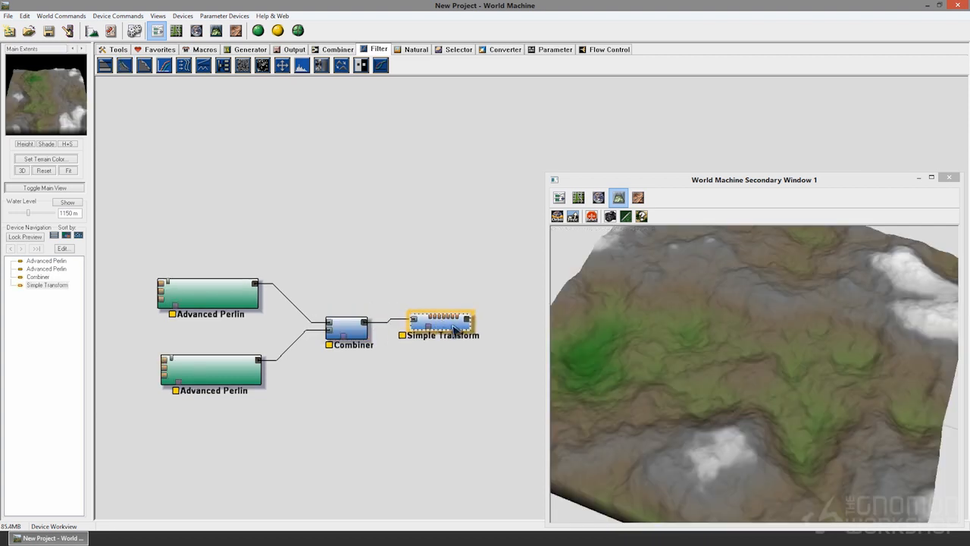
# In the Simple Transform's settings, leave Canyonize at zero, and raise Glaciate to about half, Cubic midlands slightly less and Midland Plateau to about a quarter
pyautogui.moveTo(697, 394); pyautogui.dragTo(690, 406, button='right')
pyautogui.moveTo(667, 407); pyautogui.dragTo(703, 395)
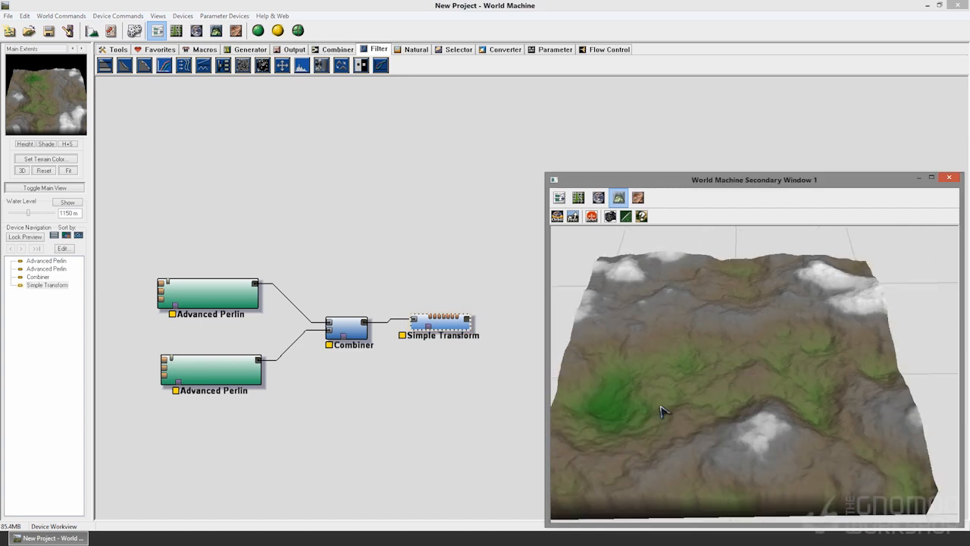
pyautogui.doubleClick(456, 333)
pyautogui.moveTo(498, 196); pyautogui.dragTo(432, 122)
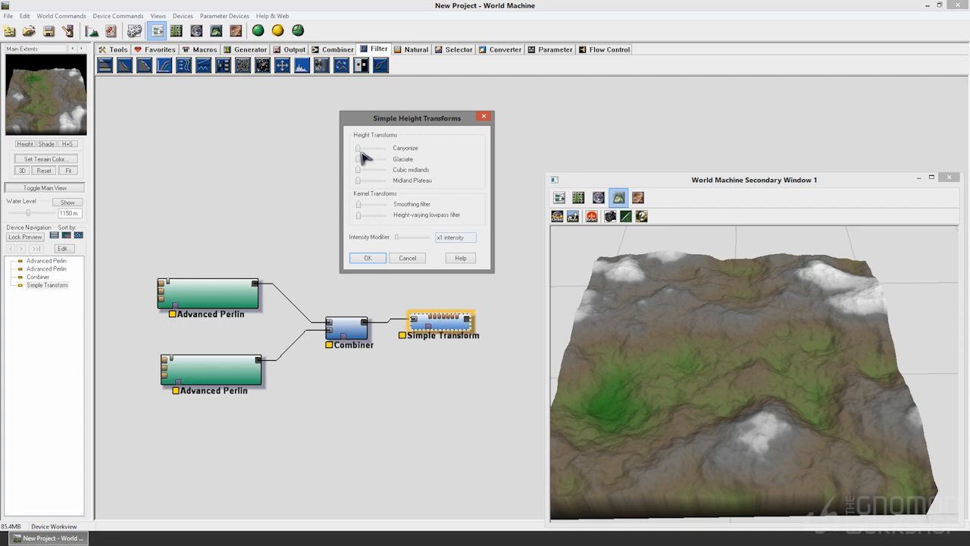
pyautogui.moveTo(361, 152)
pyautogui.mouseDown()
pyautogui.moveTo(392, 154)
pyautogui.moveTo(353, 152)
pyautogui.moveTo(381, 163)
pyautogui.moveTo(370, 166)
pyautogui.moveTo(379, 163)
pyautogui.moveTo(356, 150)
pyautogui.mouseUp()
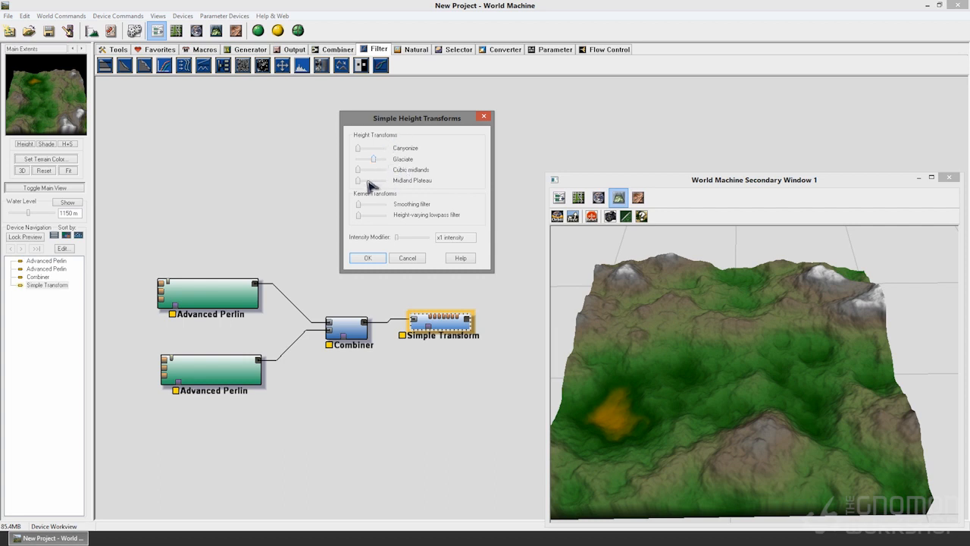
pyautogui.moveTo(360, 171)
pyautogui.mouseDown()
pyautogui.moveTo(379, 183)
pyautogui.moveTo(355, 184)
pyautogui.moveTo(375, 186)
pyautogui.moveTo(365, 187)
pyautogui.mouseUp()
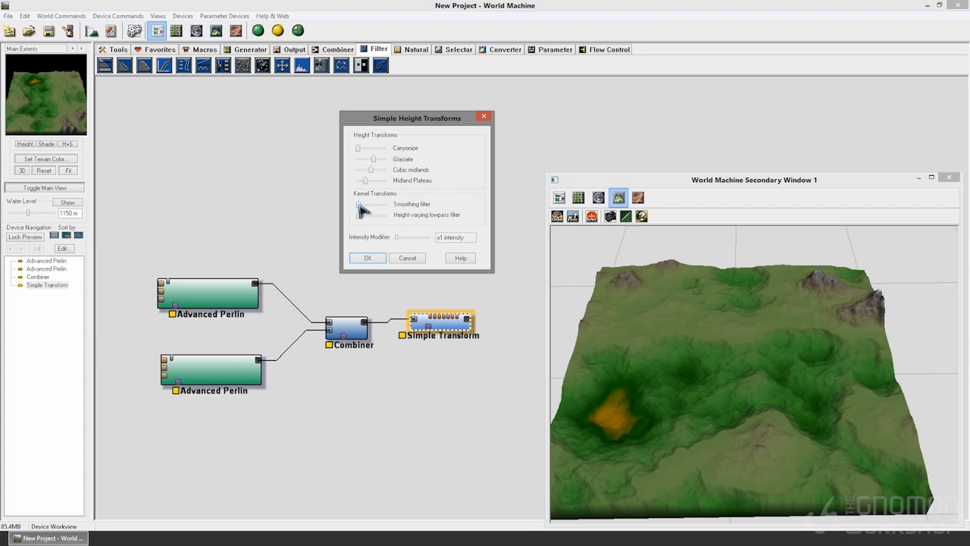
# Try the smoothing filter, height-varying lowpass filter and x5 intensity, reset them to zero and x1, and accept the height transforms
pyautogui.moveTo(359, 205); pyautogui.dragTo(426, 219)
pyautogui.moveTo(398, 216); pyautogui.dragTo(329, 211)
pyautogui.moveTo(400, 240); pyautogui.dragTo(438, 241)
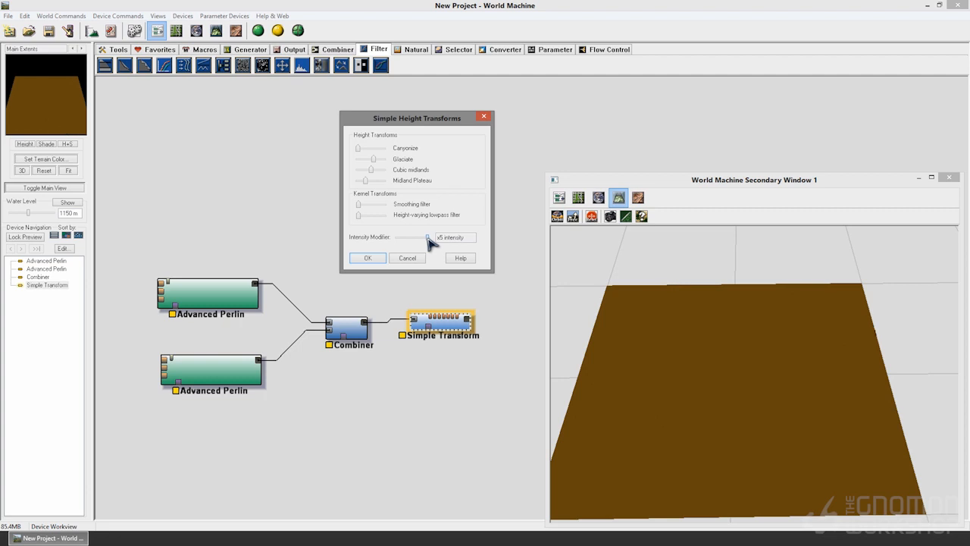
pyautogui.moveTo(430, 241); pyautogui.dragTo(393, 239)
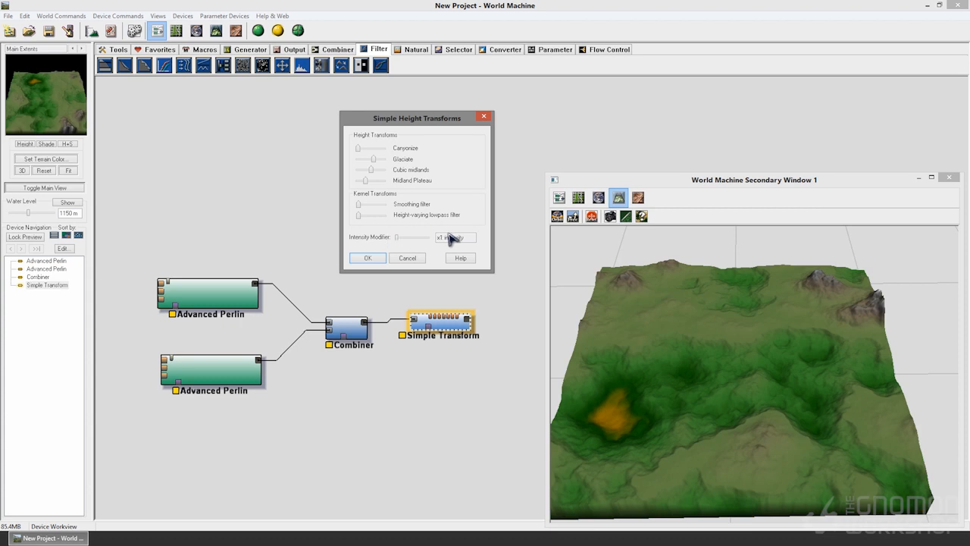
pyautogui.click(366, 259)
# Add an Erosion device to the right of the Simple Transform, fed by the Simple Transform's output
pyautogui.moveTo(396, 353); pyautogui.dragTo(283, 321, button='right')
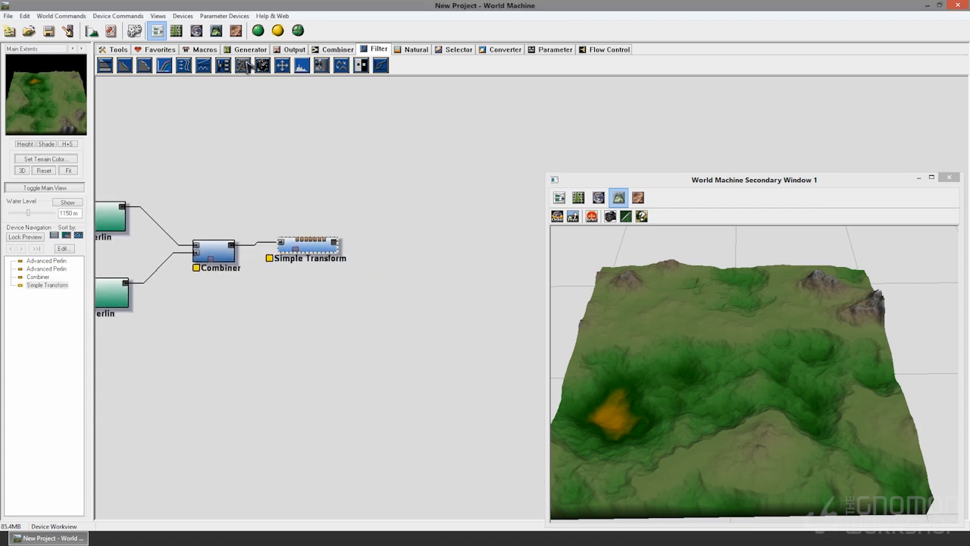
pyautogui.click(424, 51)
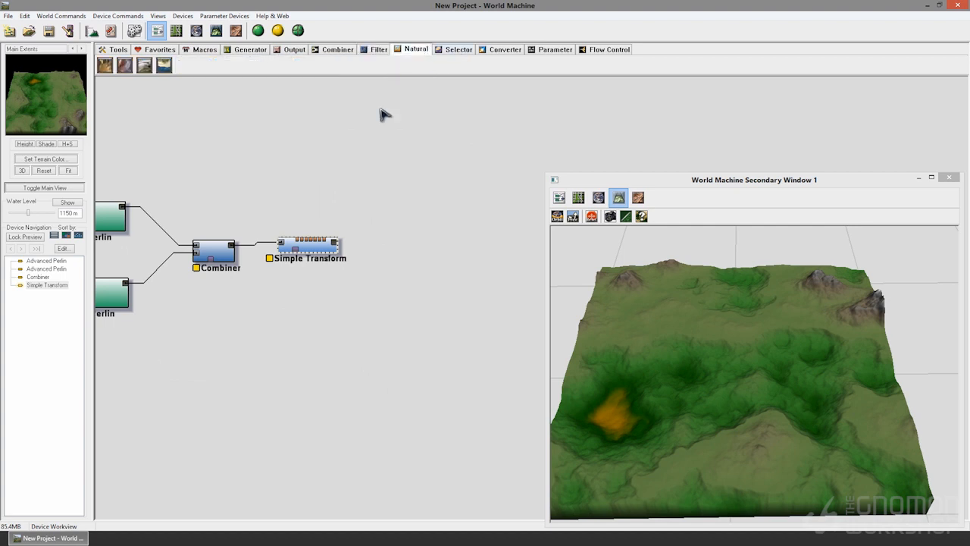
pyautogui.moveTo(105, 67); pyautogui.dragTo(334, 243)
pyautogui.moveTo(436, 246); pyautogui.dragTo(422, 263)
# Compare the terrain before and after erosion in a close 3D view, and open the Erosion device's settings
pyautogui.moveTo(660, 377); pyautogui.dragTo(665, 364, button='right')
pyautogui.moveTo(665, 364); pyautogui.dragTo(826, 355)
pyautogui.moveTo(732, 427); pyautogui.dragTo(637, 469)
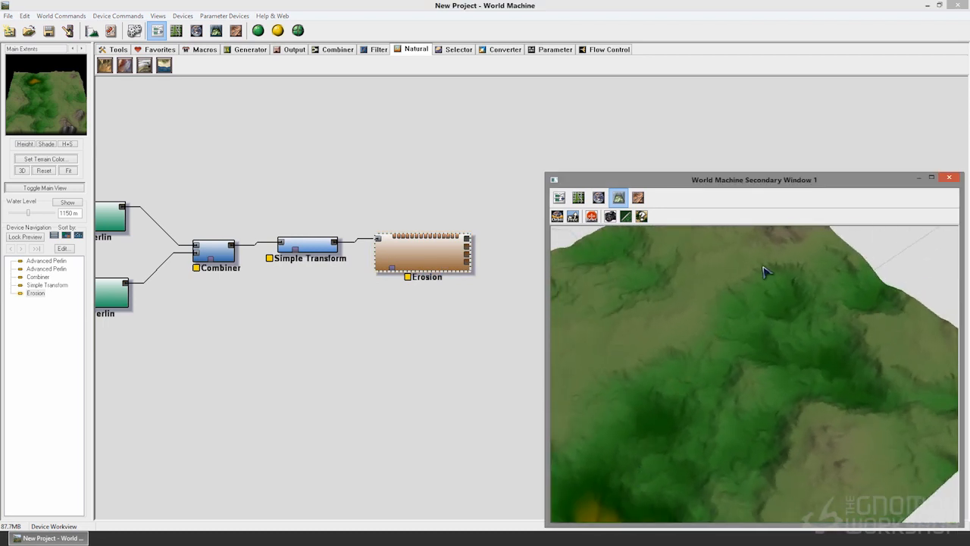
pyautogui.click(311, 255)
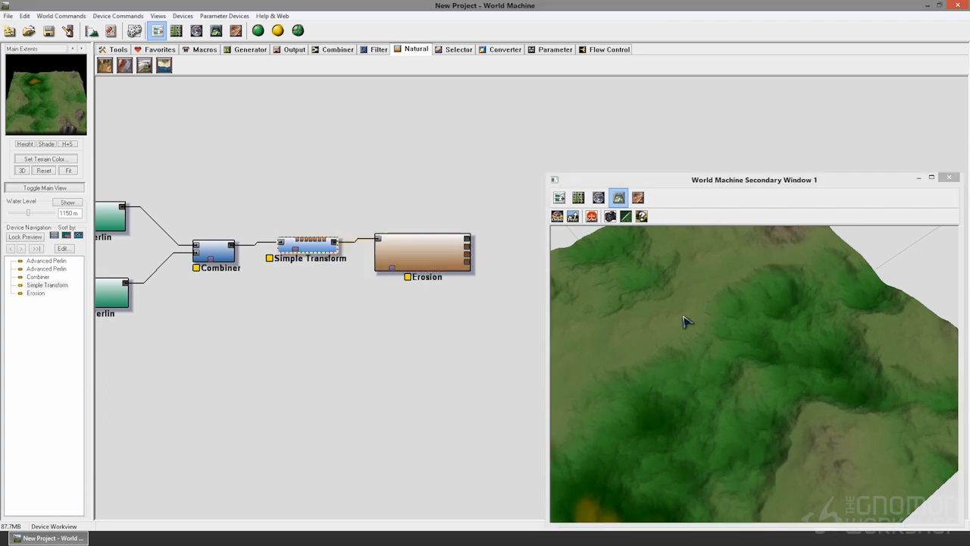
pyautogui.click(423, 254)
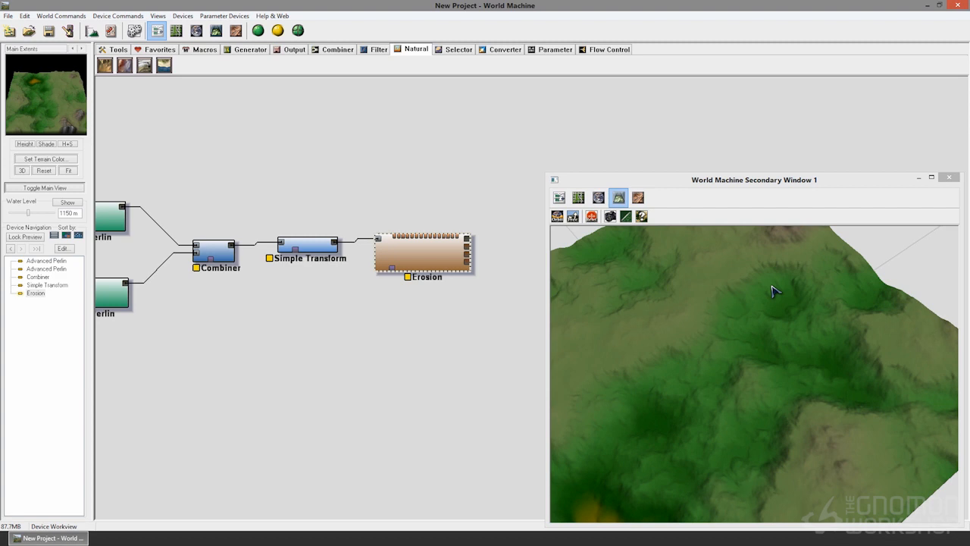
pyautogui.doubleClick(447, 260)
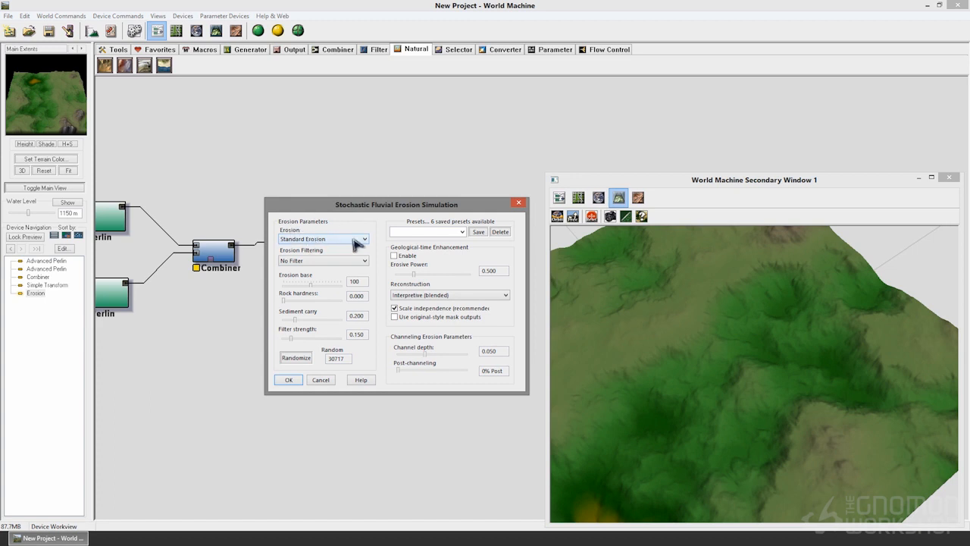
# Set the erosion type to Channeled Erosion with a channel depth of 0.125
pyautogui.click(356, 240)
pyautogui.click(326, 255)
pyautogui.moveTo(426, 354); pyautogui.dragTo(496, 357)
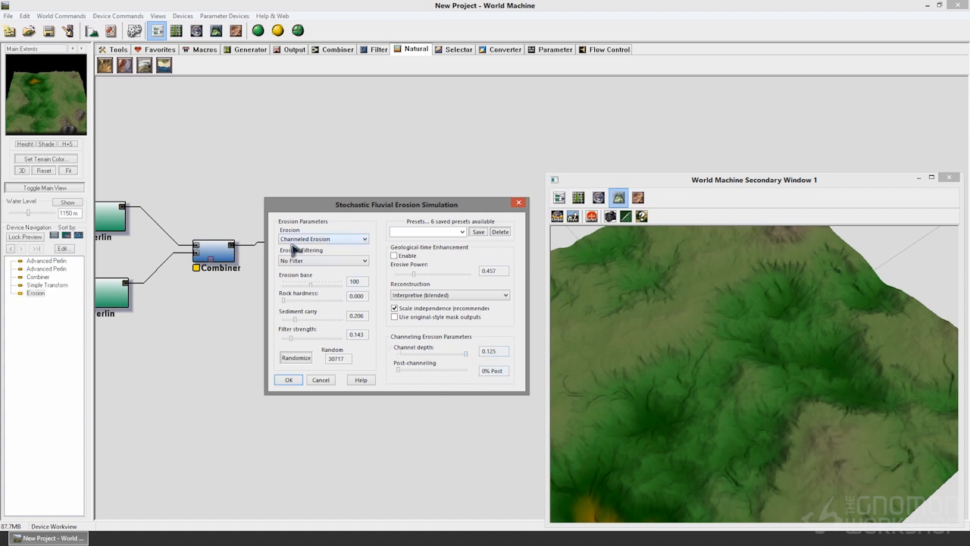
# Compare Standard Erosion with Channeled Erosion in the terrain preview, returning to Channeled Erosion
pyautogui.click(318, 238)
pyautogui.click(304, 249)
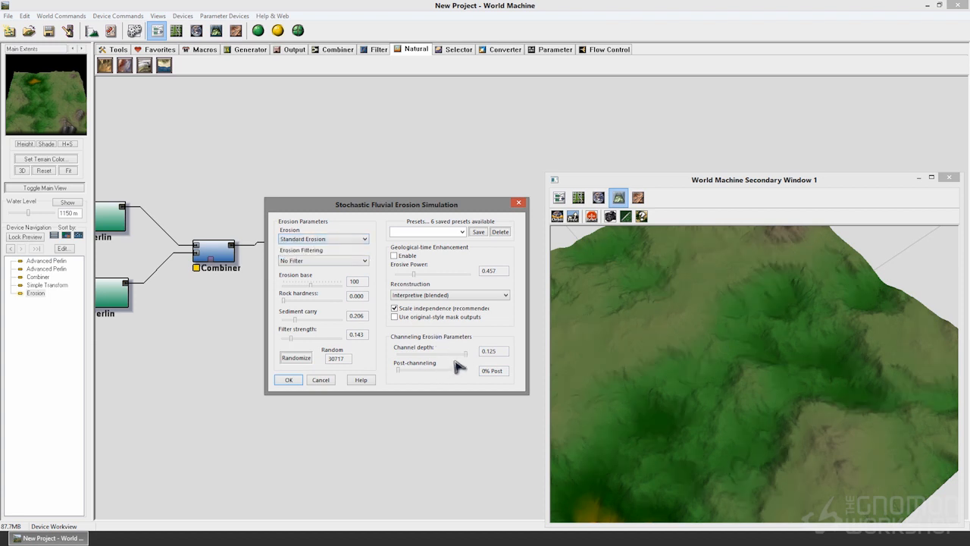
pyautogui.click(321, 240)
pyautogui.click(301, 255)
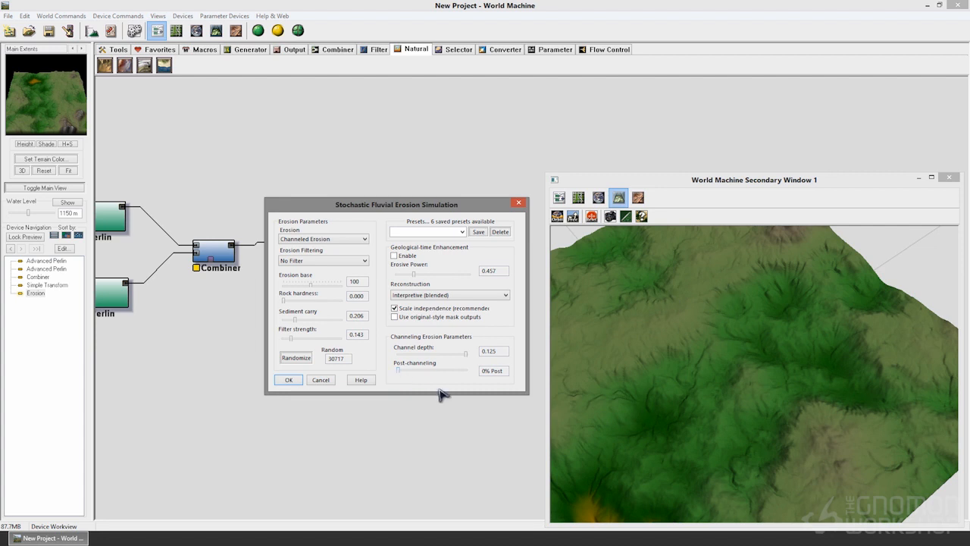
# Set post-channeling to 40%, rock hardness to about 0.714 and sediment carry to about 0.302
pyautogui.moveTo(399, 372); pyautogui.dragTo(436, 374)
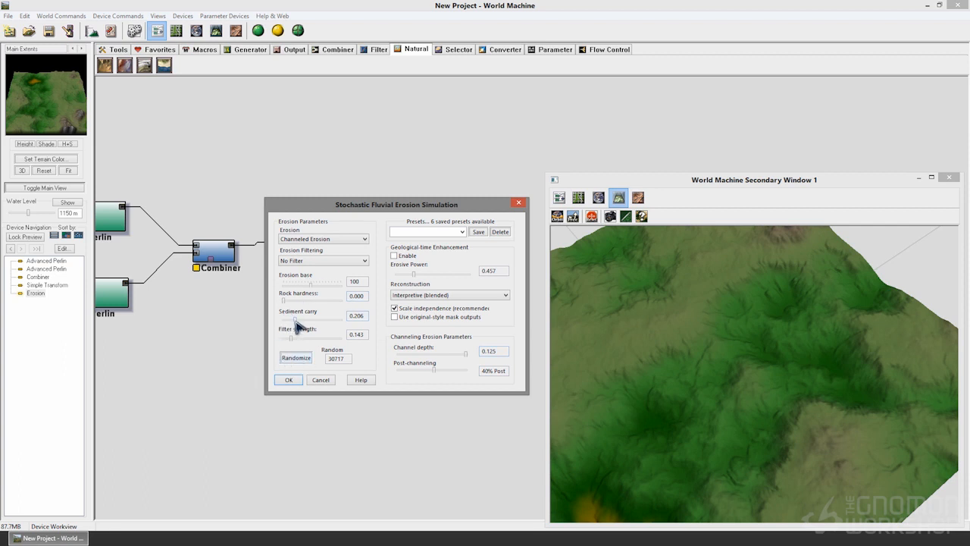
pyautogui.moveTo(297, 326); pyautogui.dragTo(327, 302)
# Enable geological-time enhancement, try an erosive power of 0.995, reduce it to about 0.294, and accept the erosion settings
pyautogui.click(408, 257)
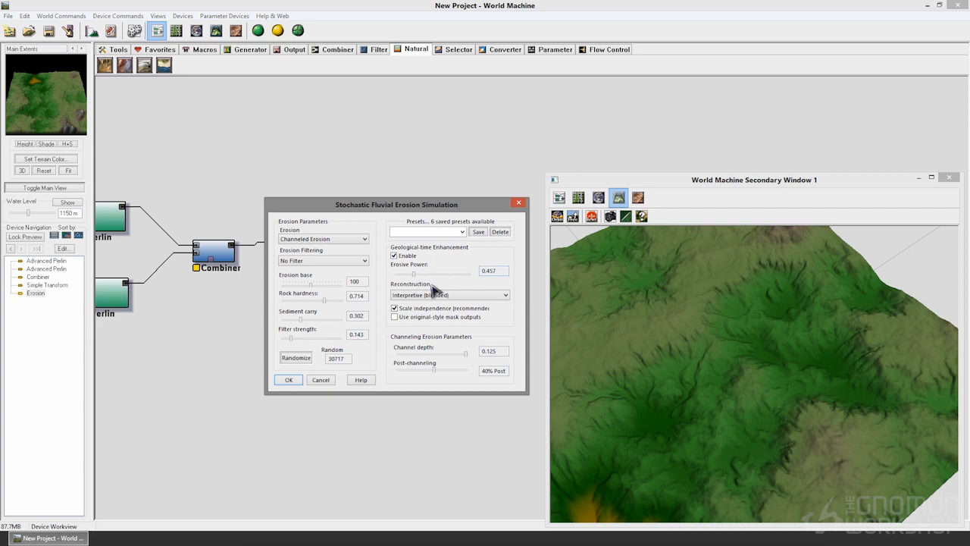
pyautogui.moveTo(416, 279); pyautogui.dragTo(464, 280)
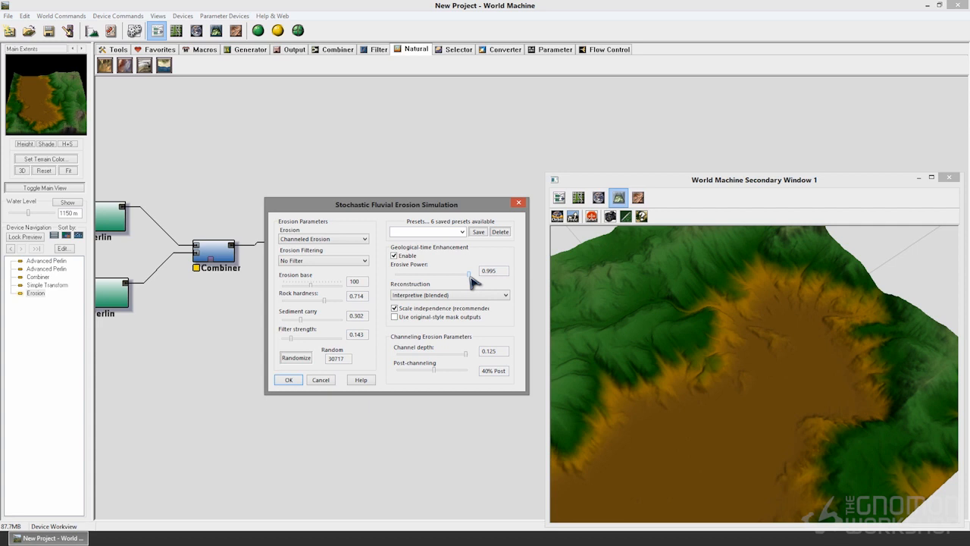
pyautogui.moveTo(470, 277); pyautogui.dragTo(409, 274)
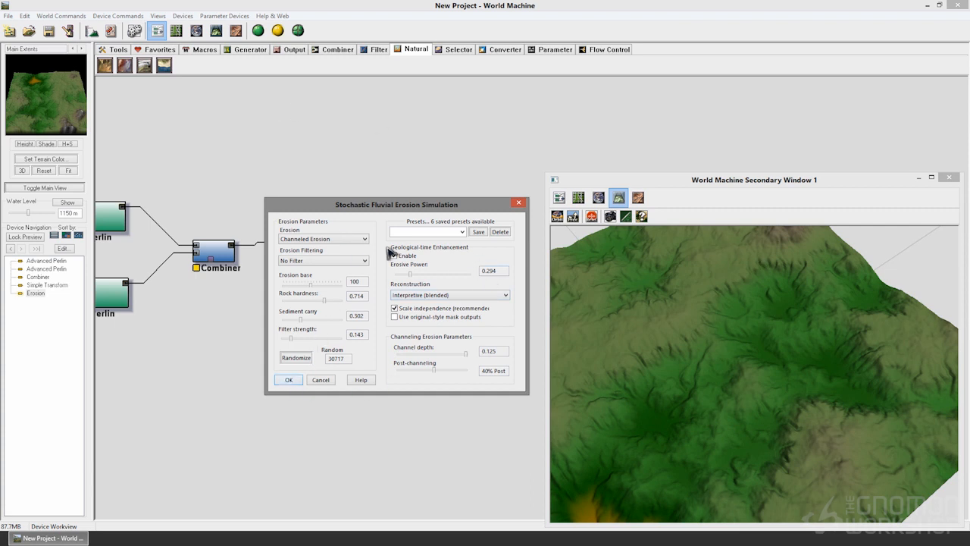
pyautogui.click(287, 379)
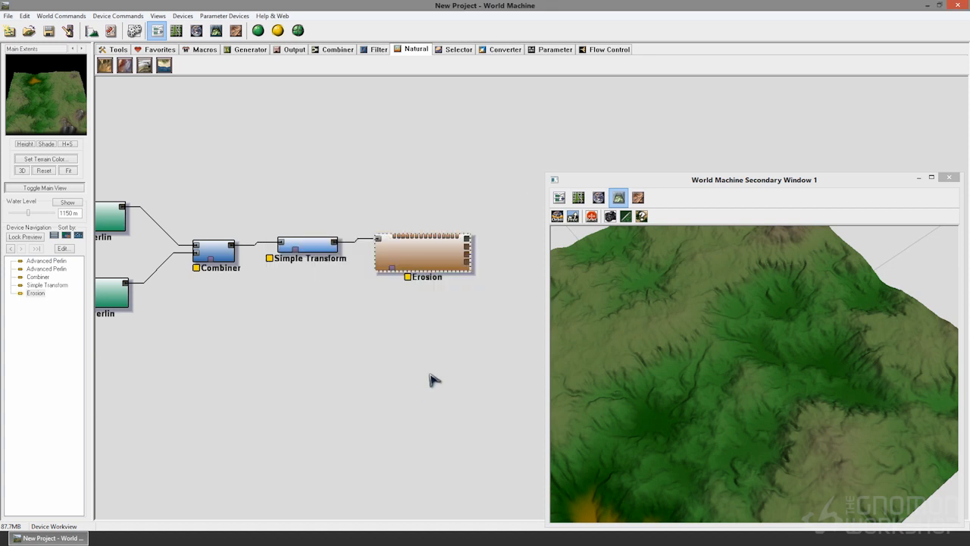
# Build the full-resolution terrain, dismiss the build report and tilt the secondary 3D preview towards the peaks
pyautogui.click(258, 31)
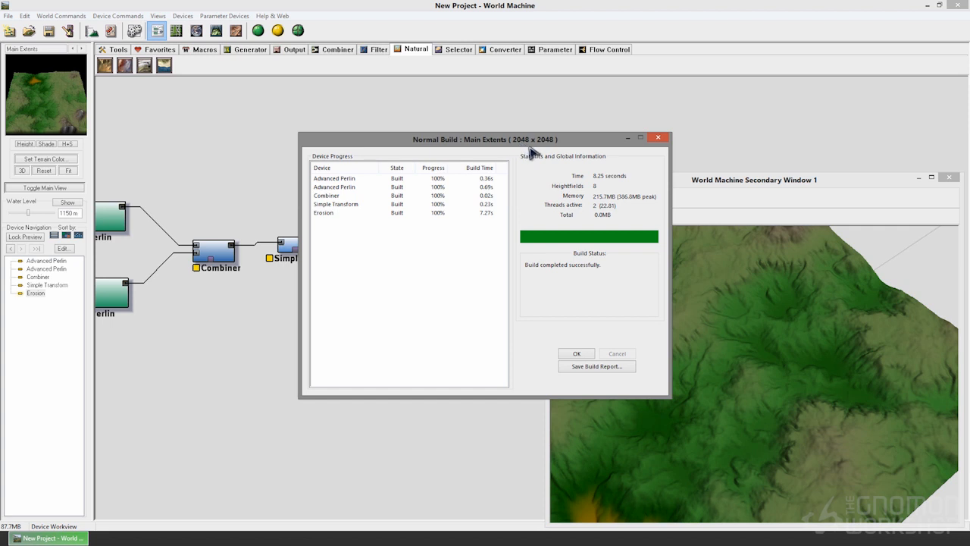
pyautogui.click(577, 354)
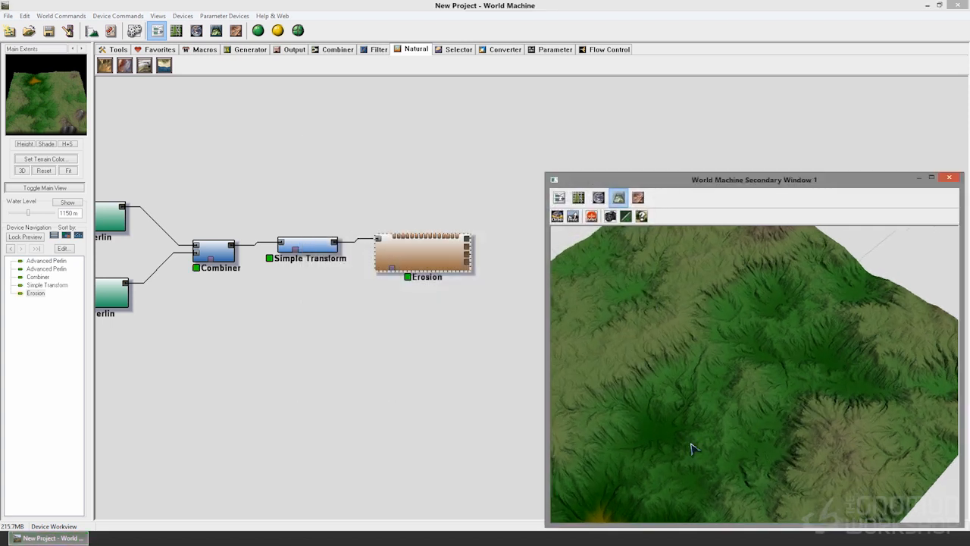
pyautogui.moveTo(719, 477); pyautogui.dragTo(674, 404)
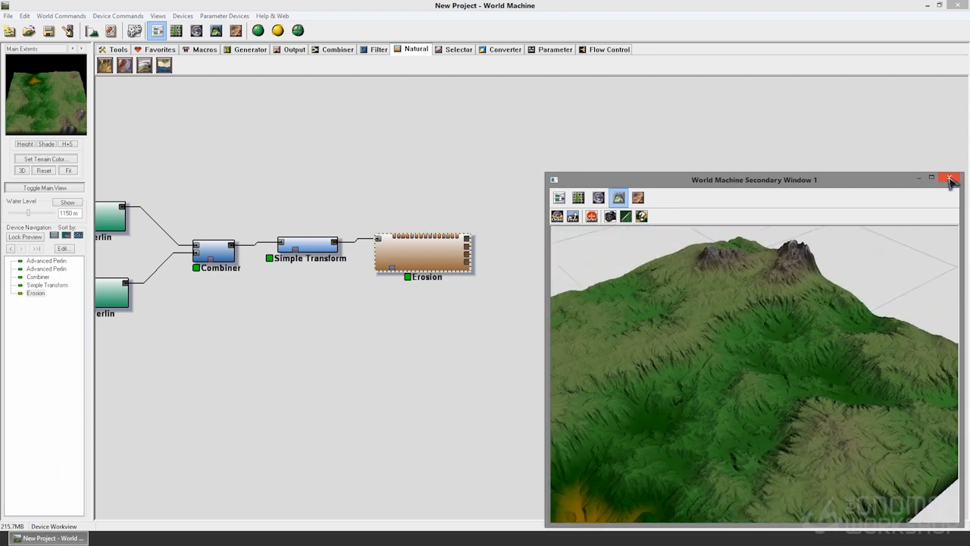
# Move the secondary window out of the way and examine the eroded terrain in the main 3D view, down to near ground level
pyautogui.moveTo(766, 184); pyautogui.dragTo(753, 513)
pyautogui.click(671, 444)
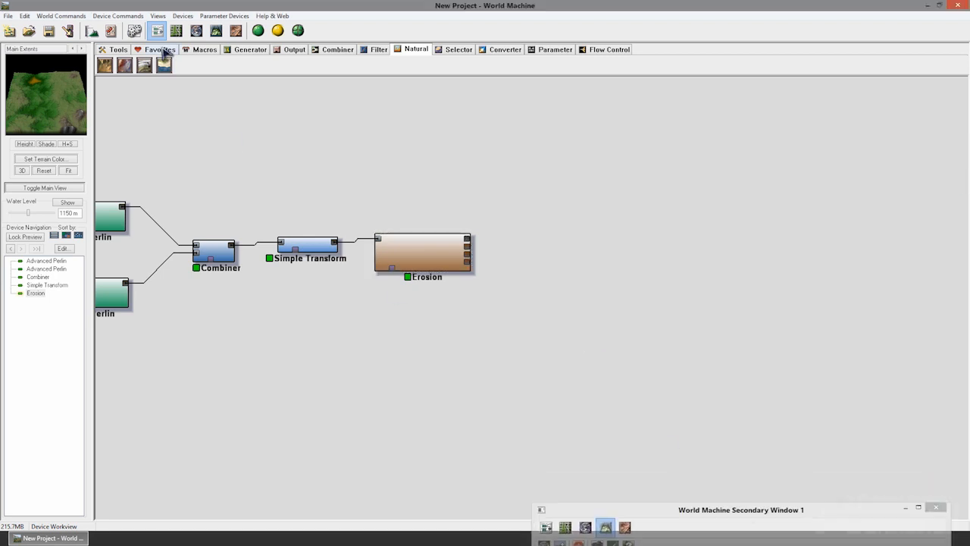
pyautogui.click(216, 31)
pyautogui.scroll(3, 369, 258)
pyautogui.scroll(-3, 340, 251)
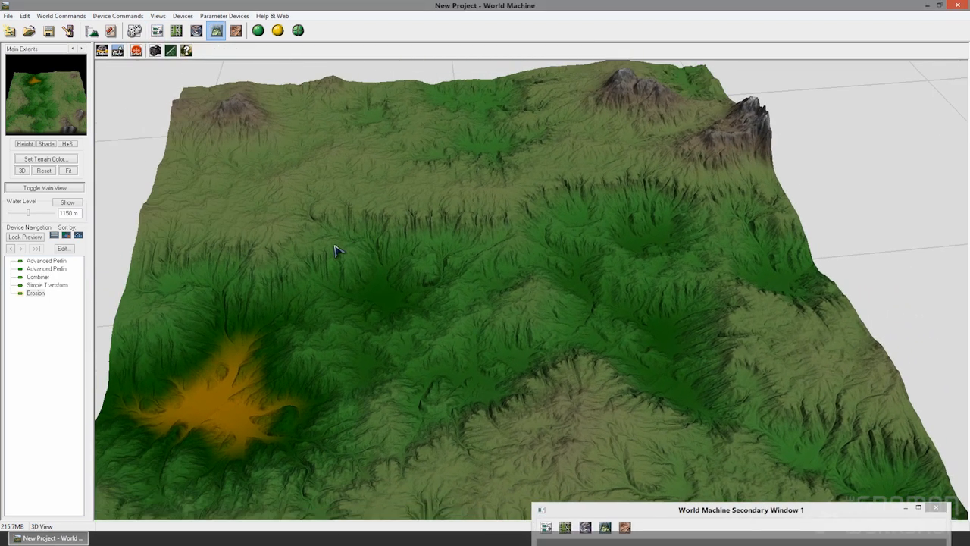
pyautogui.scroll(3, 352, 258)
pyautogui.moveTo(562, 450); pyautogui.dragTo(321, 372)
pyautogui.scroll(2, 464, 369)
pyautogui.moveTo(463, 370); pyautogui.dragTo(510, 235)
pyautogui.moveTo(480, 354); pyautogui.dragTo(413, 392)
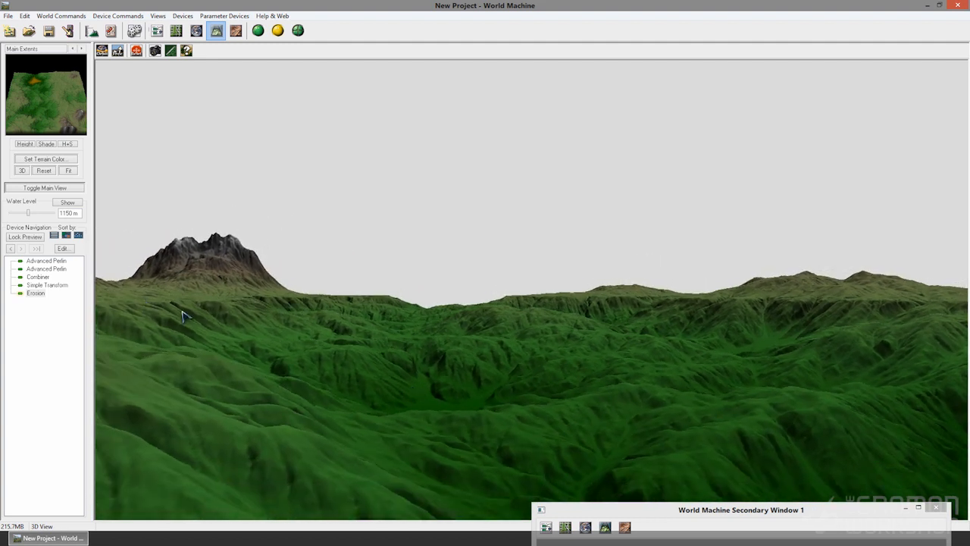
pyautogui.moveTo(570, 395); pyautogui.dragTo(557, 399)
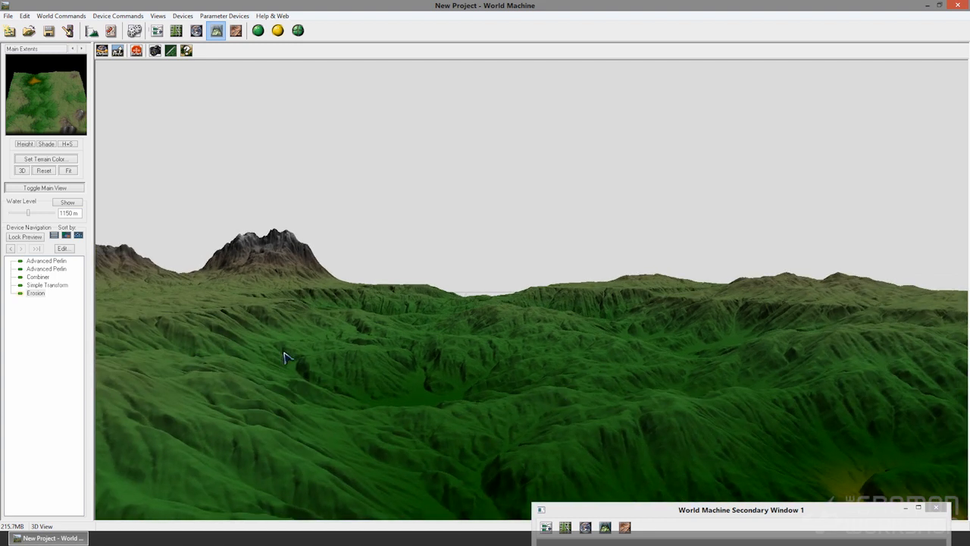
# Review the terrain at each stage of the network: both Advanced Perlins, the Combiner, the Simple Transform and the Erosion
pyautogui.click(47, 278)
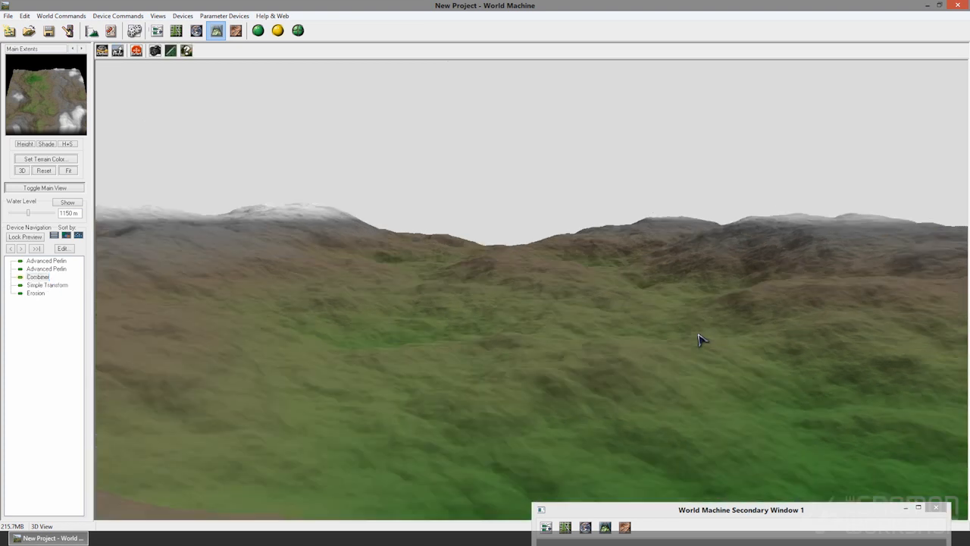
pyautogui.moveTo(701, 339); pyautogui.dragTo(669, 396)
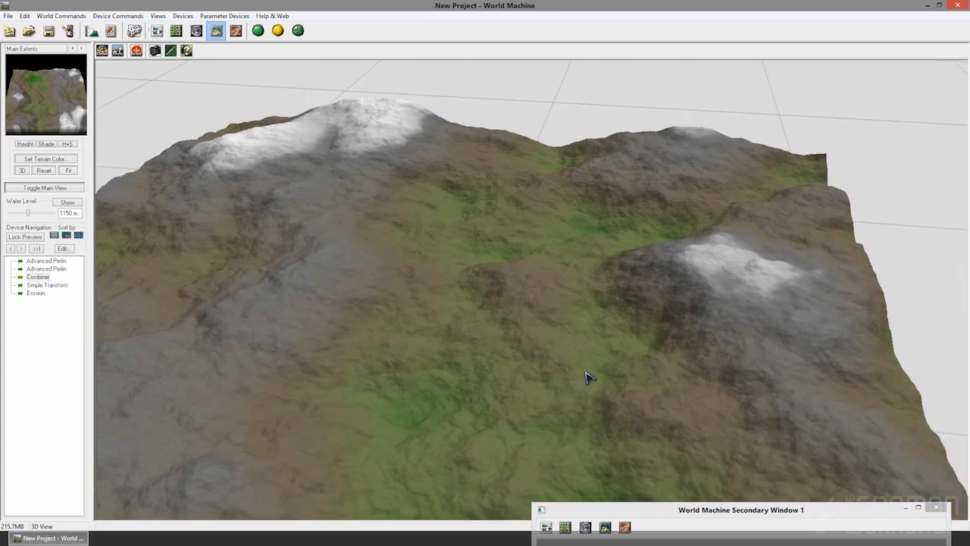
pyautogui.click(52, 261)
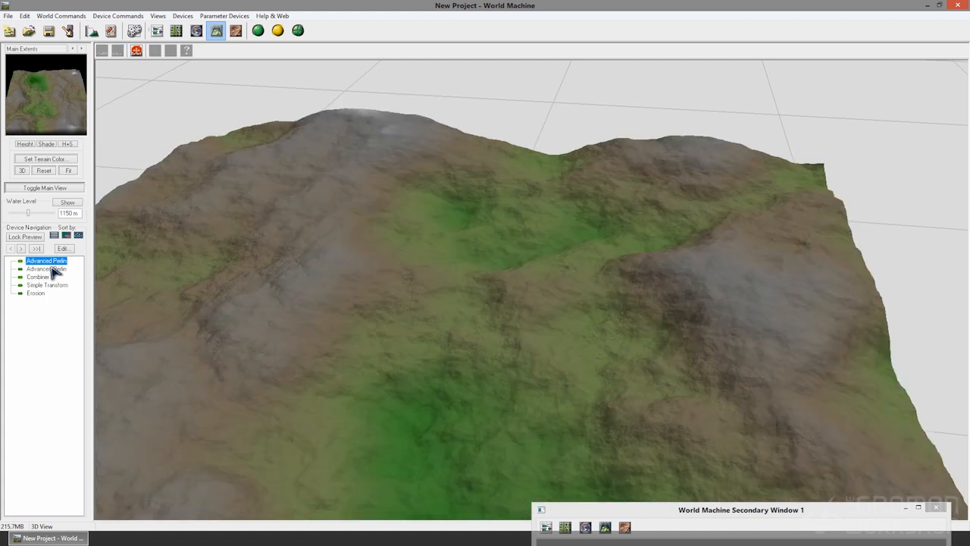
pyautogui.click(51, 268)
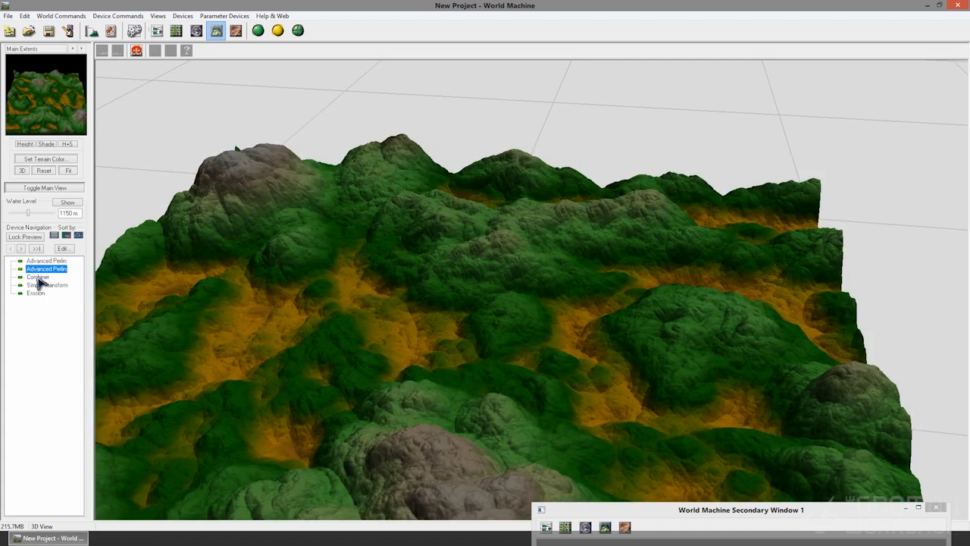
pyautogui.click(38, 278)
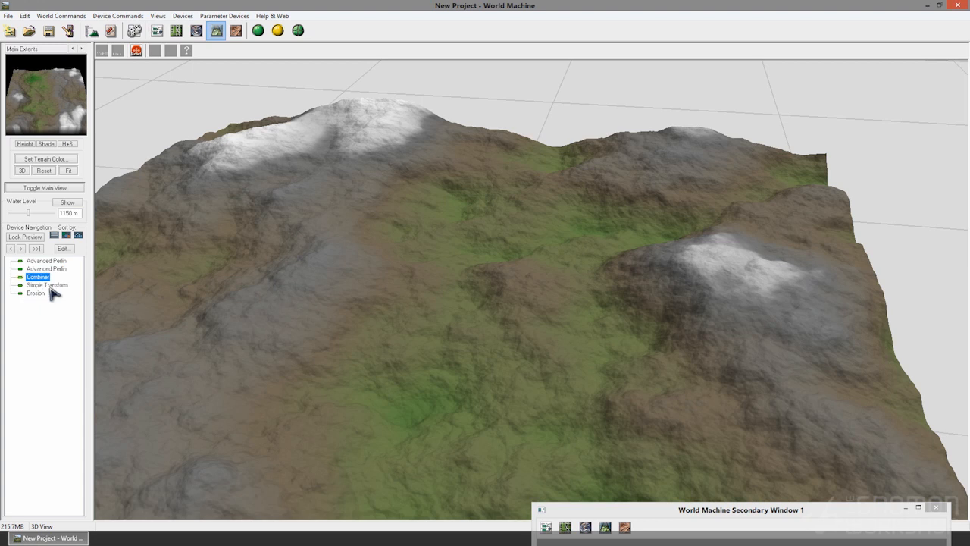
pyautogui.click(52, 285)
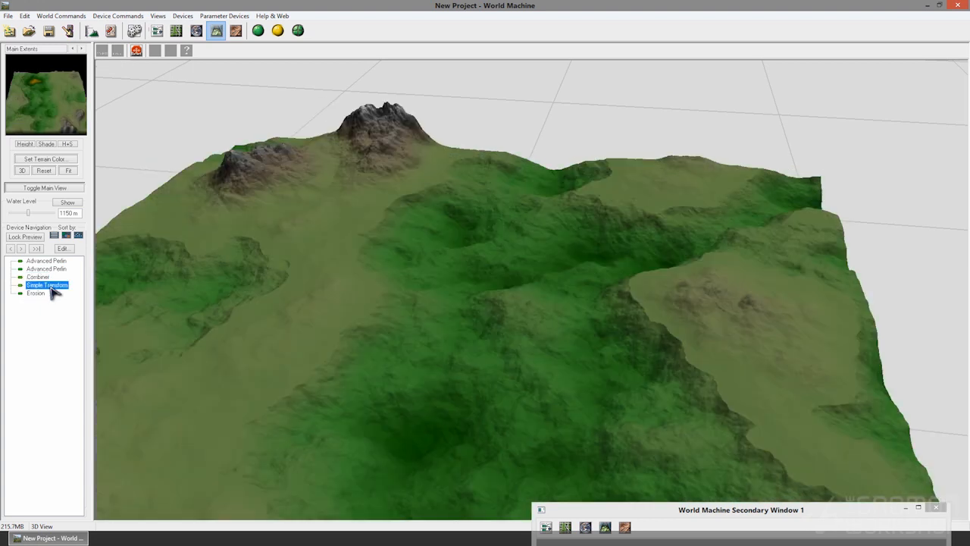
pyautogui.click(38, 293)
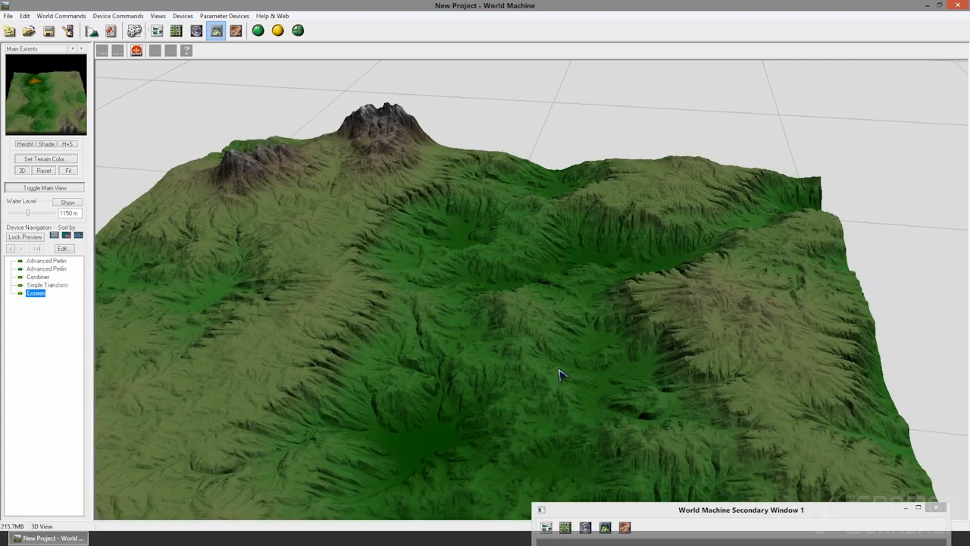
# Fly in close over the eroded slopes and valleys to examine the carved channels
pyautogui.moveTo(615, 282); pyautogui.dragTo(577, 328)
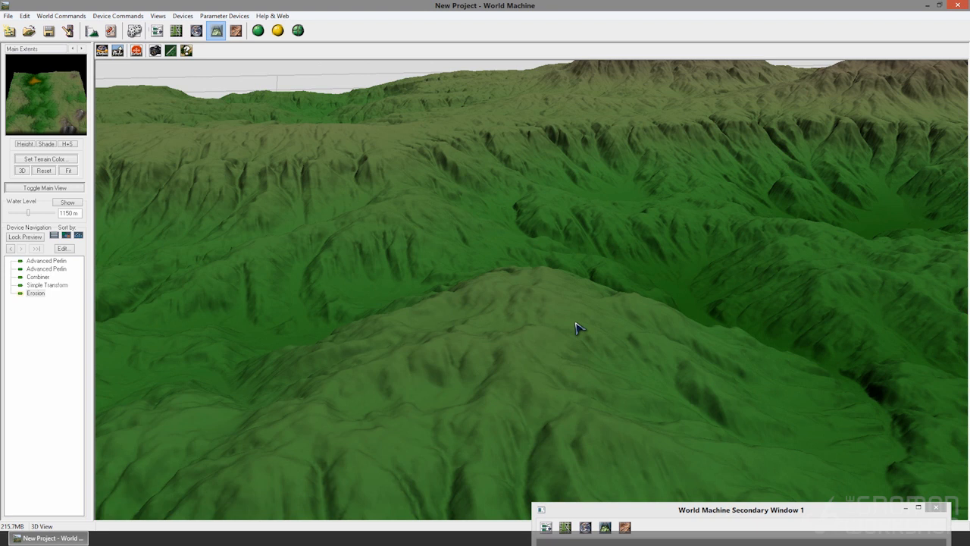
pyautogui.press('d')
pyautogui.press('w')
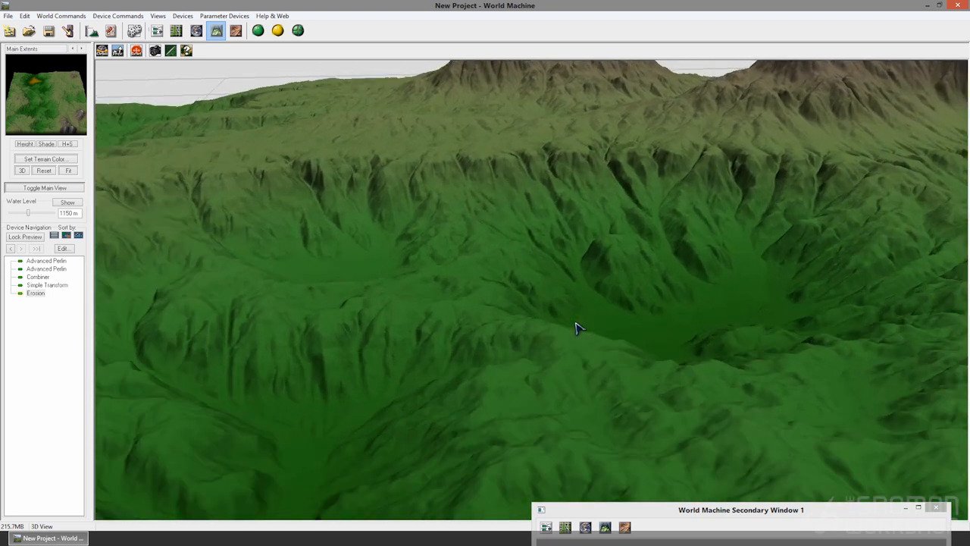
pyautogui.press('w')
pyautogui.moveTo(528, 269); pyautogui.dragTo(584, 318)
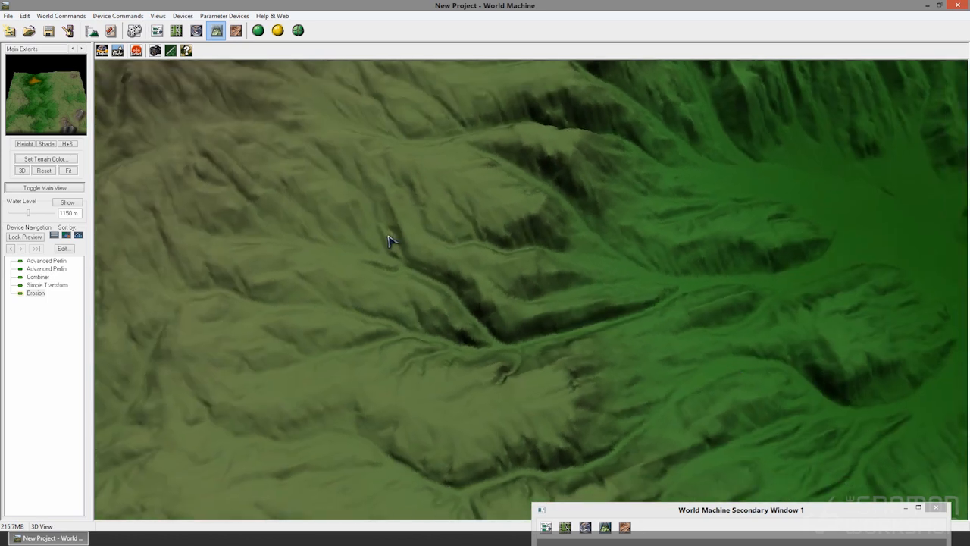
# Return to the device network and restore the secondary 3D window beside it, keeping the Erosion device in sight
pyautogui.click(157, 30)
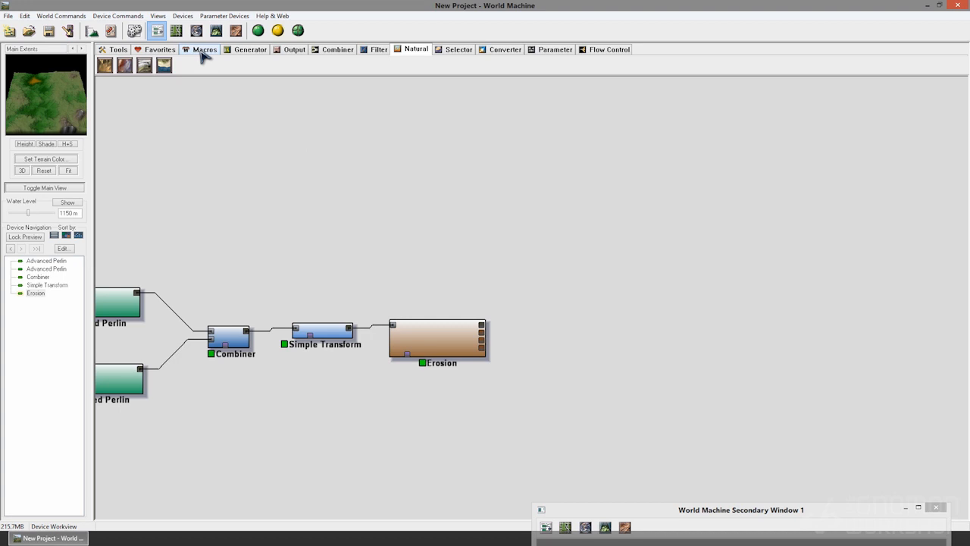
pyautogui.click(165, 51)
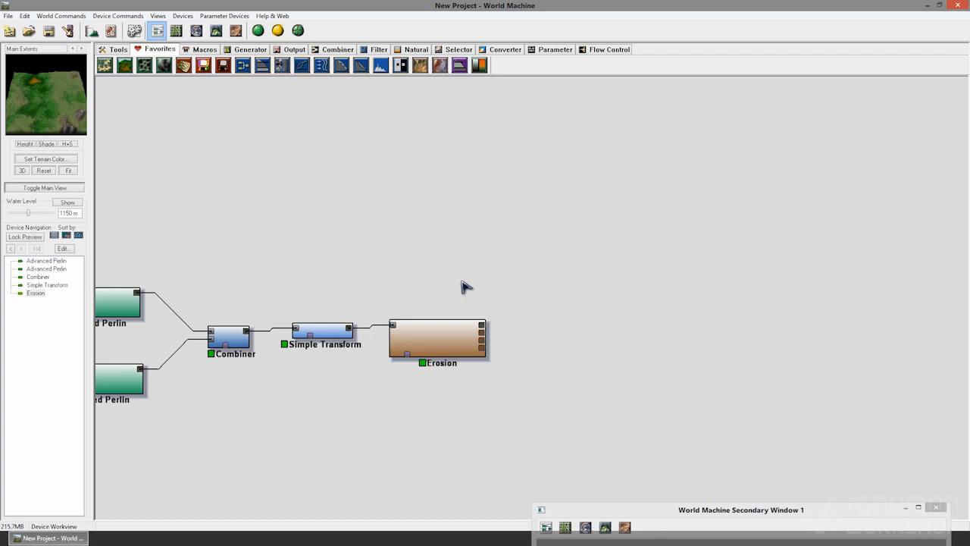
pyautogui.moveTo(439, 389); pyautogui.dragTo(556, 369, button='right')
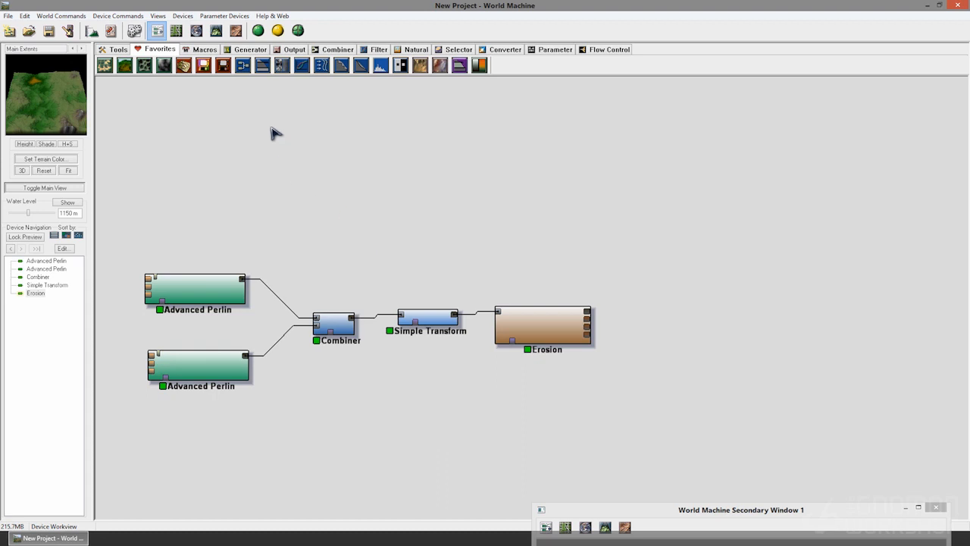
pyautogui.moveTo(690, 513); pyautogui.dragTo(678, 178)
pyautogui.click(609, 197)
pyautogui.moveTo(417, 268); pyautogui.dragTo(323, 247, button='right')
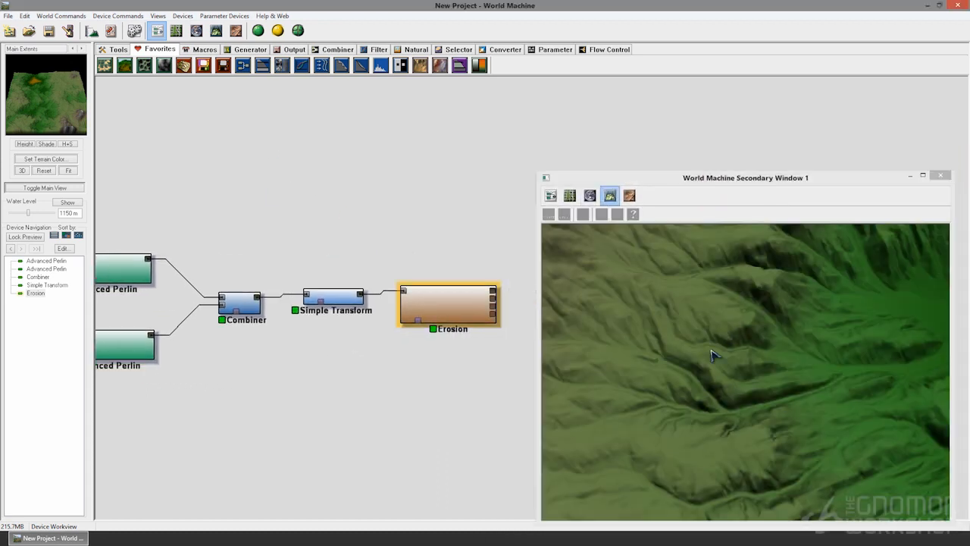
# Select the Erosion device and reframe its terrain from a wider angle in the secondary 3D window
pyautogui.click(453, 302)
pyautogui.moveTo(723, 396); pyautogui.dragTo(874, 389)
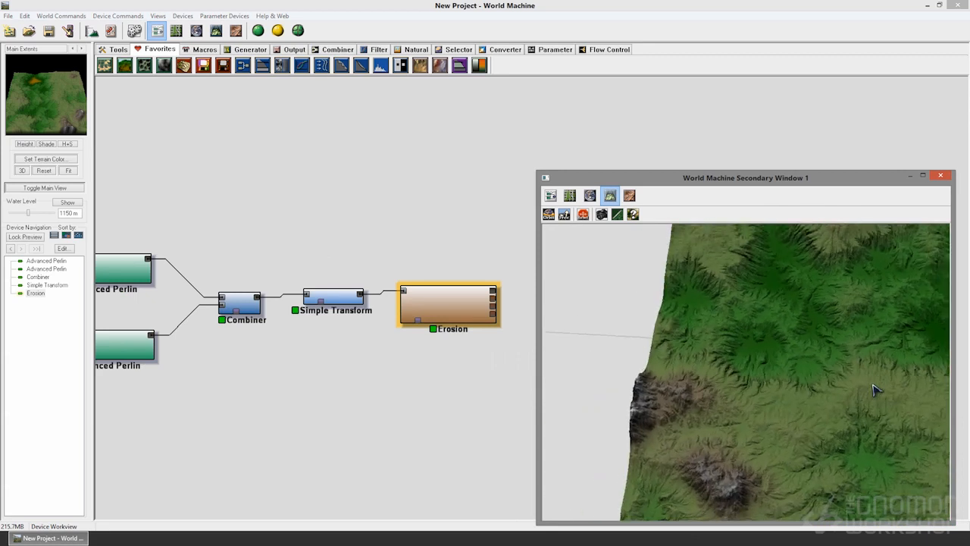
pyautogui.click(582, 216)
pyautogui.moveTo(784, 382); pyautogui.dragTo(743, 431)
# Add an Overlay View output device to the right of the Erosion device, leaving space between them, and show the favorite devices
pyautogui.moveTo(394, 343); pyautogui.dragTo(232, 360)
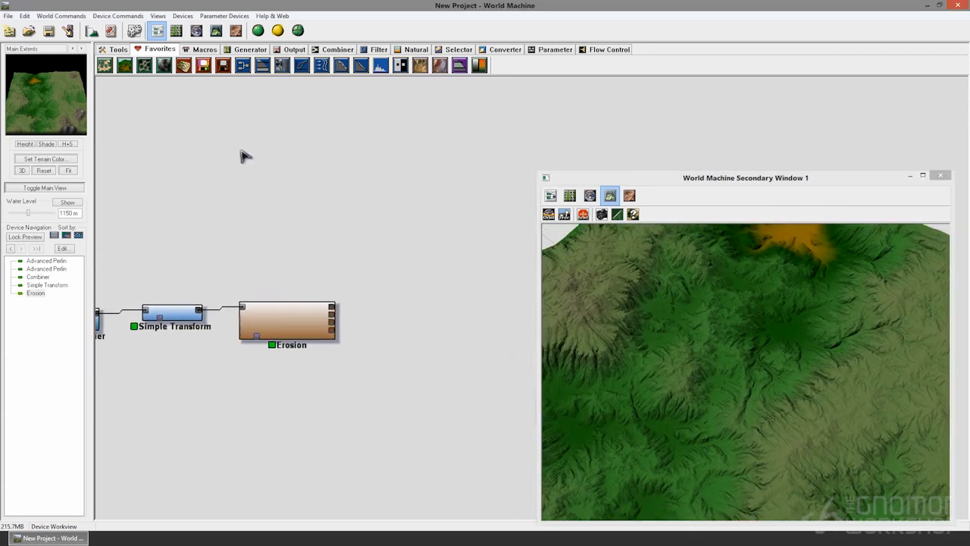
pyautogui.moveTo(416, 222); pyautogui.dragTo(334, 220)
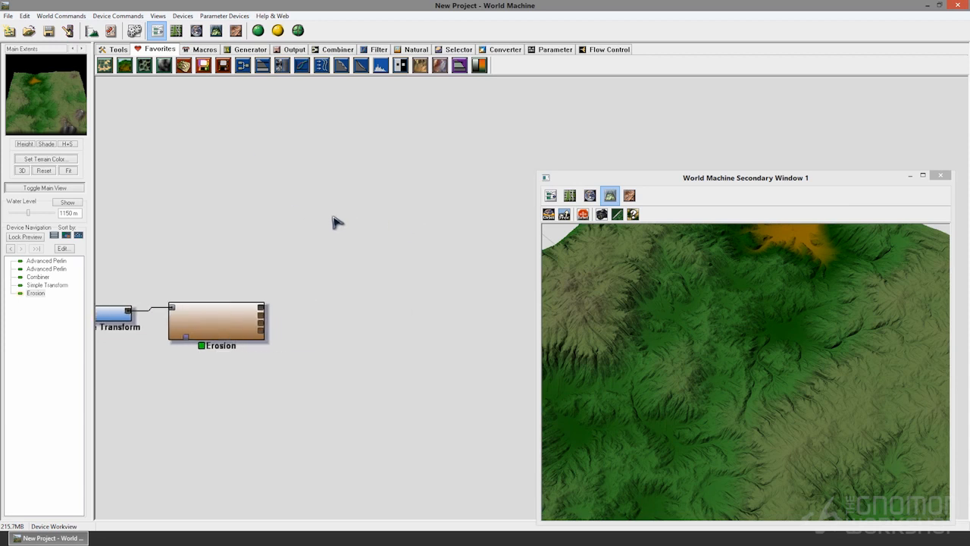
pyautogui.click(286, 51)
pyautogui.moveTo(184, 65); pyautogui.dragTo(475, 296)
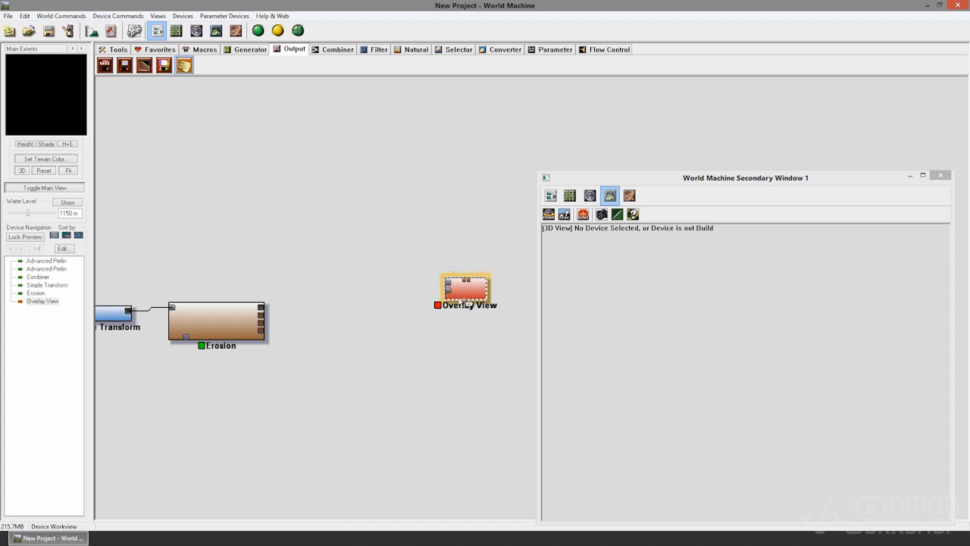
pyautogui.moveTo(450, 287); pyautogui.dragTo(460, 285)
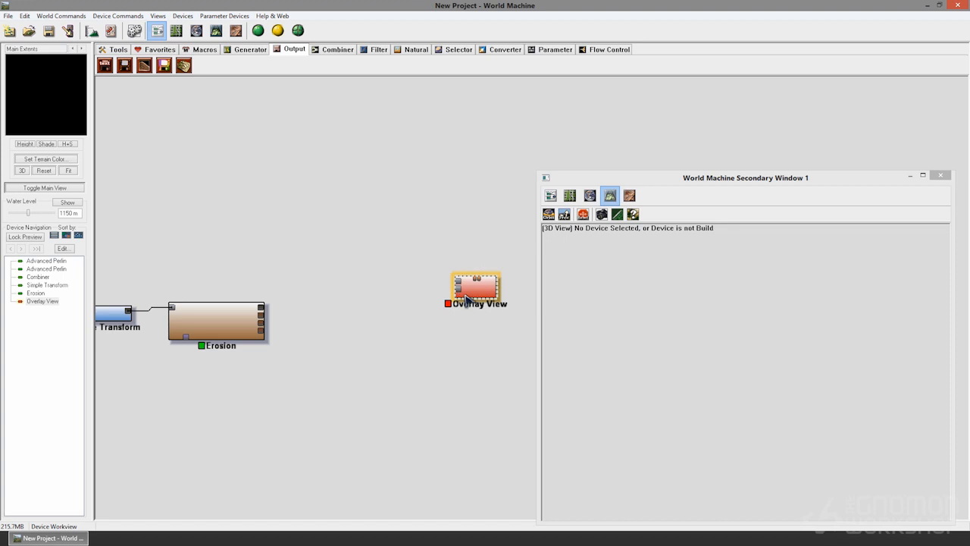
pyautogui.click(159, 49)
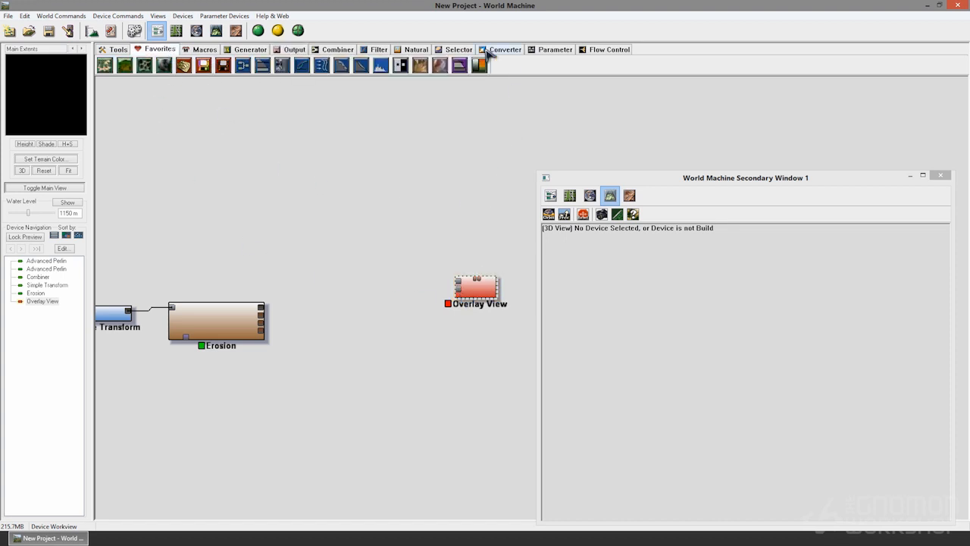
# Add a Colorizer converter device between the Erosion and Overlay View devices, slightly below them
pyautogui.click(409, 53)
pyautogui.click(453, 53)
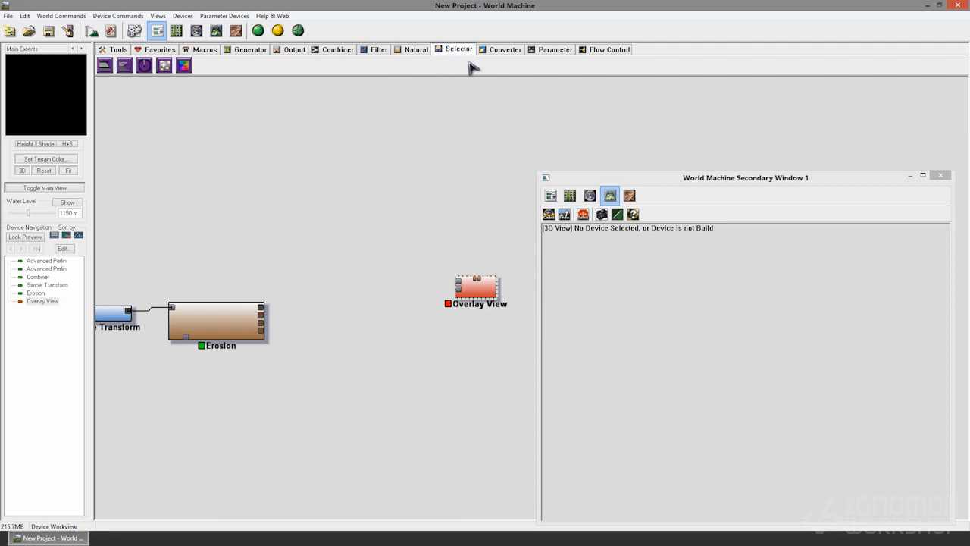
pyautogui.click(503, 54)
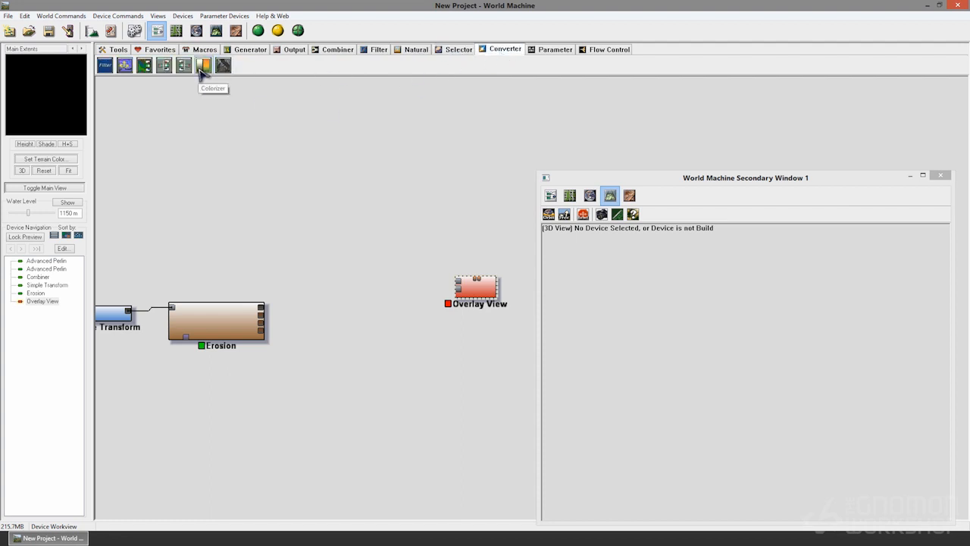
pyautogui.moveTo(201, 66); pyautogui.dragTo(379, 368)
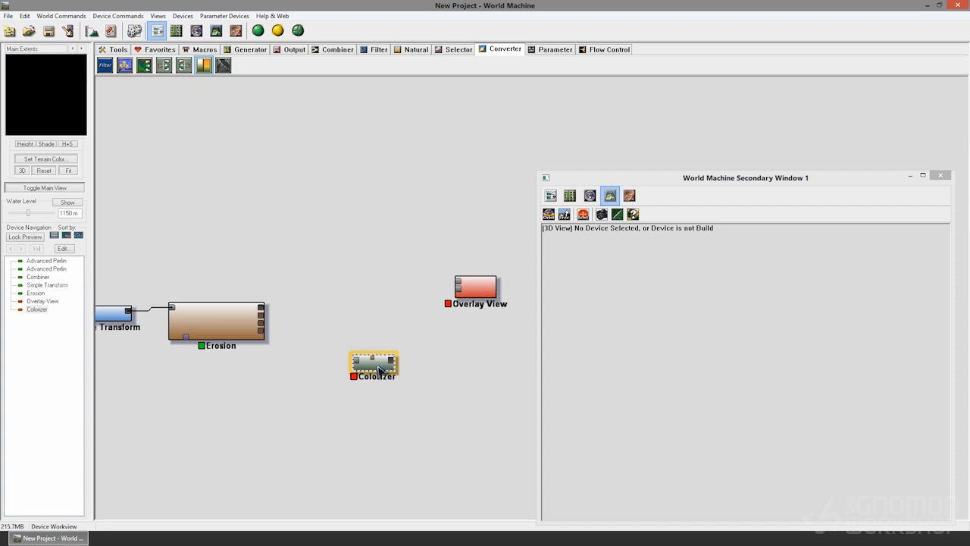
# Apply the D1 gradient preset to the Colorizer
pyautogui.doubleClick(378, 368)
pyautogui.click(338, 191)
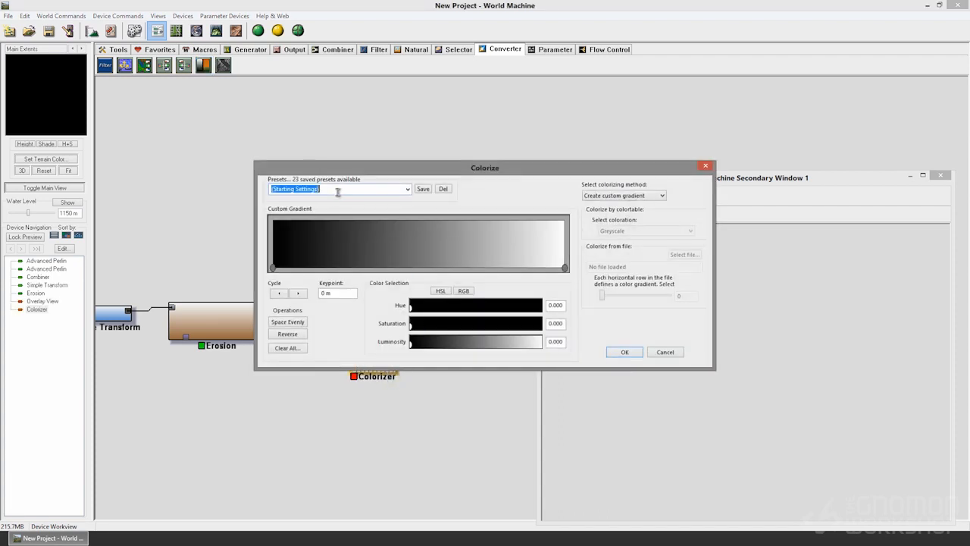
pyautogui.click(407, 189)
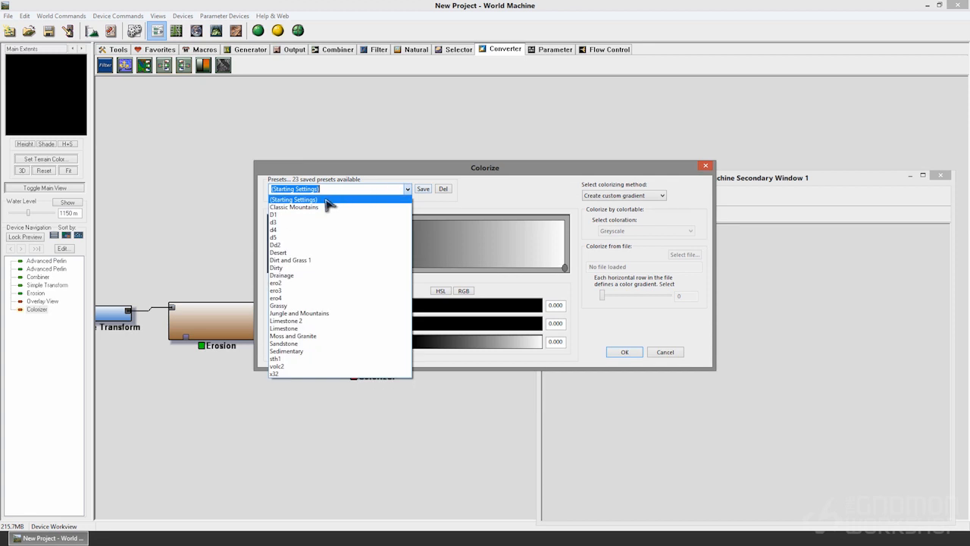
pyautogui.click(308, 216)
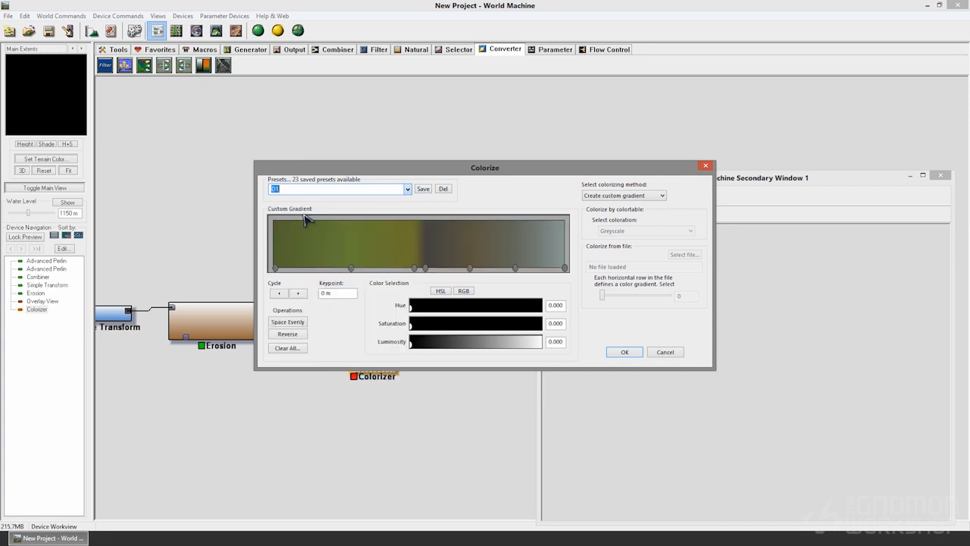
pyautogui.click(618, 352)
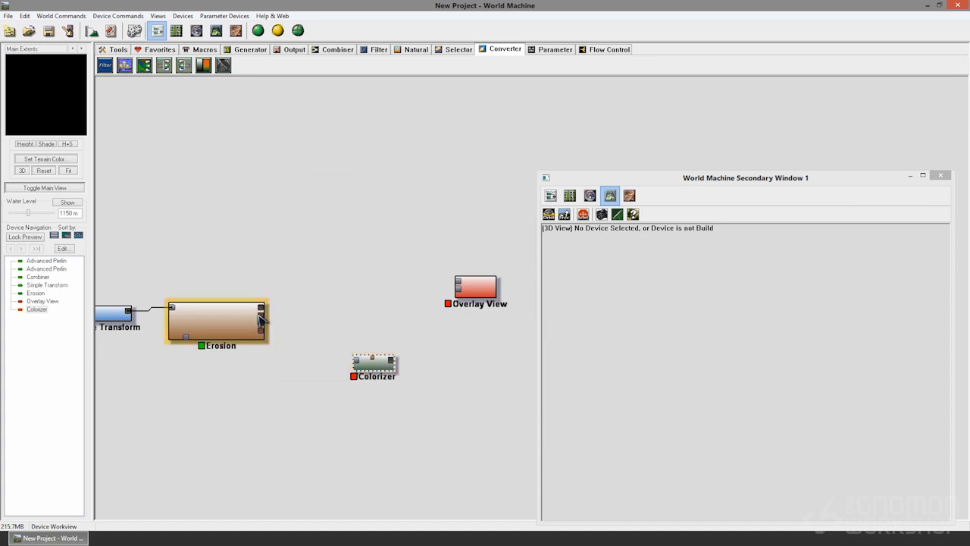
# Connect Erosion's primary output to the Overlay View and Colorizer, feed the Colorizer into Overlay View's second input, and view the coloured terrain
pyautogui.moveTo(261, 309); pyautogui.dragTo(459, 283)
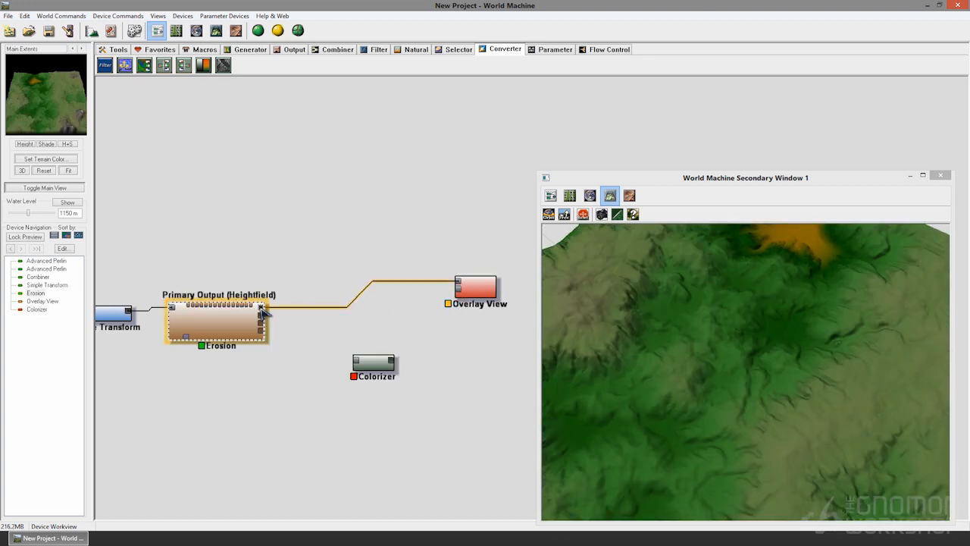
pyautogui.click(458, 293)
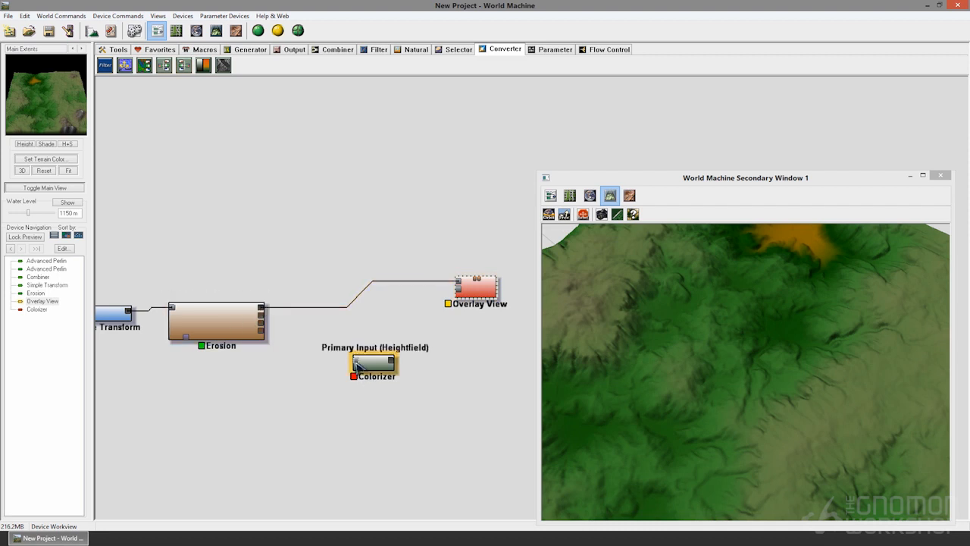
pyautogui.moveTo(358, 367); pyautogui.dragTo(262, 309)
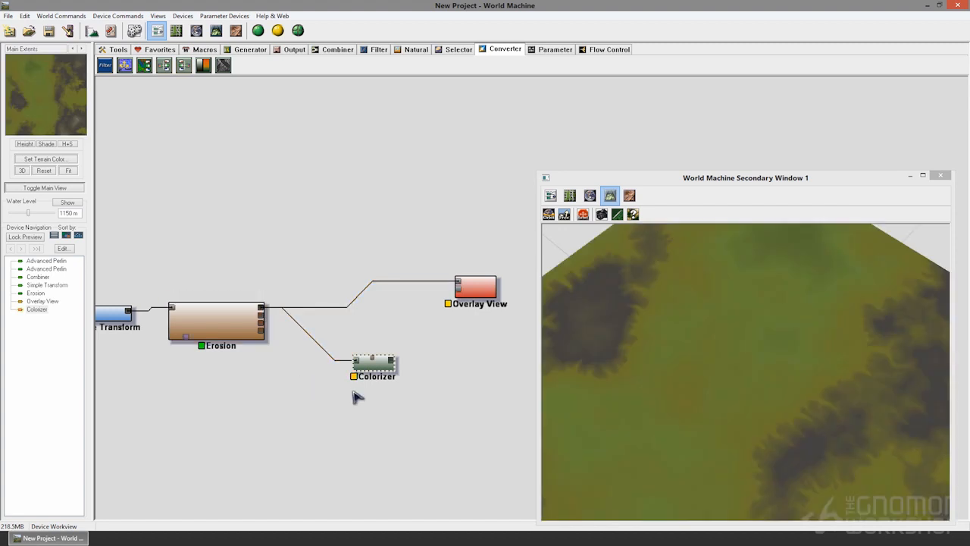
pyautogui.moveTo(437, 315); pyautogui.dragTo(459, 290)
pyautogui.click(475, 295)
pyautogui.moveTo(751, 342); pyautogui.dragTo(879, 342)
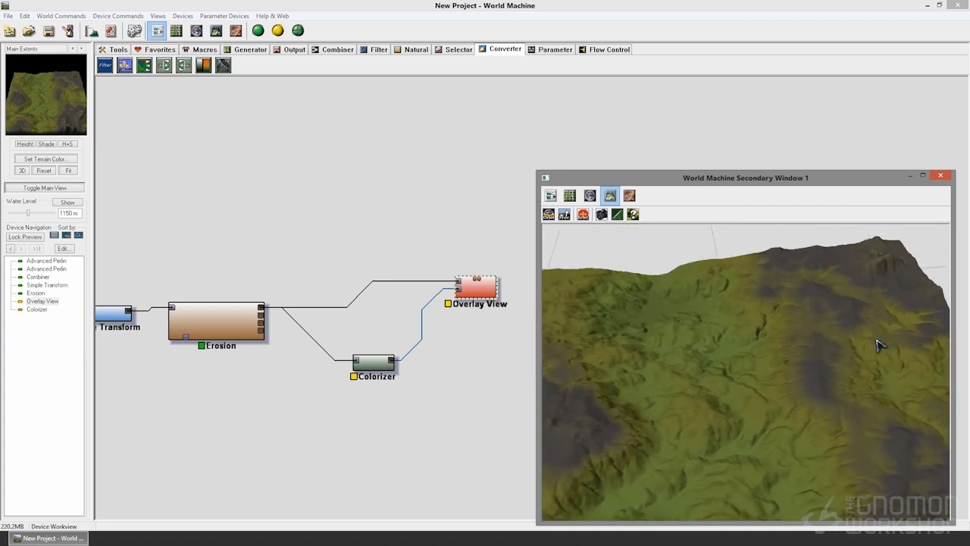
# Review the Colorizer's custom gradient and compare it with the height-based colouring on the Overlay View terrain
pyautogui.click(386, 369)
pyautogui.doubleClick(387, 369)
pyautogui.moveTo(509, 167); pyautogui.dragTo(364, 80)
pyautogui.click(420, 176)
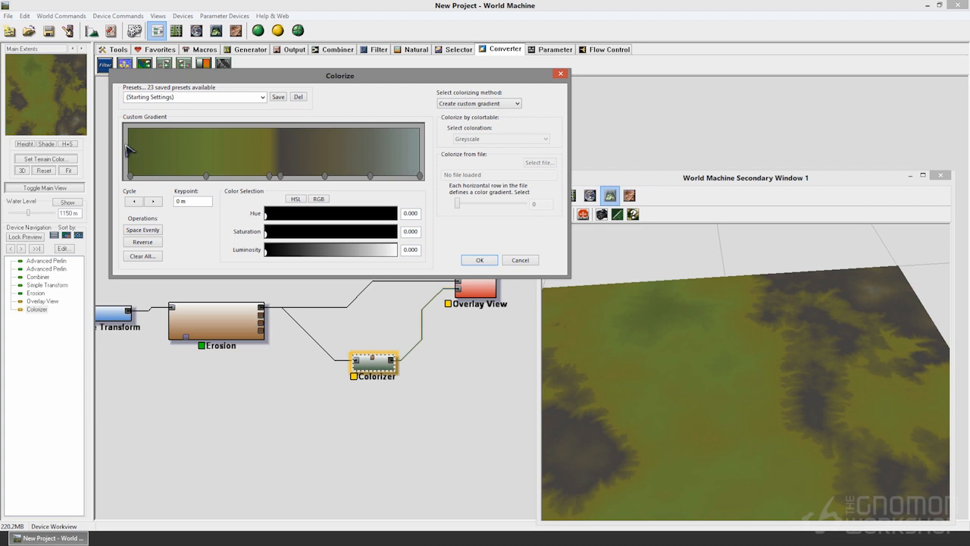
pyautogui.click(481, 260)
pyautogui.click(489, 292)
pyautogui.moveTo(721, 372); pyautogui.dragTo(663, 440)
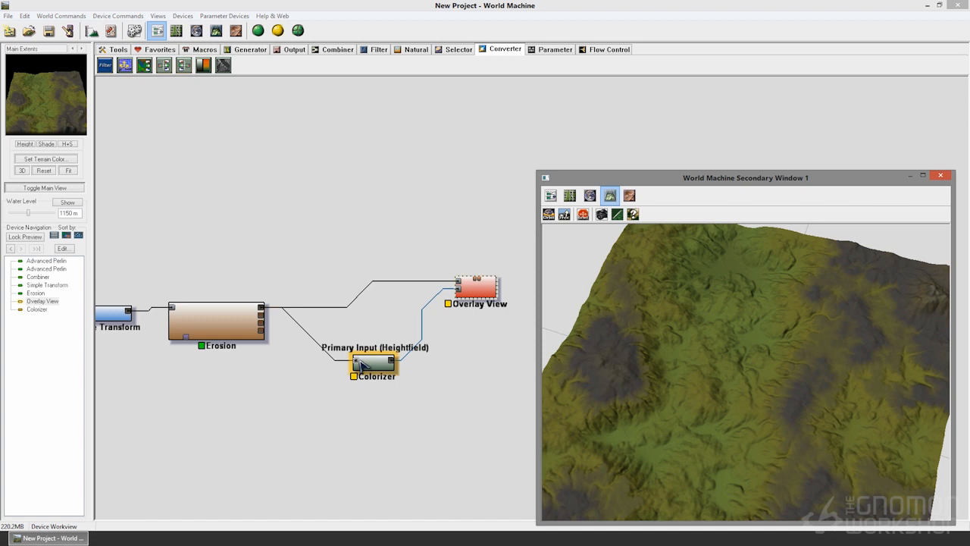
# Rewire the Colorizer's input to Erosion's flow map output and view the overlay up close in 3D
pyautogui.moveTo(311, 392); pyautogui.dragTo(408, 398)
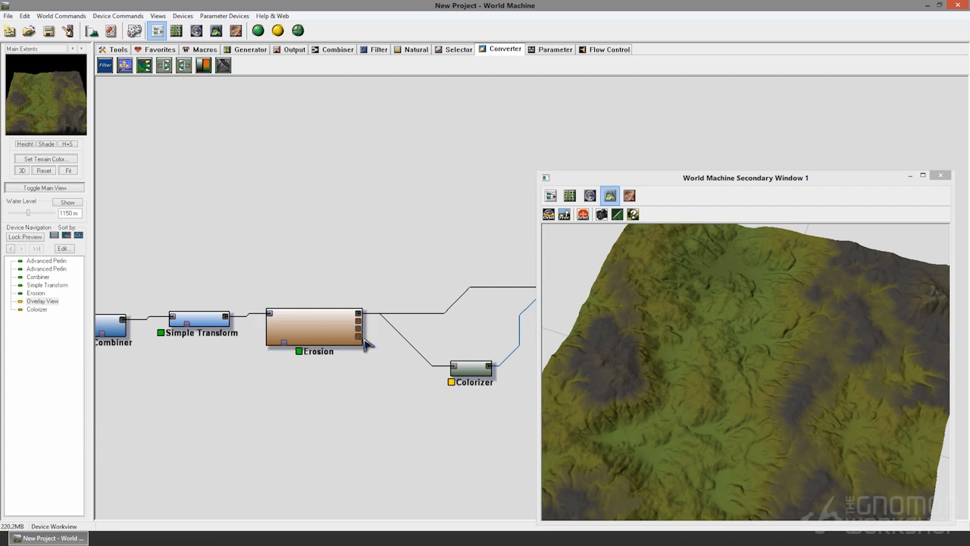
pyautogui.moveTo(457, 371); pyautogui.dragTo(359, 321)
pyautogui.moveTo(388, 368); pyautogui.dragTo(241, 373, button='right')
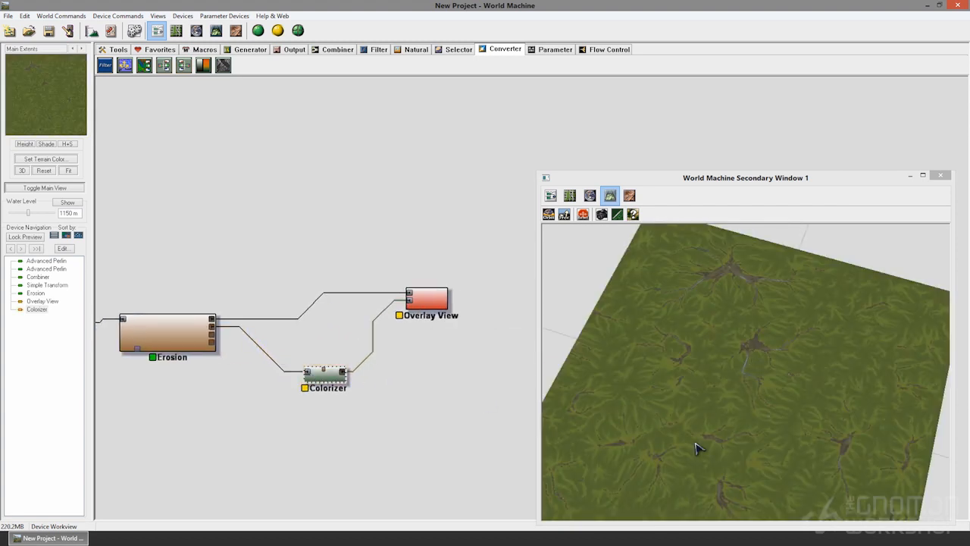
pyautogui.click(434, 312)
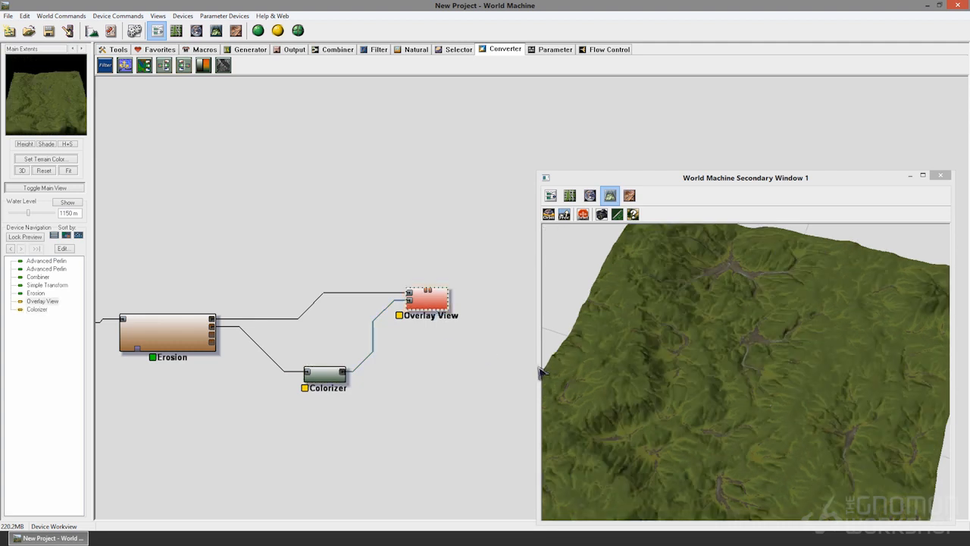
pyautogui.moveTo(791, 442); pyautogui.dragTo(697, 390)
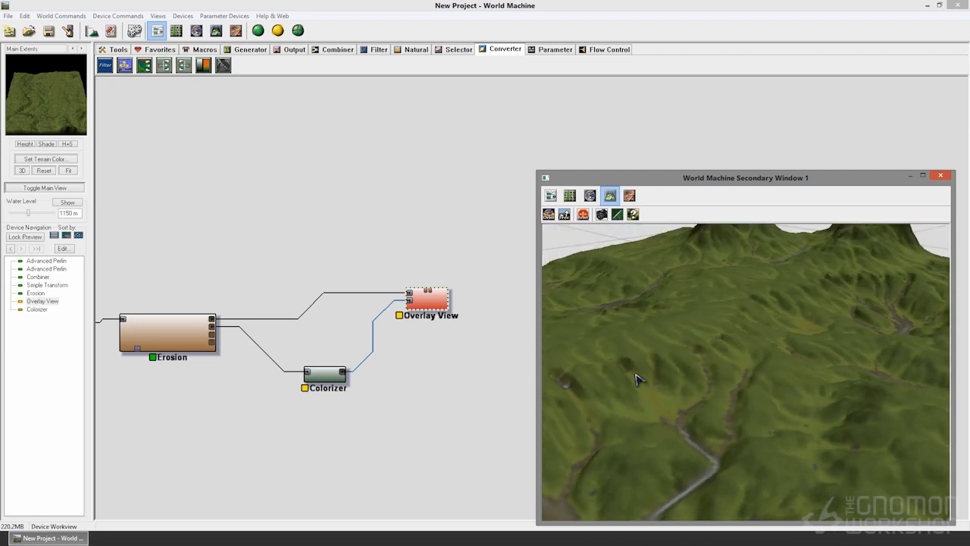
# Build the world and enlarge the secondary 3D window to show more of the overlay terrain
pyautogui.click(258, 31)
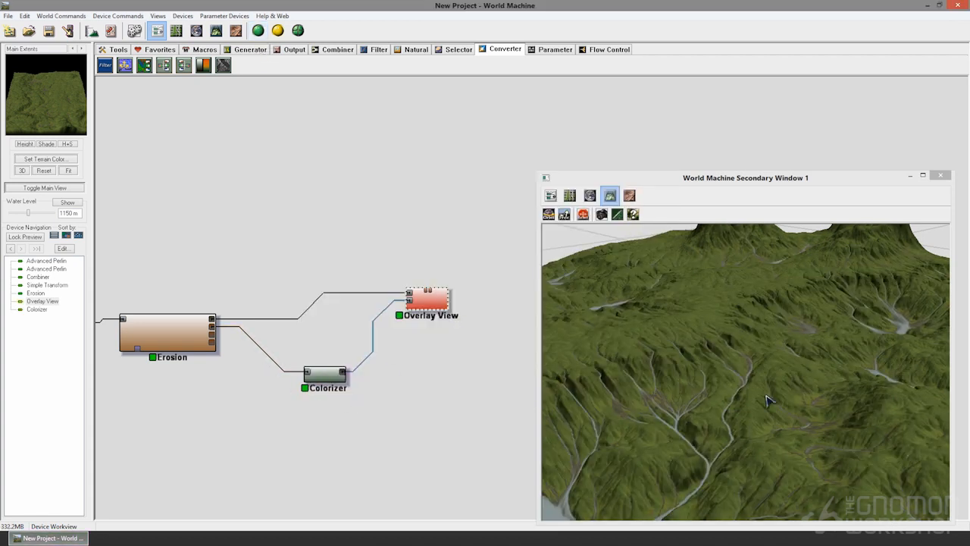
pyautogui.moveTo(768, 395); pyautogui.dragTo(730, 426)
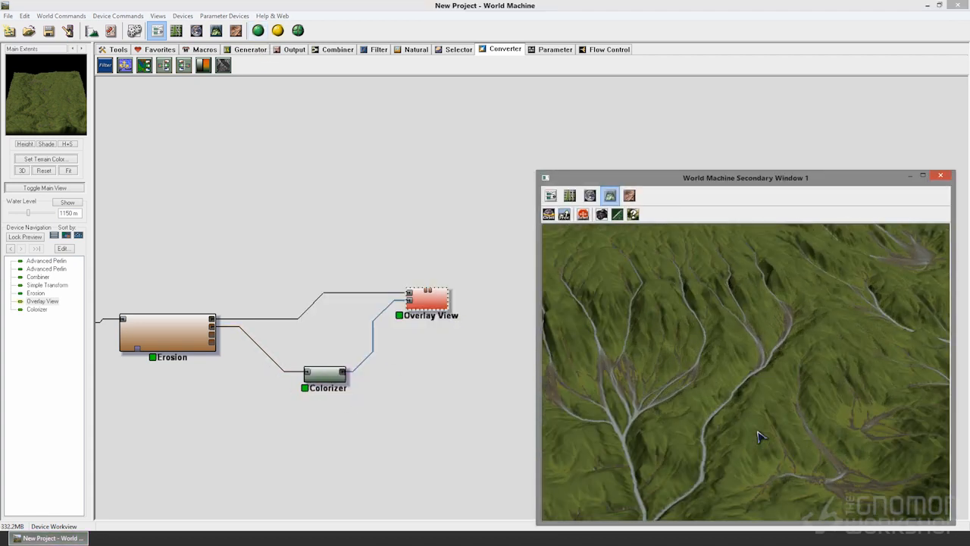
pyautogui.moveTo(537, 171); pyautogui.dragTo(254, 24)
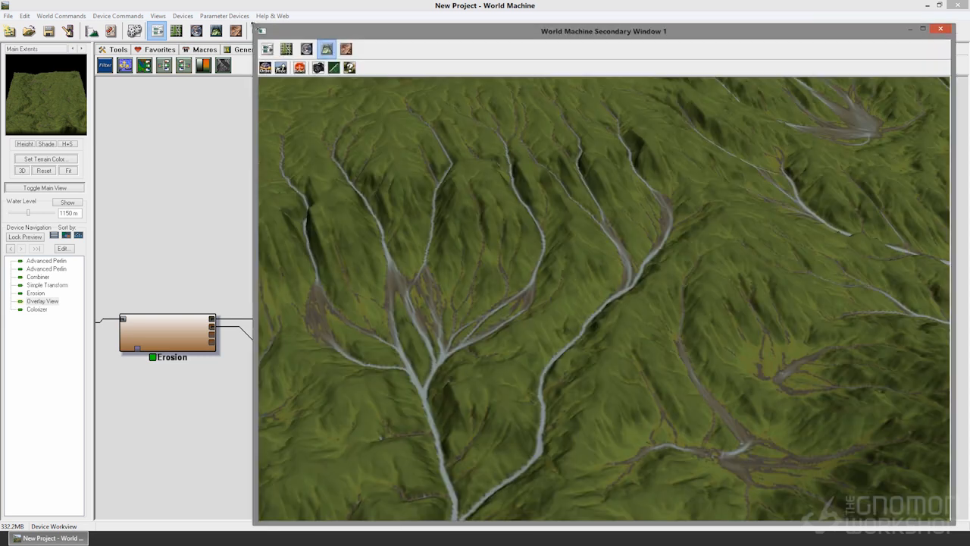
# Examine the coloured flow channels across the built terrain from close and wide angles
pyautogui.moveTo(579, 291); pyautogui.dragTo(662, 233)
pyautogui.moveTo(663, 233); pyautogui.dragTo(651, 300, button='right')
pyautogui.moveTo(612, 365); pyautogui.dragTo(523, 375)
pyautogui.moveTo(756, 363); pyautogui.dragTo(558, 279)
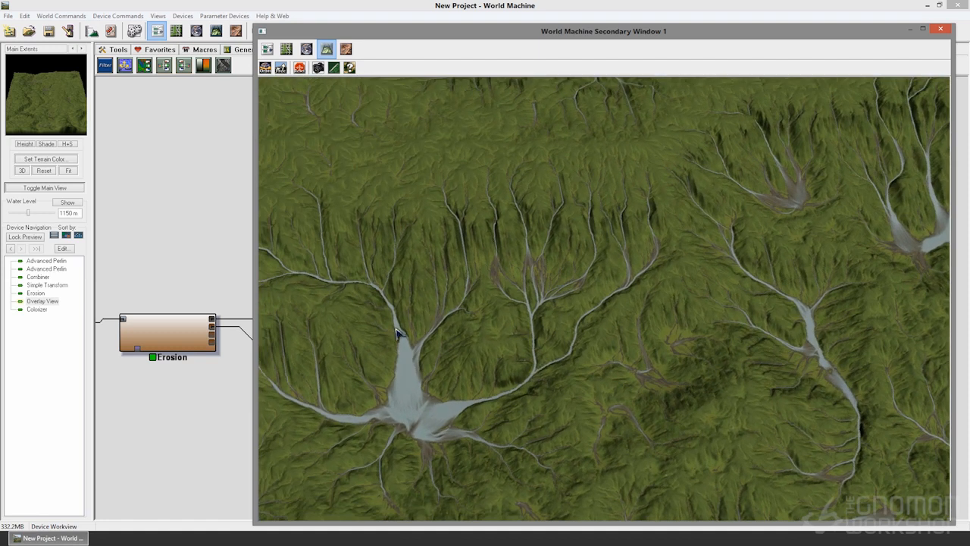
pyautogui.moveTo(762, 429); pyautogui.dragTo(509, 427)
pyautogui.moveTo(648, 363); pyautogui.dragTo(664, 265)
pyautogui.moveTo(536, 381); pyautogui.dragTo(643, 459)
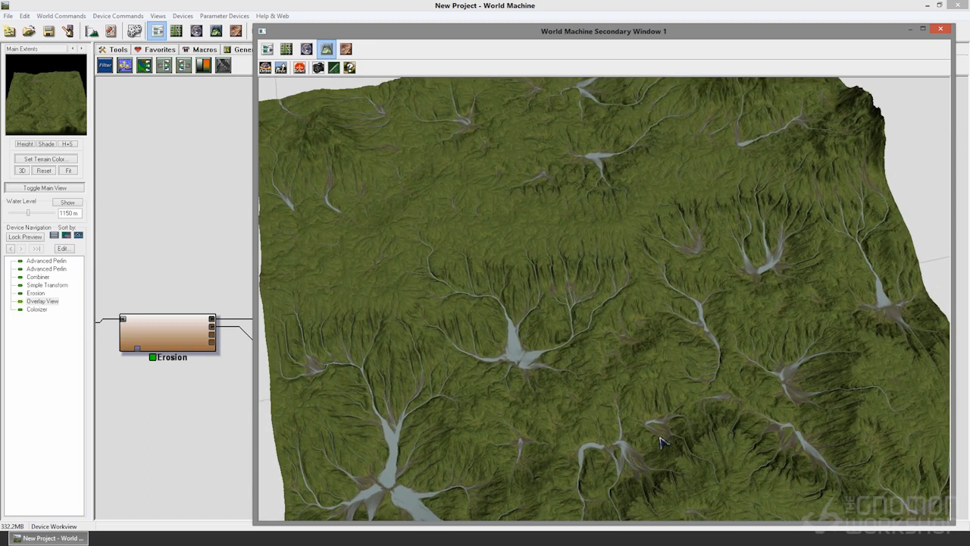
pyautogui.scroll(2, 688, 420)
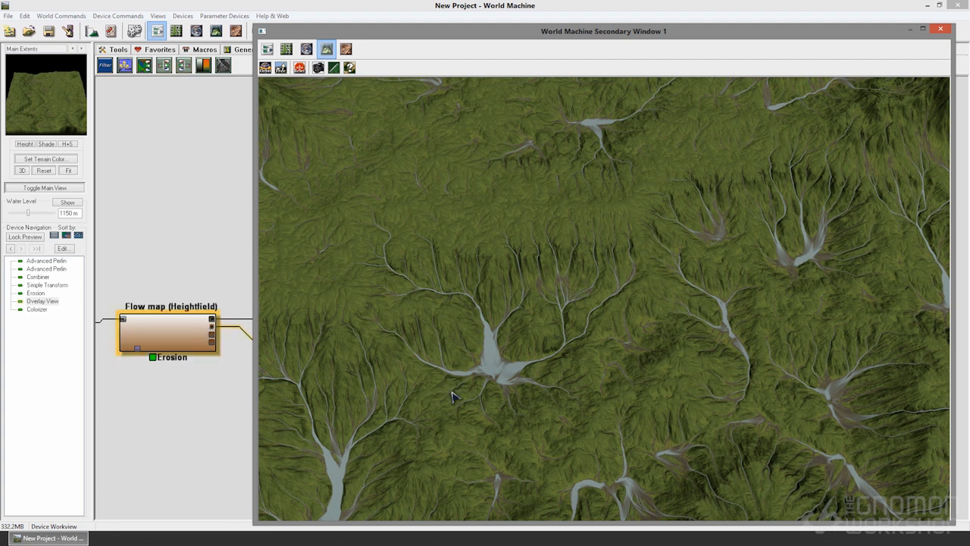
pyautogui.moveTo(445, 279); pyautogui.dragTo(522, 338)
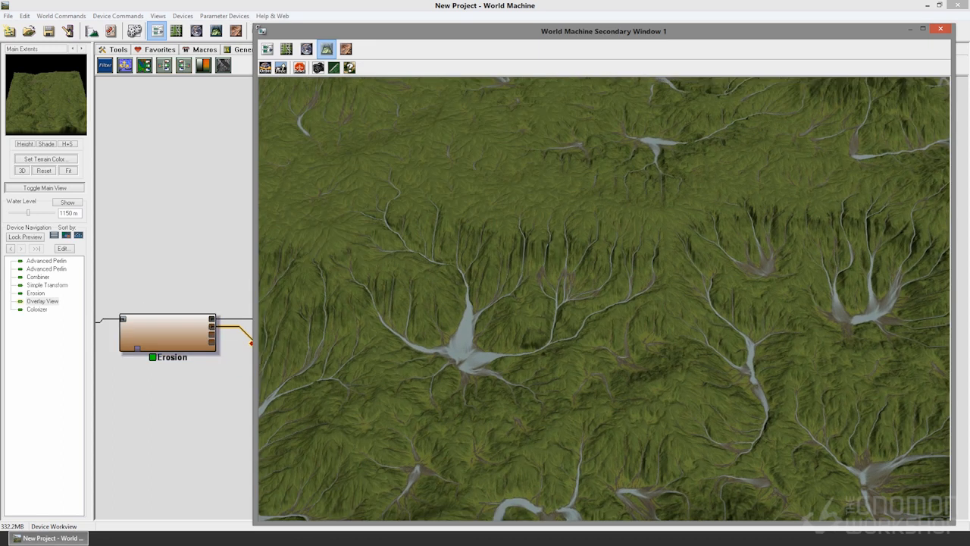
# Shrink the 3D window to reveal the network, rewire the Colorizer's input to Erosion's lowest output, and view the overlay result
pyautogui.moveTo(255, 27); pyautogui.dragTo(518, 175)
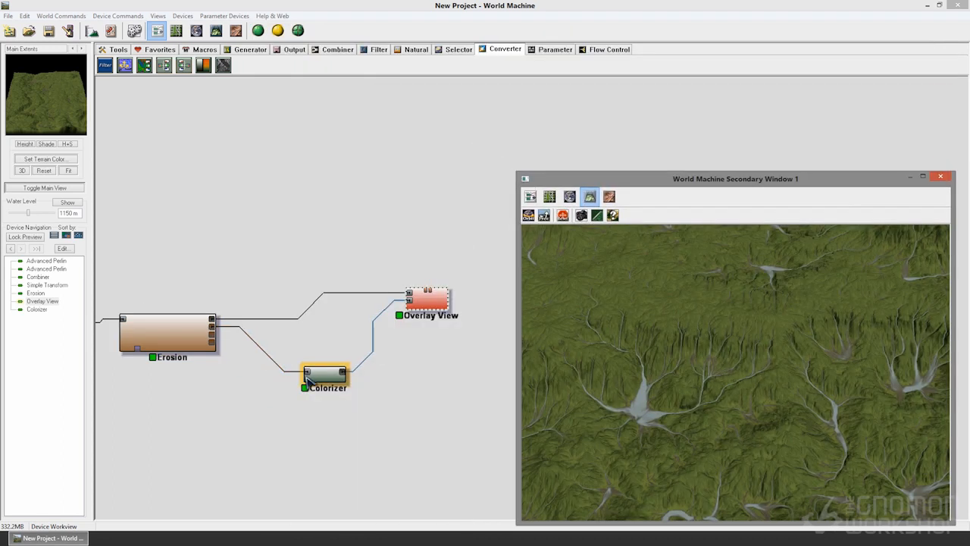
pyautogui.moveTo(307, 375); pyautogui.dragTo(215, 345)
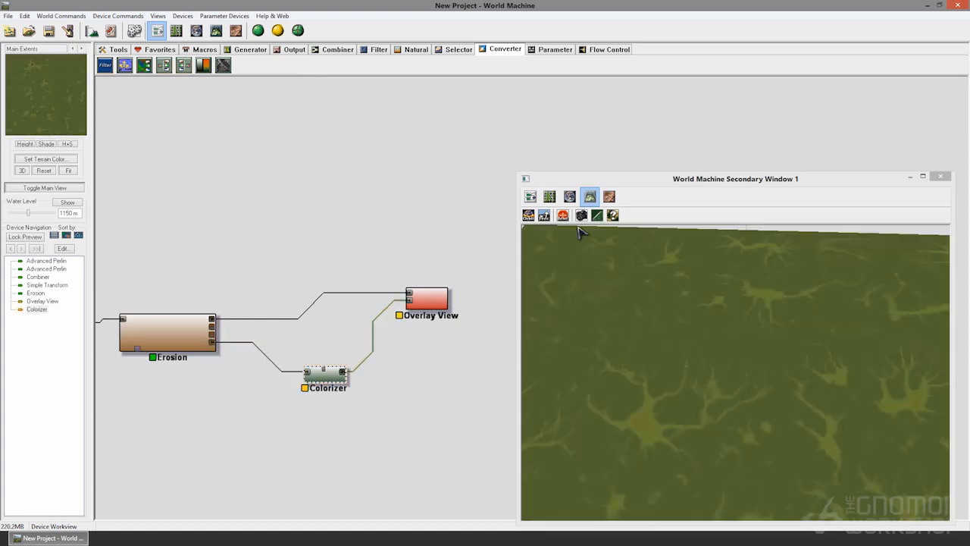
pyautogui.moveTo(519, 174); pyautogui.dragTo(472, 101)
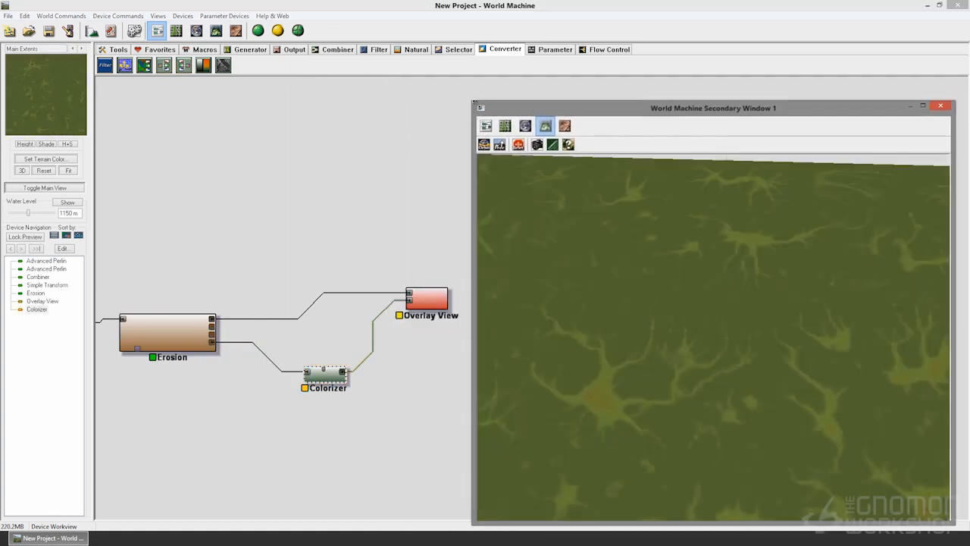
pyautogui.moveTo(788, 356); pyautogui.dragTo(725, 493)
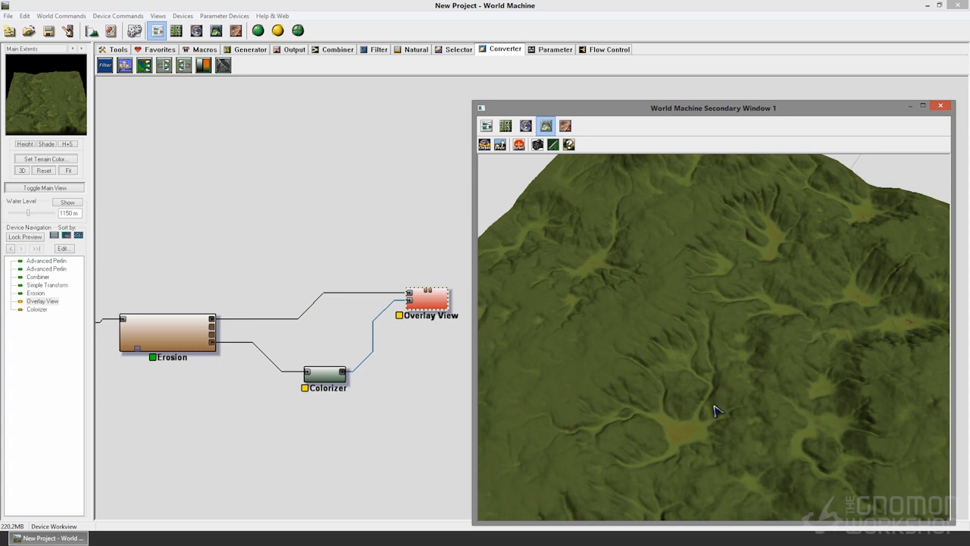
# Add a Height Output device below the Erosion and Colorizer devices
pyautogui.click(342, 385)
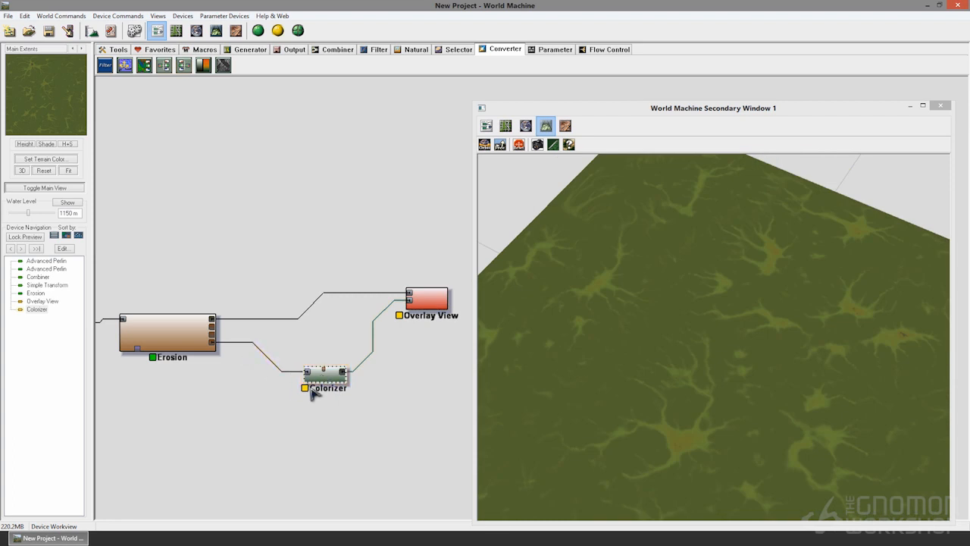
pyautogui.click(158, 49)
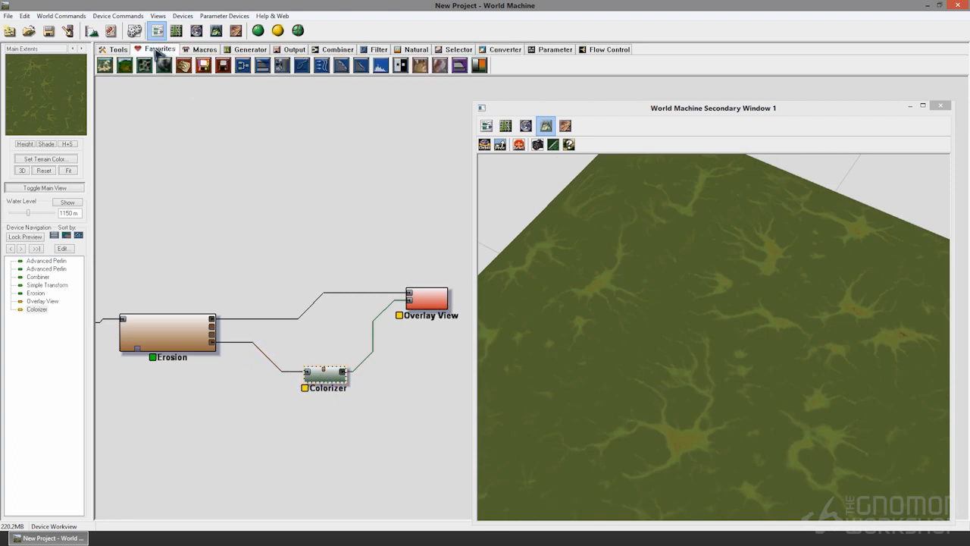
pyautogui.click(223, 65)
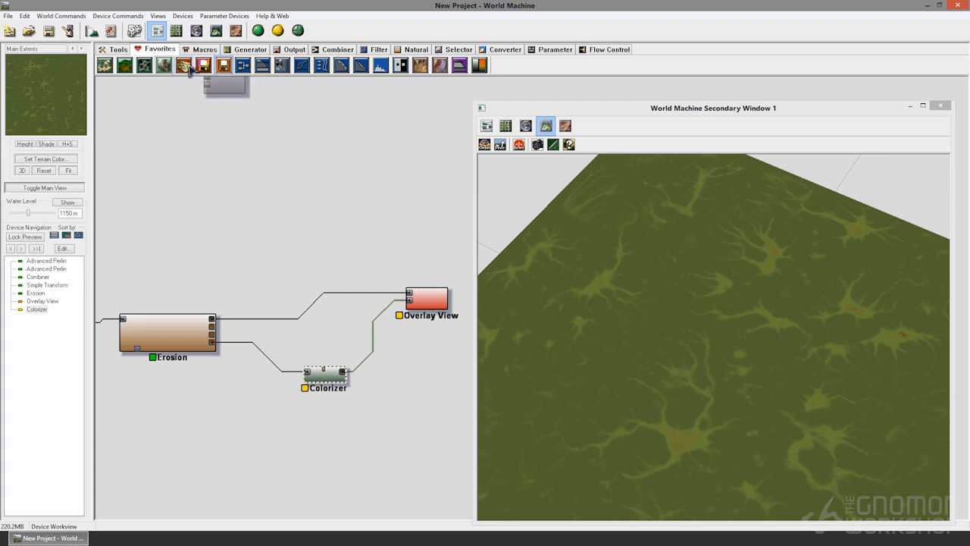
pyautogui.click(304, 50)
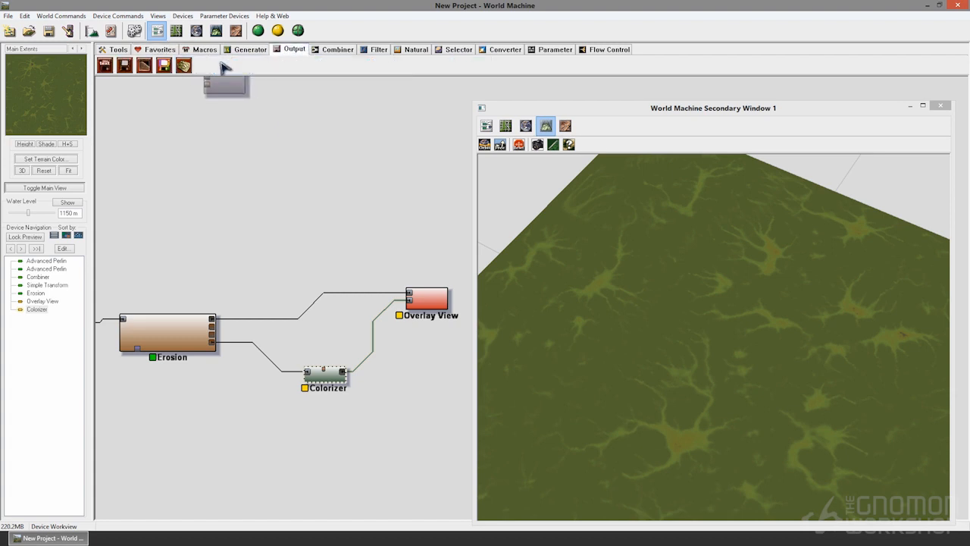
pyautogui.click(124, 65)
pyautogui.click(253, 409)
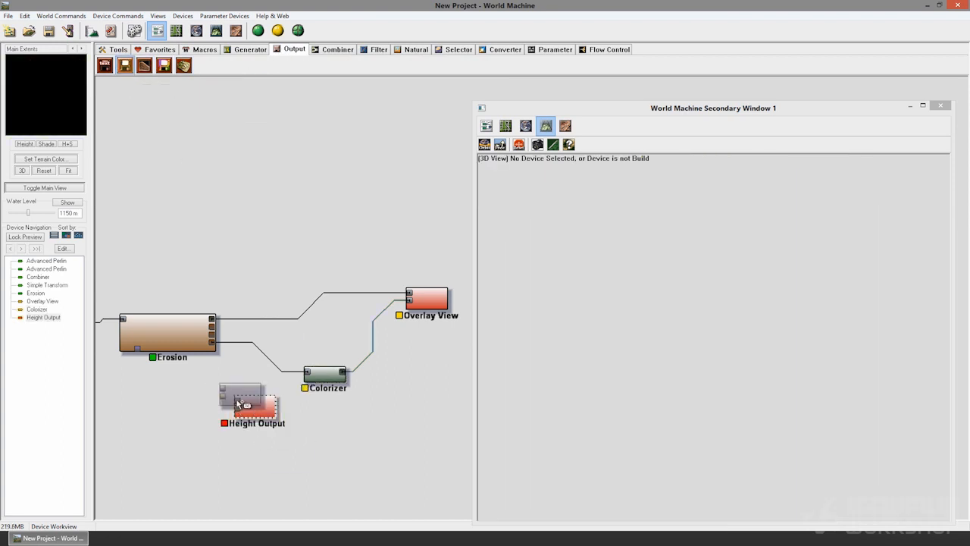
# Connect the Height Output to Erosion's lowest output, position it below the Colorizer, and view its mask in 3D
pyautogui.moveTo(250, 413)
pyautogui.mouseDown()
pyautogui.moveTo(261, 425)
pyautogui.moveTo(214, 341)
pyautogui.mouseUp()
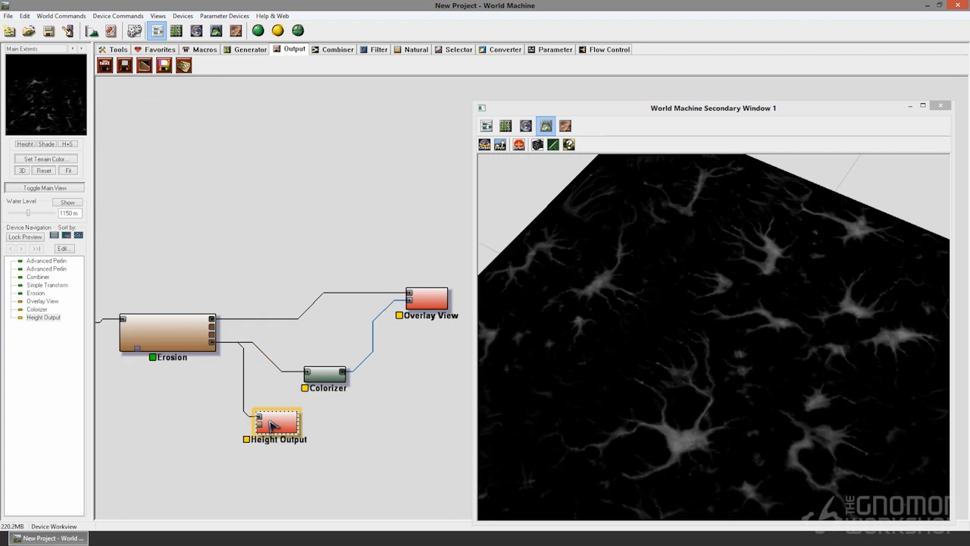
pyautogui.moveTo(275, 424); pyautogui.dragTo(282, 425)
pyautogui.moveTo(748, 331); pyautogui.dragTo(753, 450)
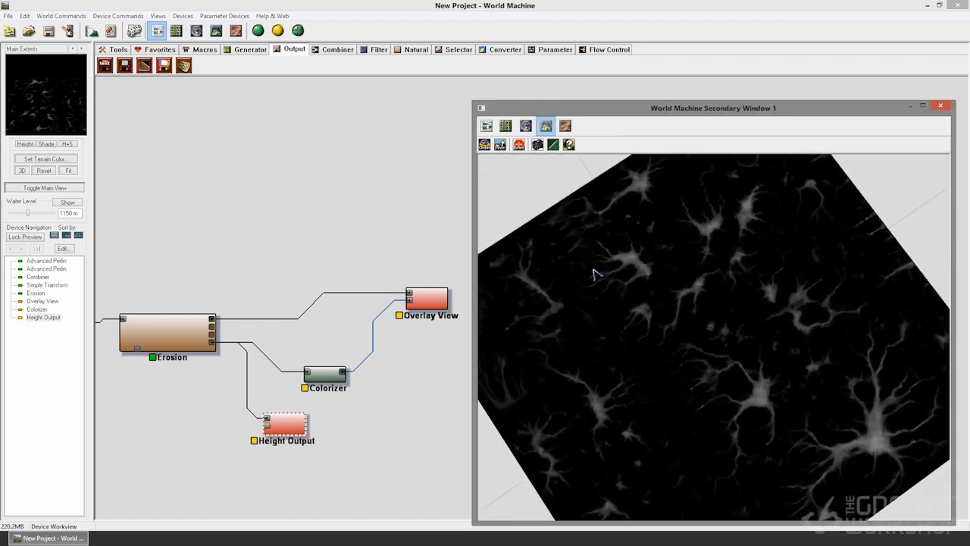
# Build the network up to the selected Height Output and examine its deposition mask up close in 3D
pyautogui.click(276, 31)
pyautogui.scroll(5, 745, 320)
pyautogui.scroll(-3, 746, 320)
pyautogui.moveTo(732, 389); pyautogui.dragTo(816, 341)
# Compare the Colorizer's flat colour result with the Overlay View's coloured terrain in the 3D preview
pyautogui.click(314, 391)
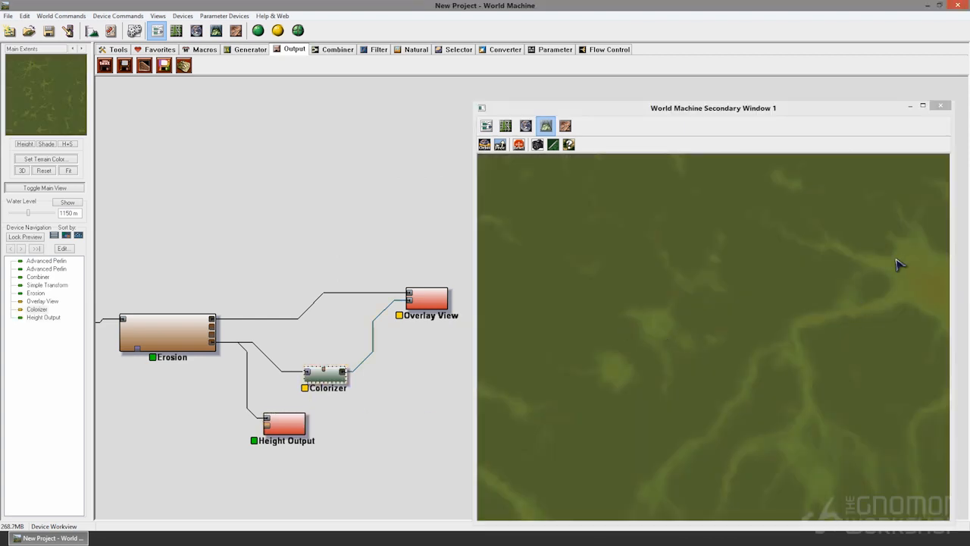
pyautogui.click(441, 306)
pyautogui.moveTo(651, 306); pyautogui.dragTo(644, 385, button='right')
pyautogui.moveTo(627, 407); pyautogui.dragTo(685, 347)
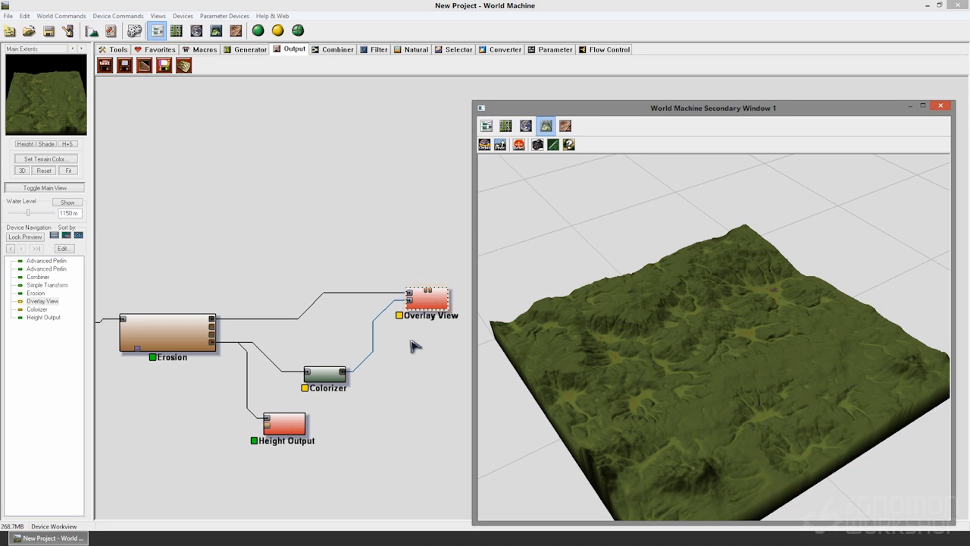
pyautogui.click(325, 370)
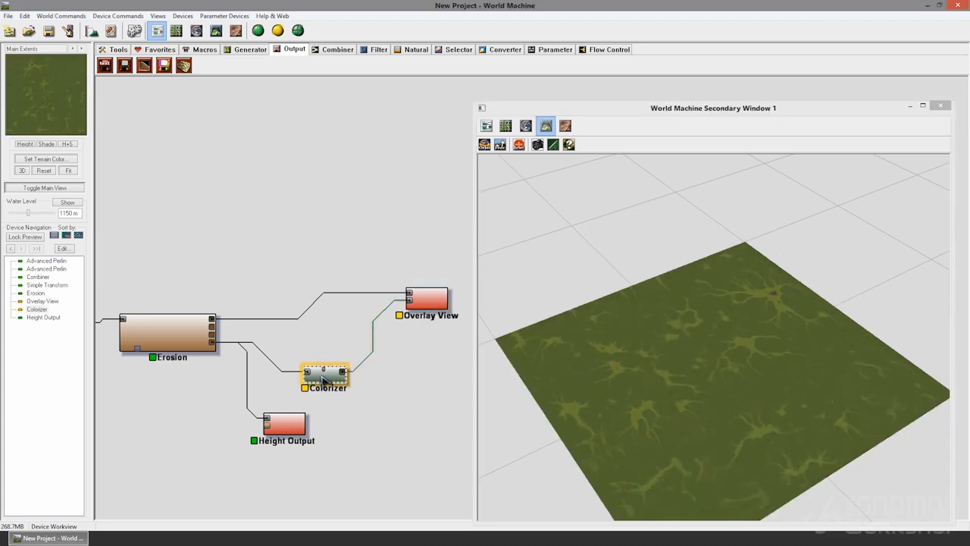
pyautogui.click(438, 306)
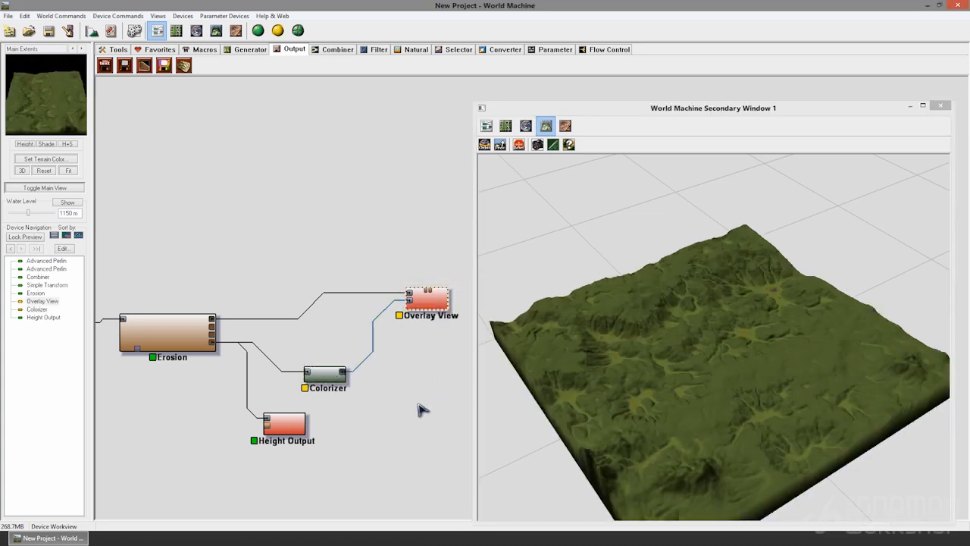
# Lock the preview on the Overlay View, shift that device slightly upward, and open the Colorizer's settings
pyautogui.click(38, 237)
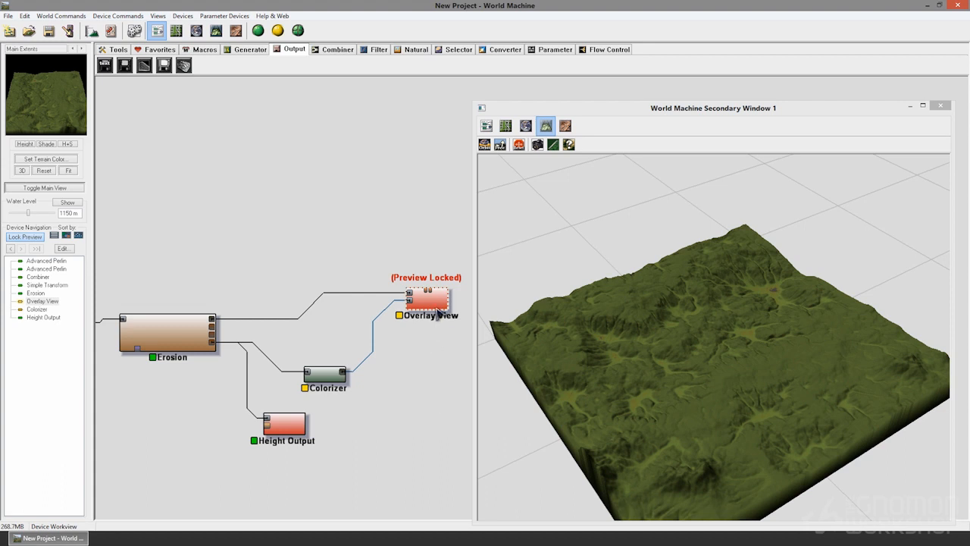
pyautogui.moveTo(436, 308); pyautogui.dragTo(436, 293)
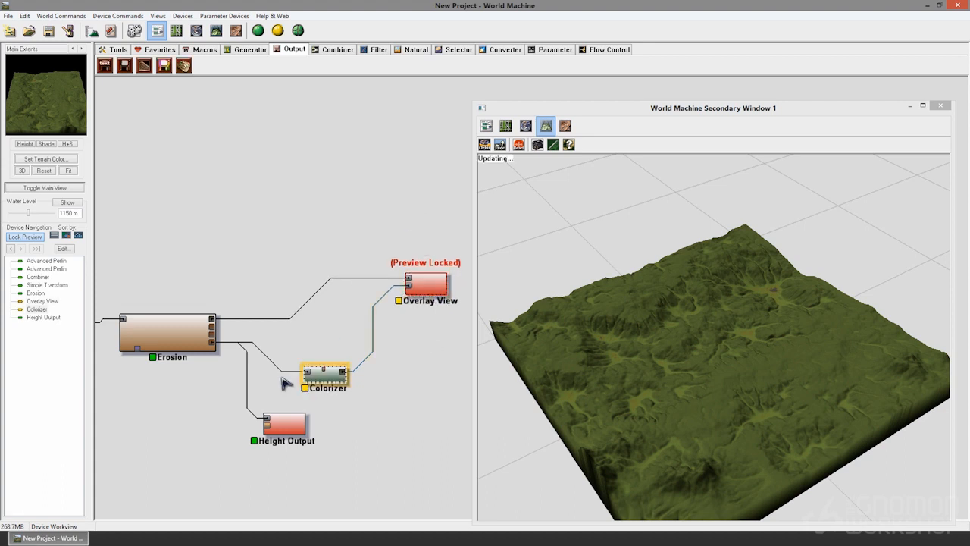
pyautogui.click(156, 342)
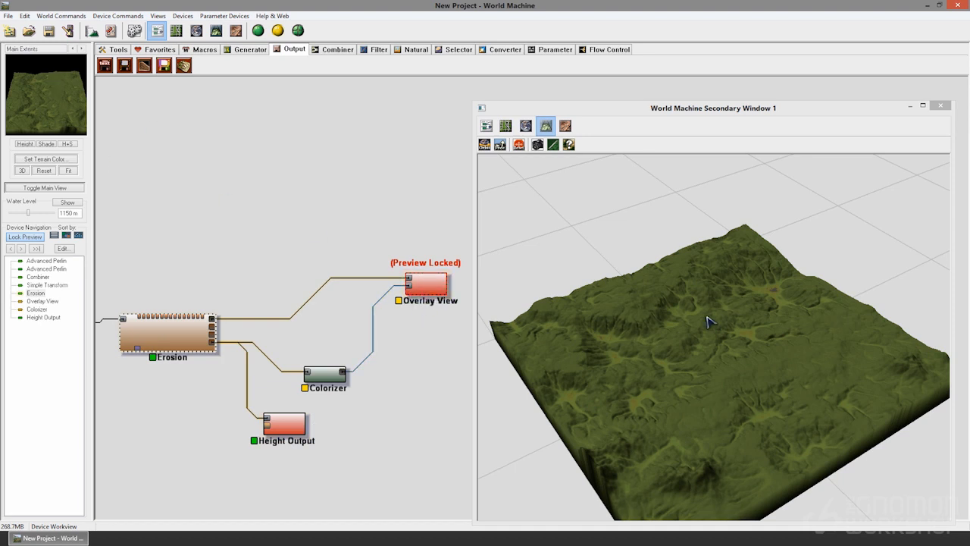
pyautogui.doubleClick(326, 374)
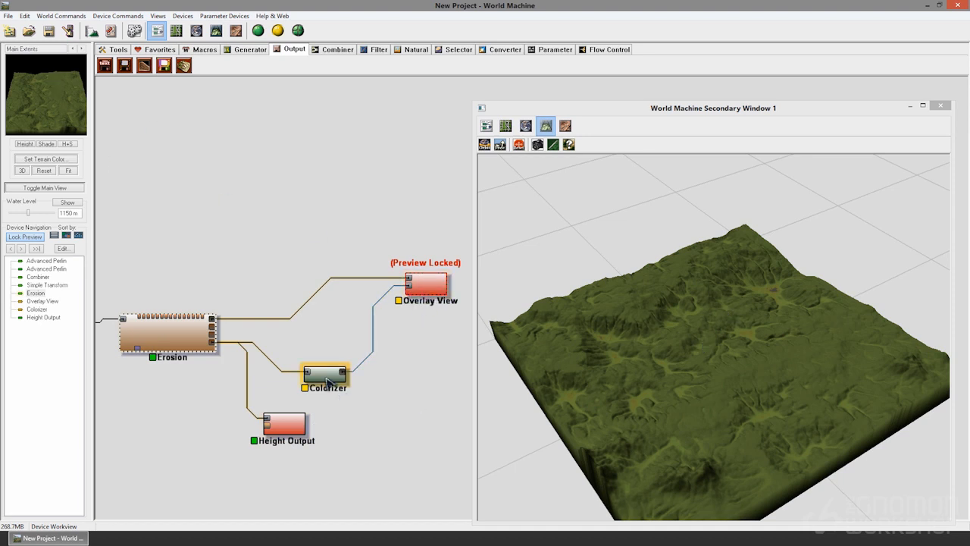
pyautogui.moveTo(447, 166); pyautogui.dragTo(354, 62)
# Space the custom gradient's keypoints evenly and set the second keypoint's saturation to 0.061
pyautogui.click(326, 164)
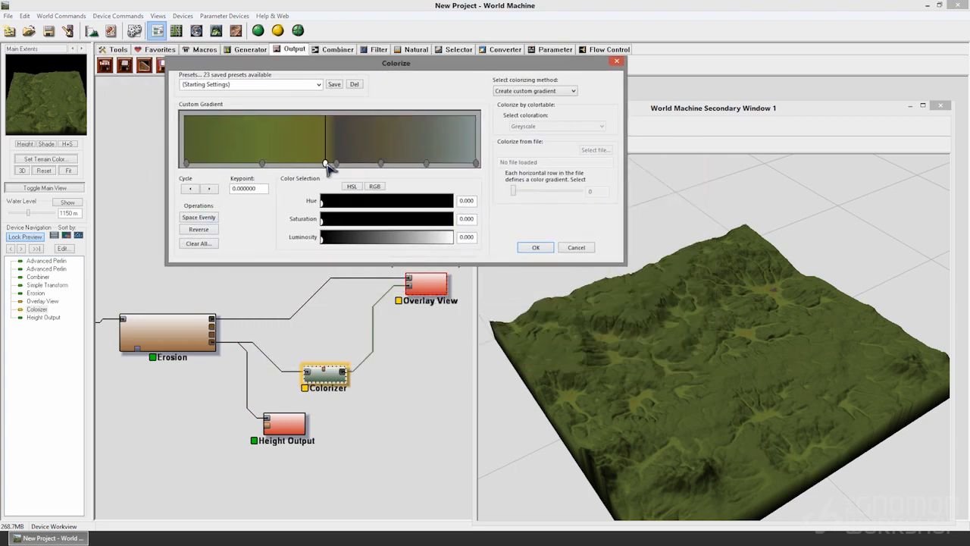
pyautogui.click(197, 218)
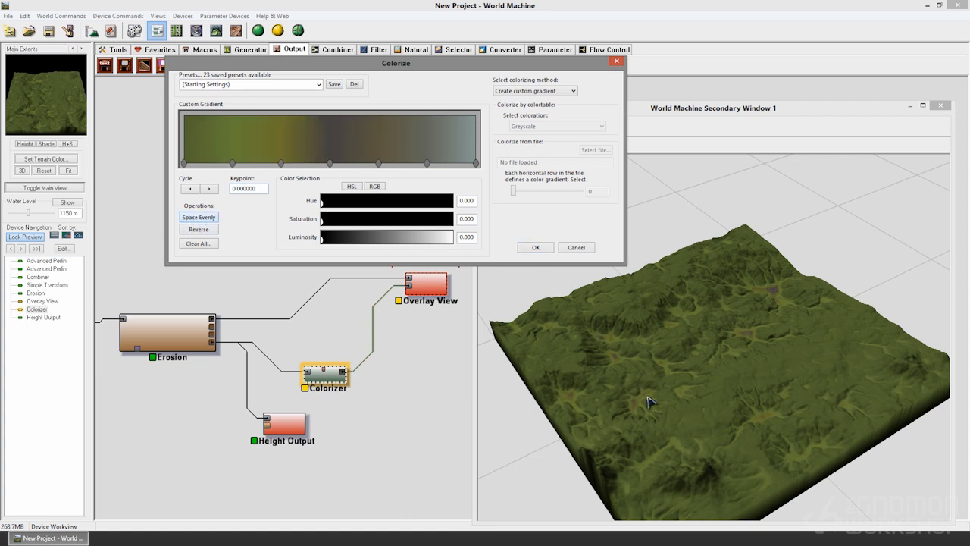
pyautogui.click(233, 163)
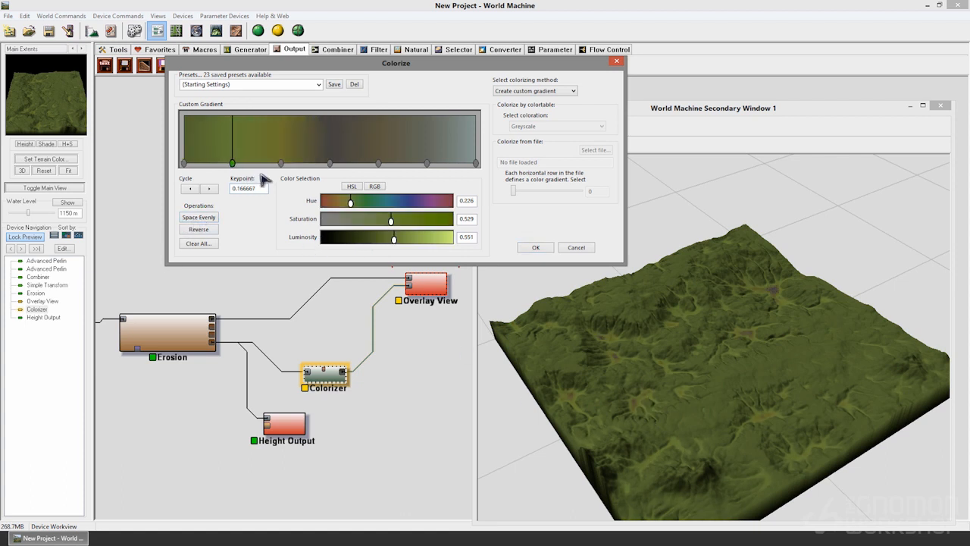
pyautogui.moveTo(390, 219); pyautogui.dragTo(330, 221)
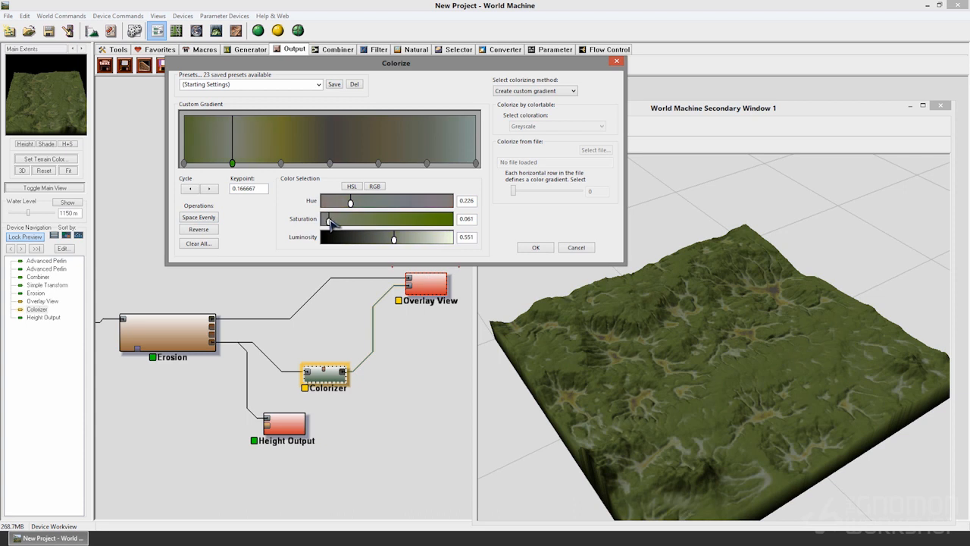
# Try several gradient presets on the Colorizer, apply the Desert preset, and select the Overlay View device
pyautogui.click(282, 86)
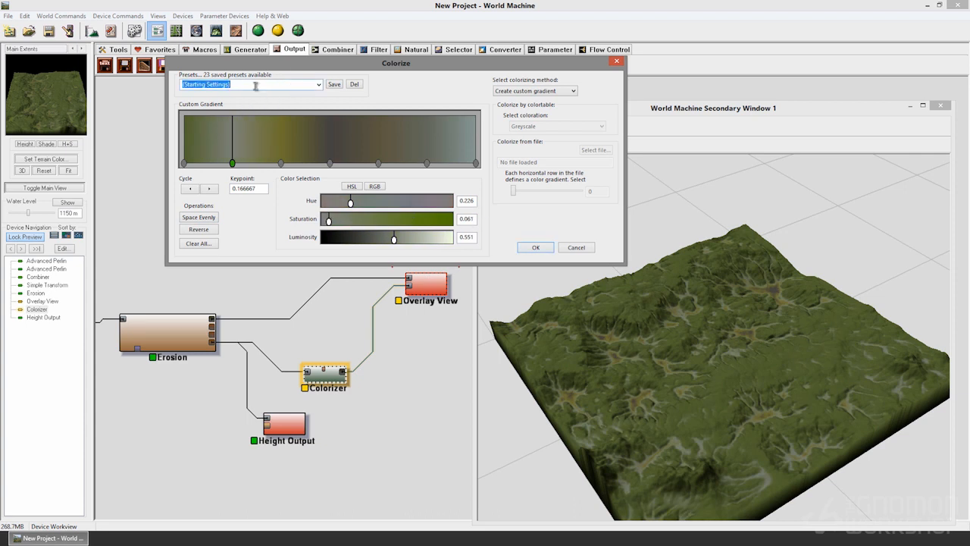
pyautogui.press('Down')
pyautogui.press('Down')
pyautogui.press('Down')
pyautogui.press('Down')
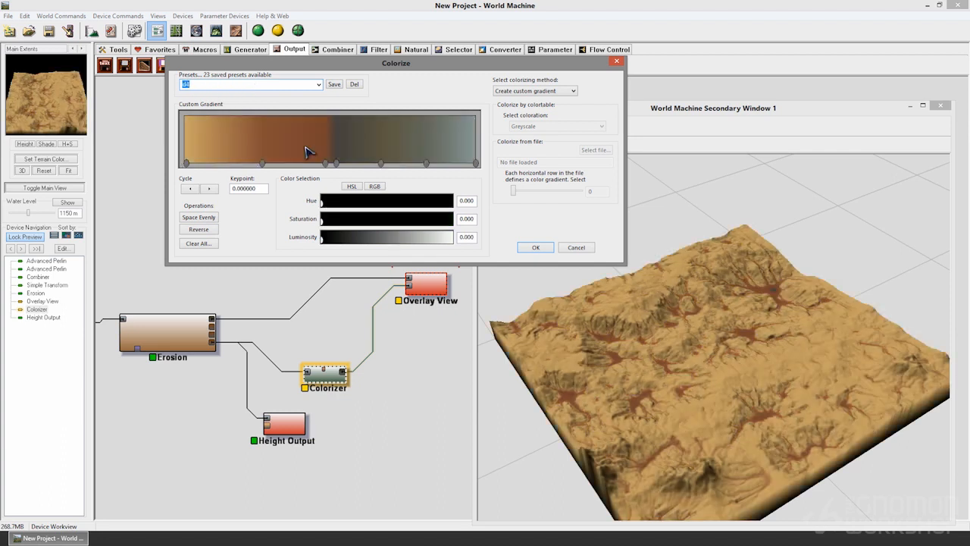
pyautogui.press('Down')
pyautogui.press('Down')
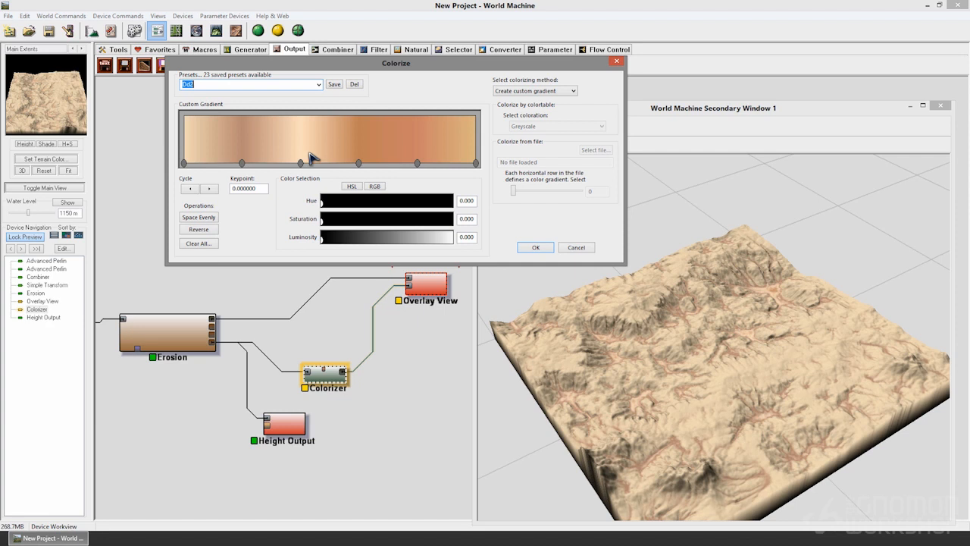
pyautogui.press('Down')
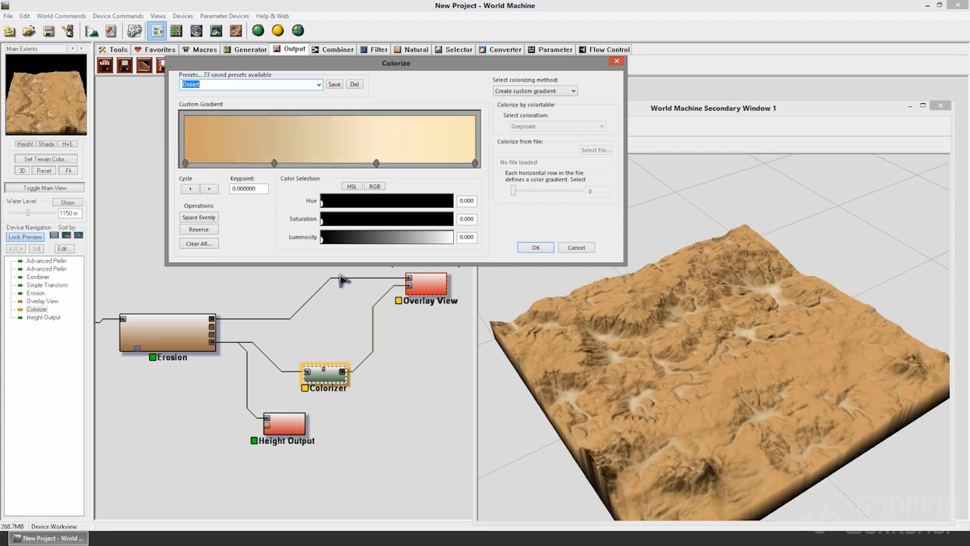
pyautogui.press('Down')
pyautogui.press('Up')
pyautogui.press('Down')
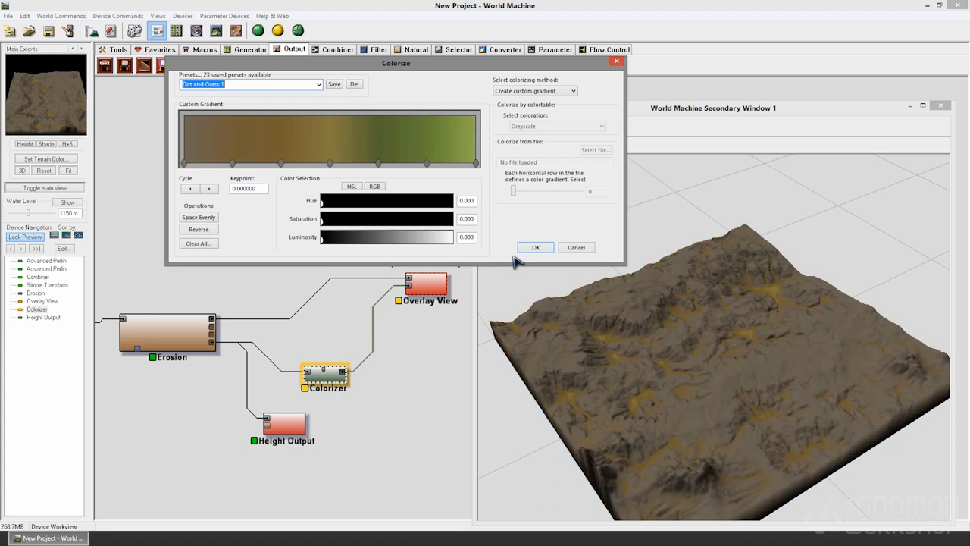
pyautogui.press('Up')
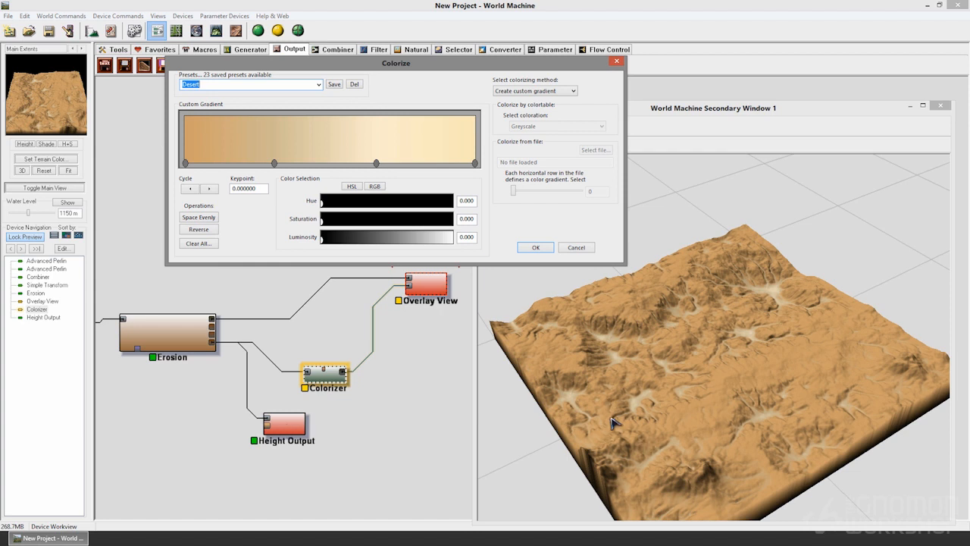
pyautogui.click(535, 247)
pyautogui.click(429, 288)
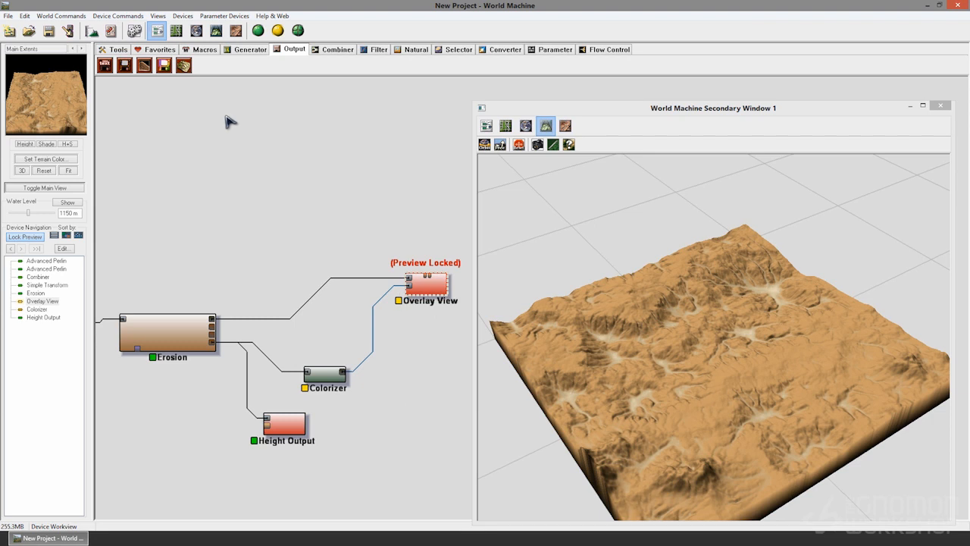
# Add a second Height Output above Erosion, connect it to Erosion's topmost output, and unlock the preview
pyautogui.click(125, 66)
pyautogui.click(298, 235)
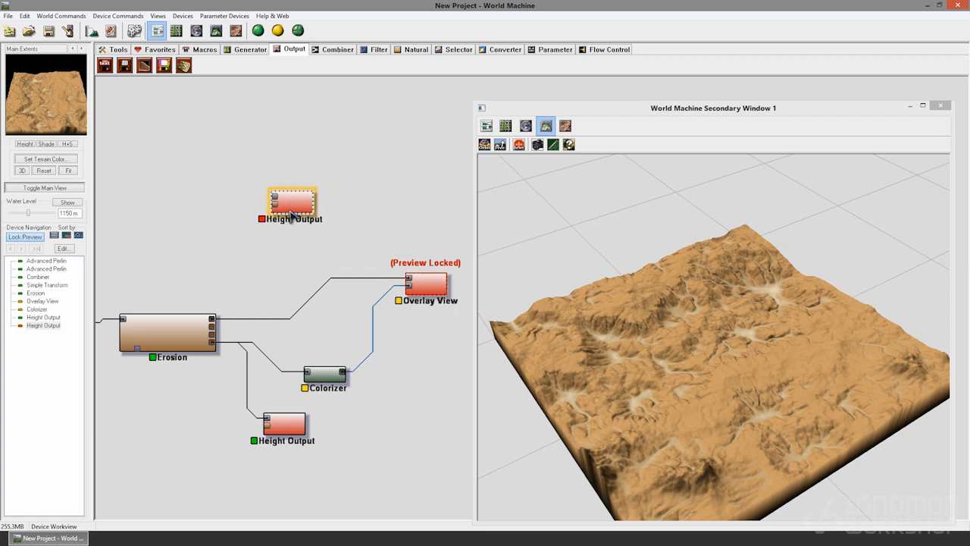
pyautogui.moveTo(284, 424); pyautogui.dragTo(284, 447)
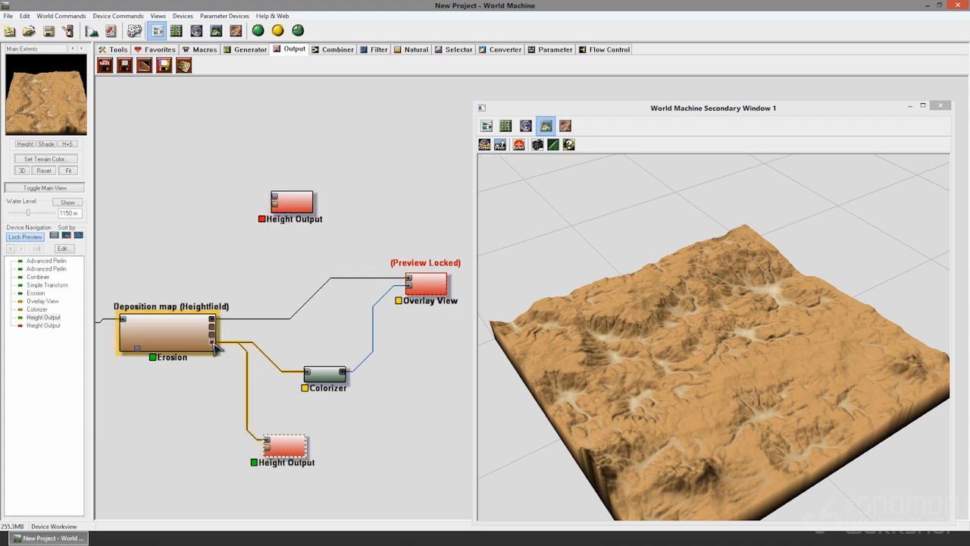
pyautogui.moveTo(275, 199); pyautogui.dragTo(215, 319)
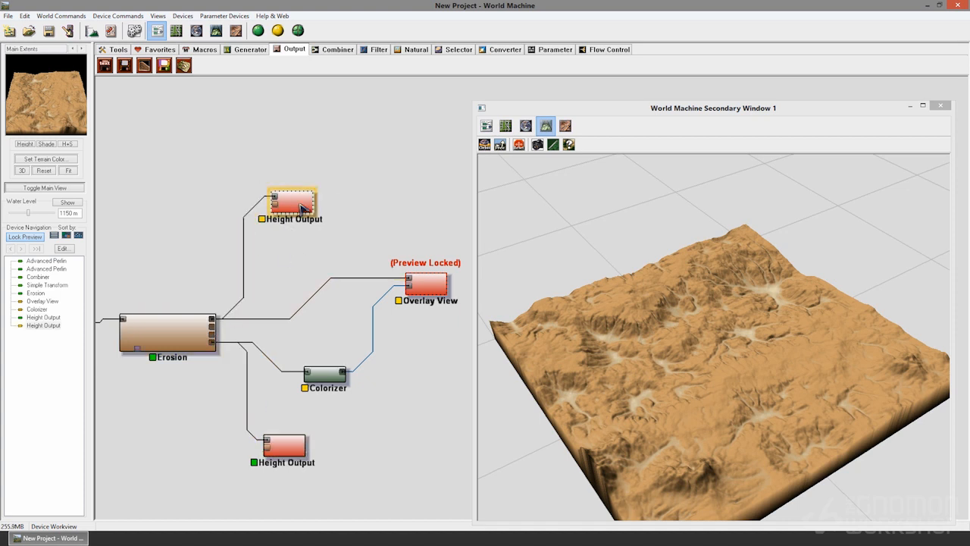
pyautogui.press('f')
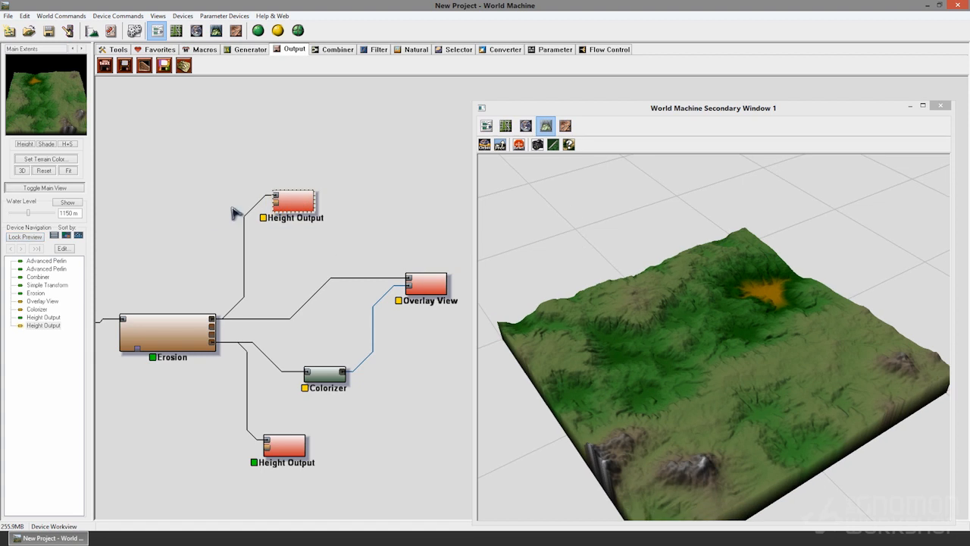
# Set the upper Height Output to the 16-bit Povray-TGA format with the filename output.tga
pyautogui.doubleClick(291, 210)
pyautogui.moveTo(476, 138); pyautogui.dragTo(294, 165)
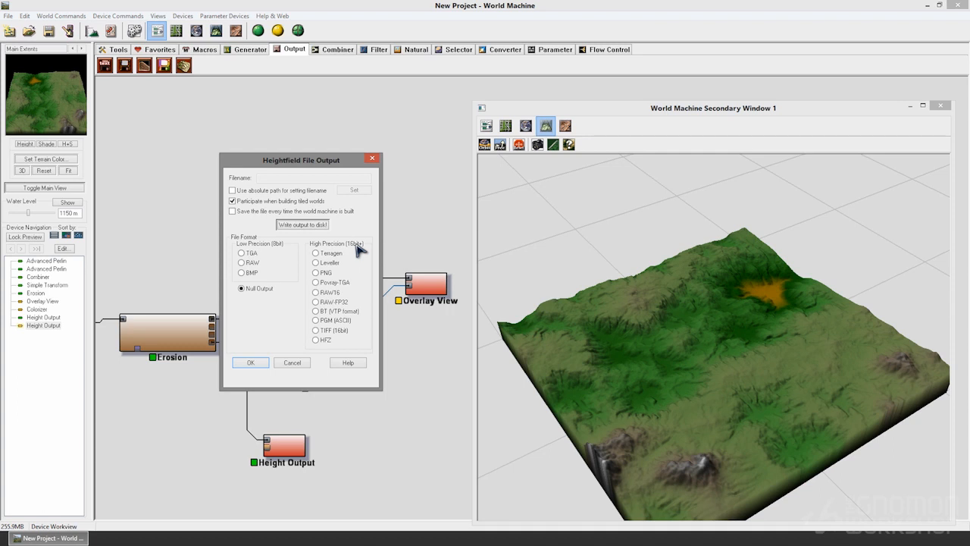
pyautogui.click(332, 285)
pyautogui.moveTo(292, 180); pyautogui.dragTo(244, 182)
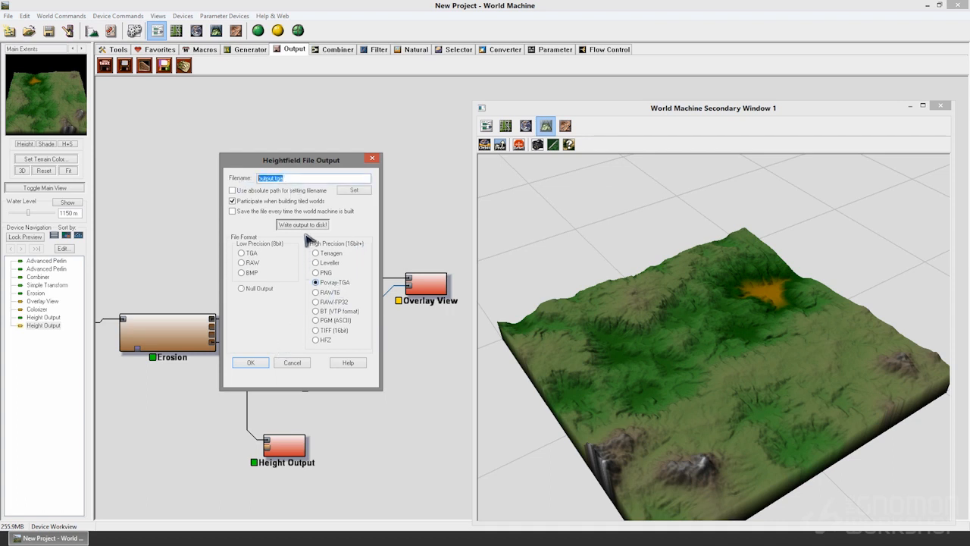
pyautogui.click(257, 363)
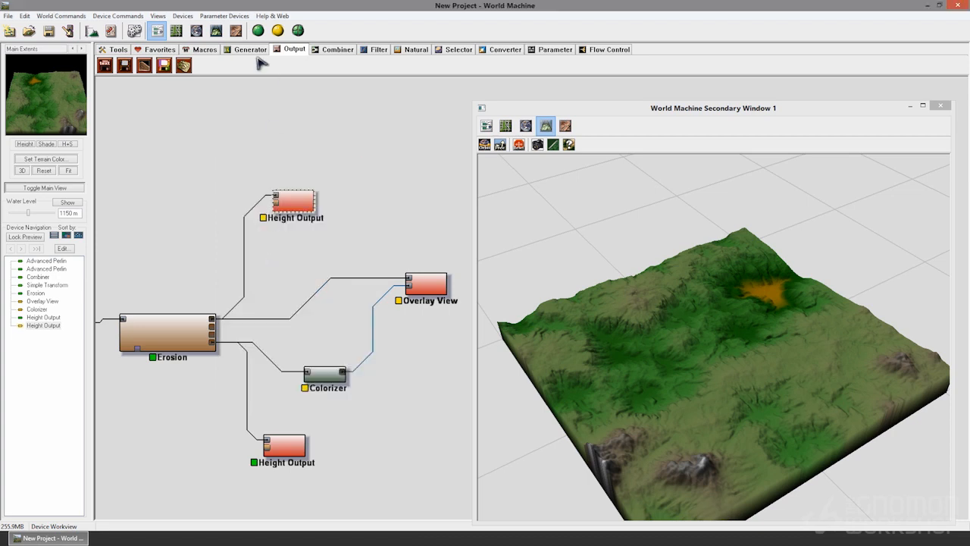
# Build the whole world and review the upper Height Output's disk-writing options
pyautogui.click(258, 30)
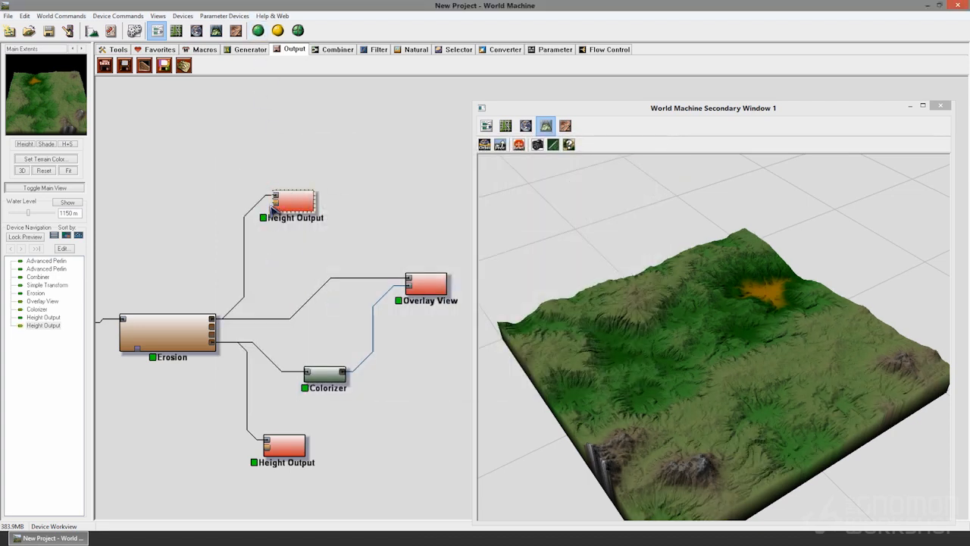
pyautogui.doubleClick(294, 209)
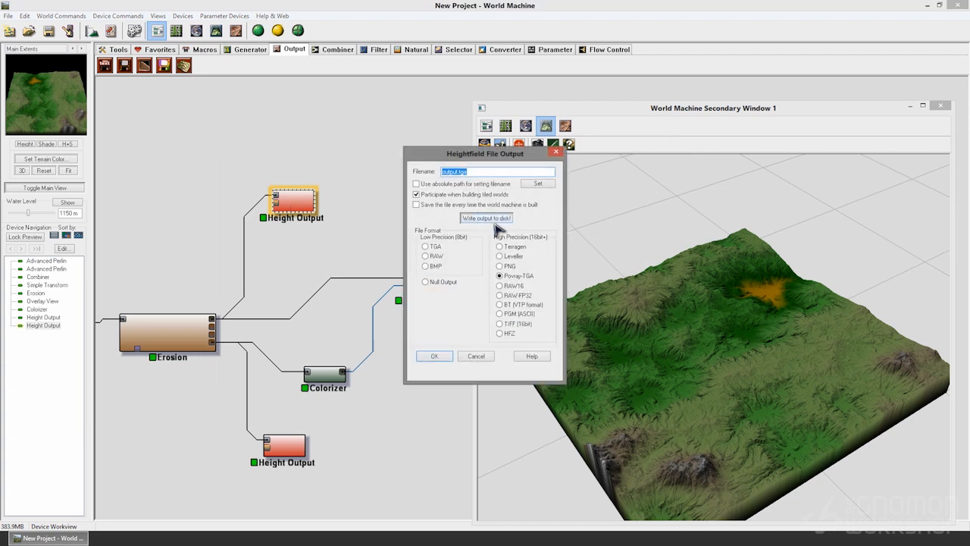
pyautogui.click(442, 359)
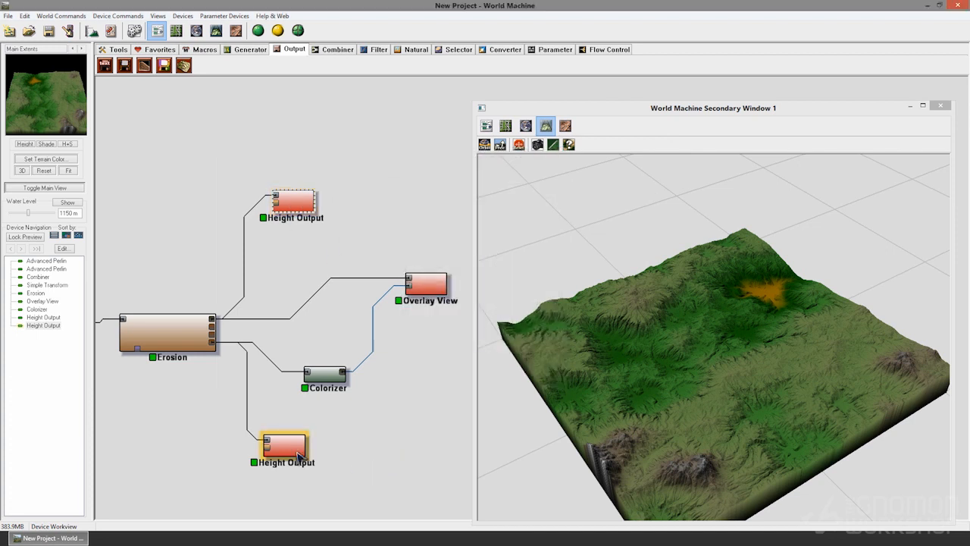
# Set the lower Height Output to 8-bit TGA and name its file output_deposit.tga
pyautogui.doubleClick(284, 446)
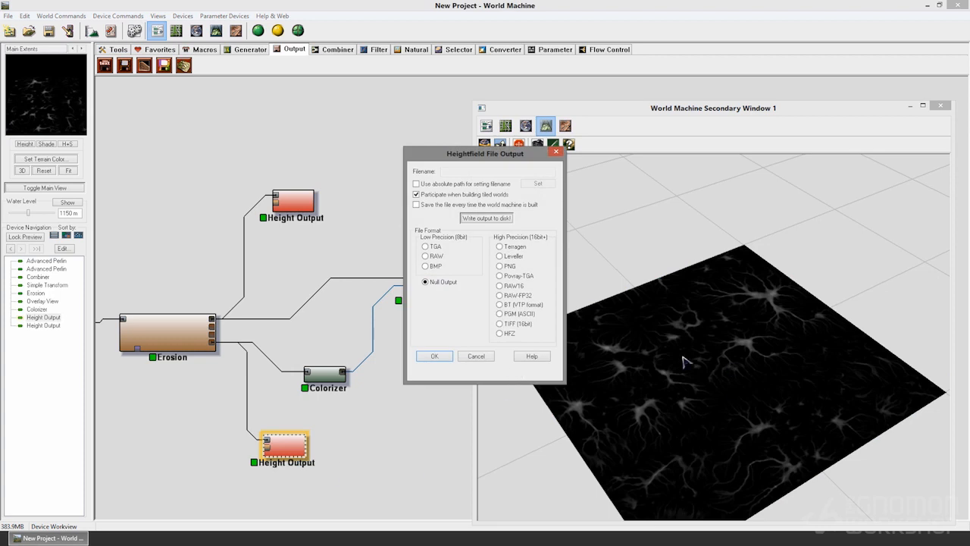
pyautogui.click(425, 247)
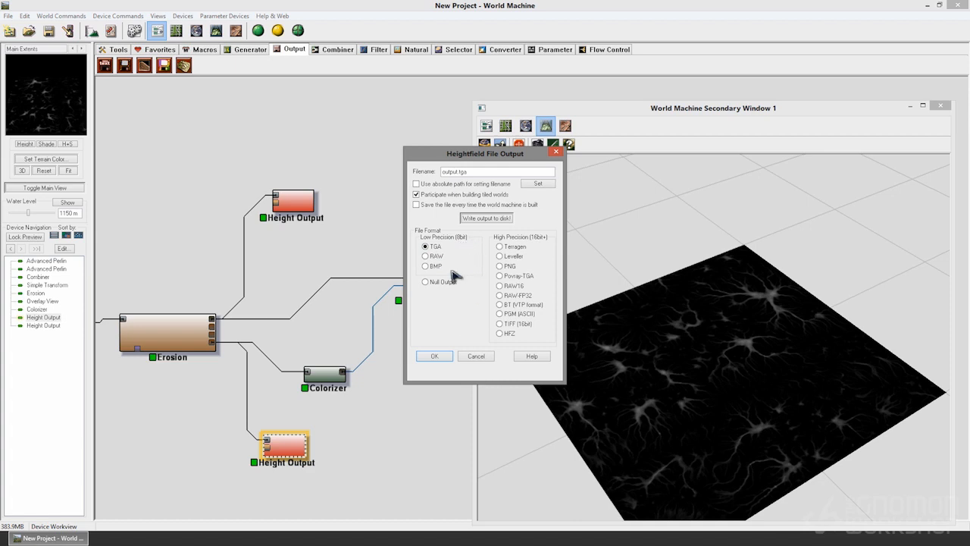
pyautogui.click(457, 171)
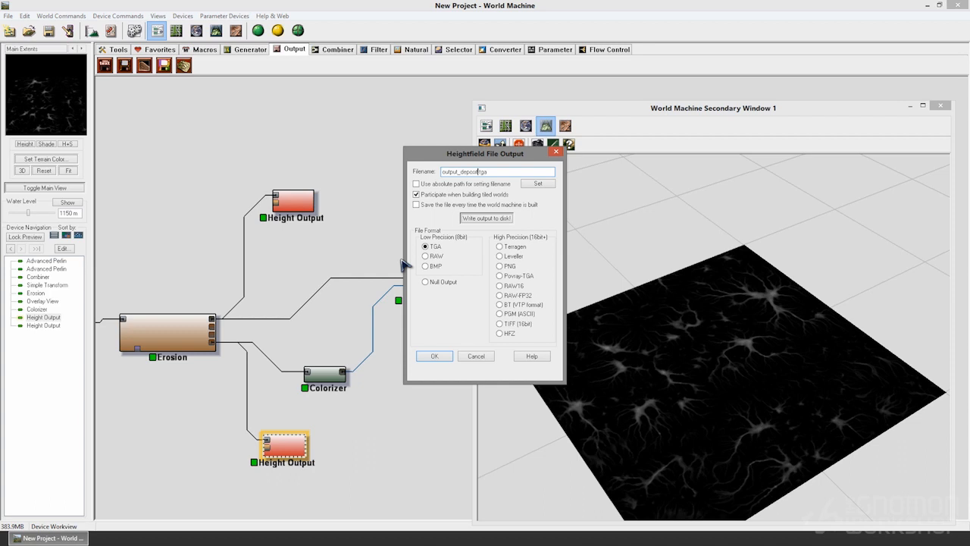
pyautogui.click(433, 355)
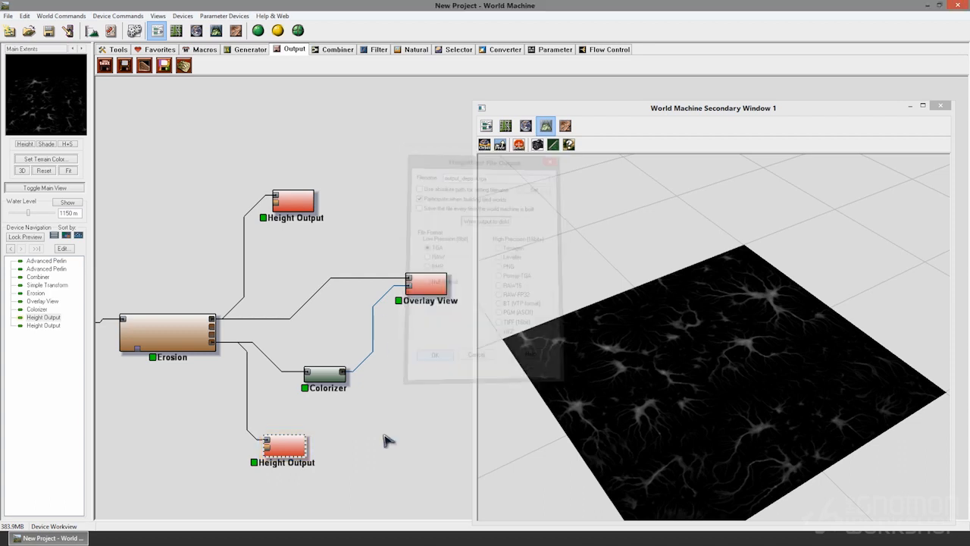
# Review the file output settings of both Height Outputs and open the Output Manager
pyautogui.doubleClick(301, 453)
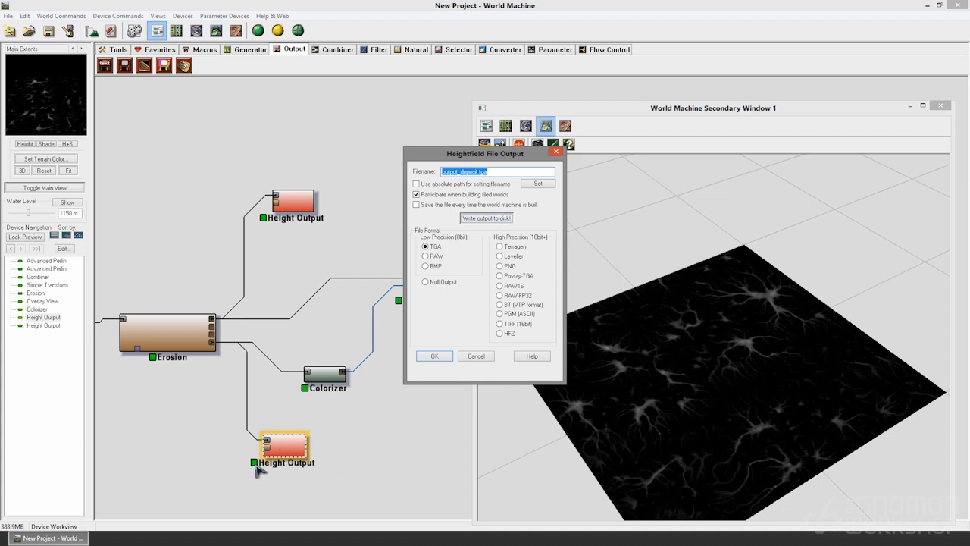
pyautogui.click(429, 371)
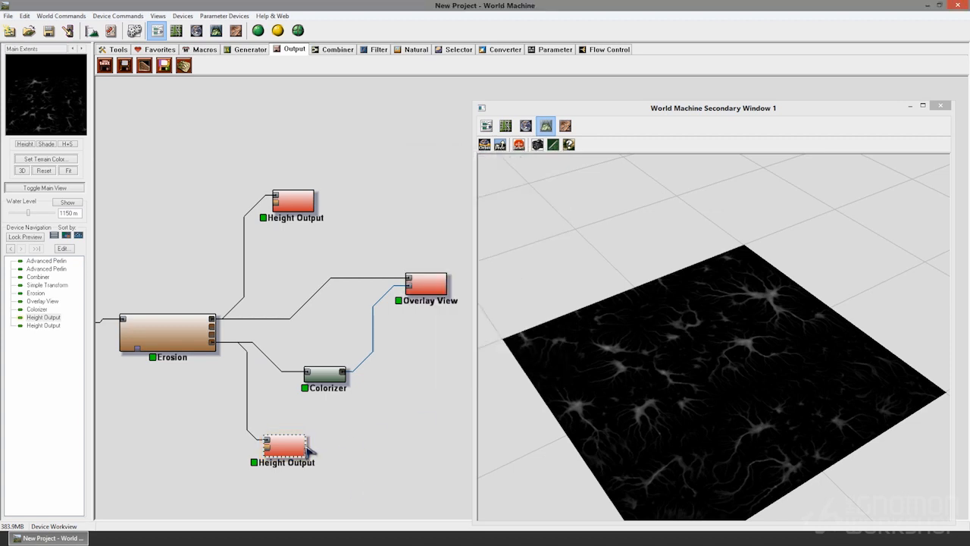
pyautogui.click(308, 206)
pyautogui.doubleClick(308, 206)
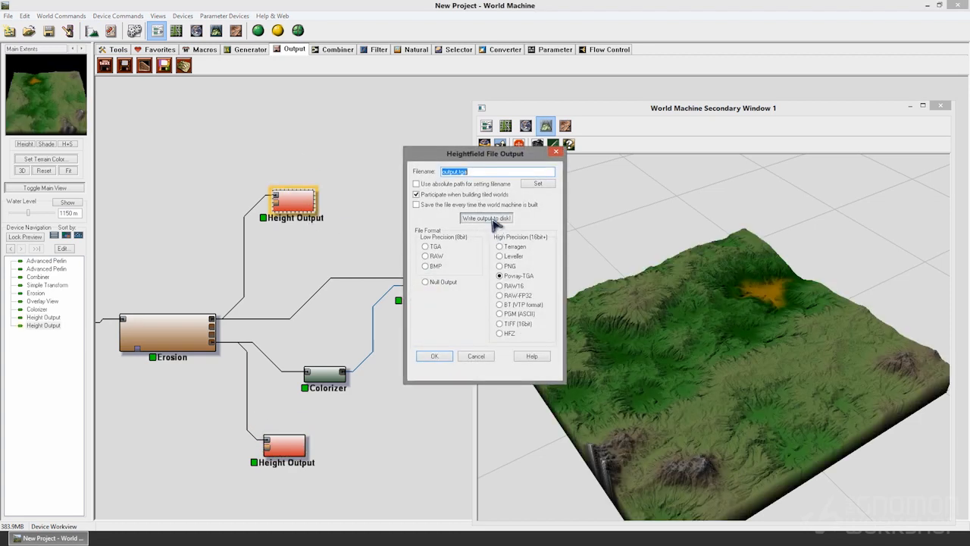
pyautogui.click(443, 357)
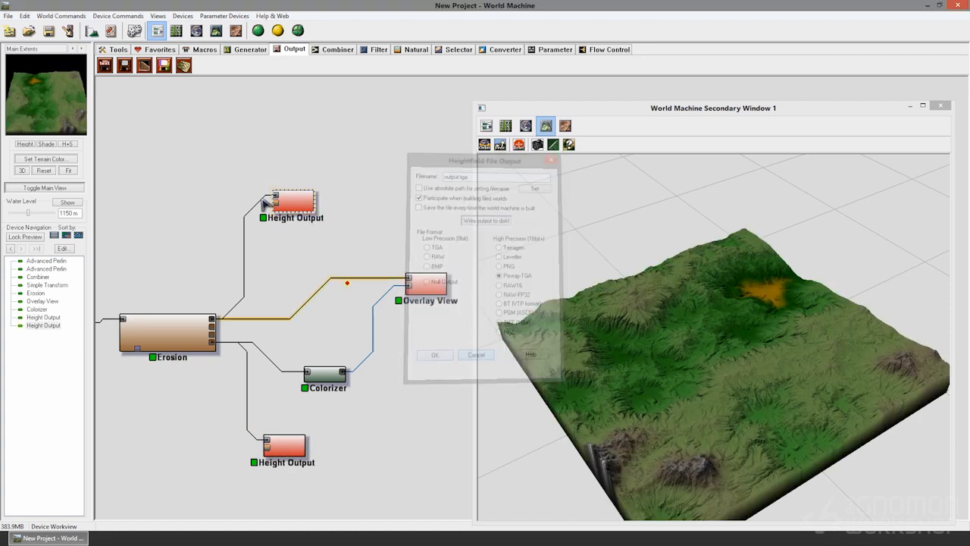
pyautogui.click(68, 32)
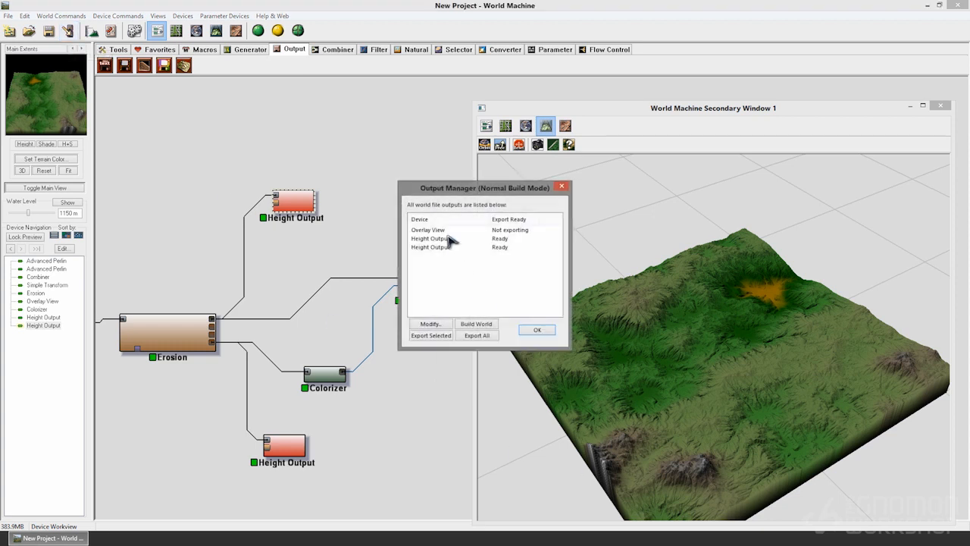